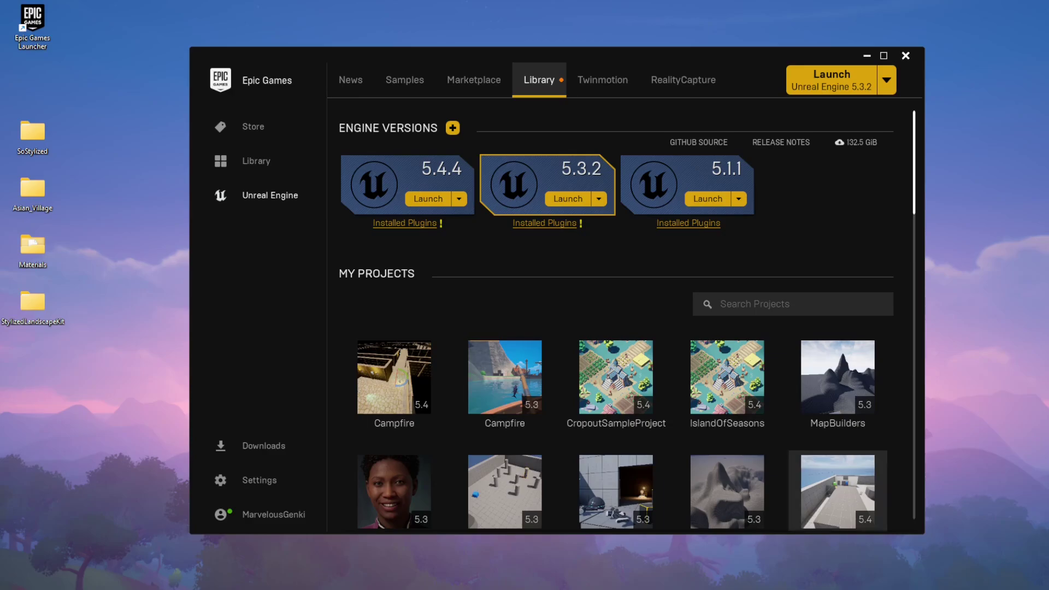
Open the MapBuilders project and create a folder named Levels in its Content folder
double_click(838, 377)
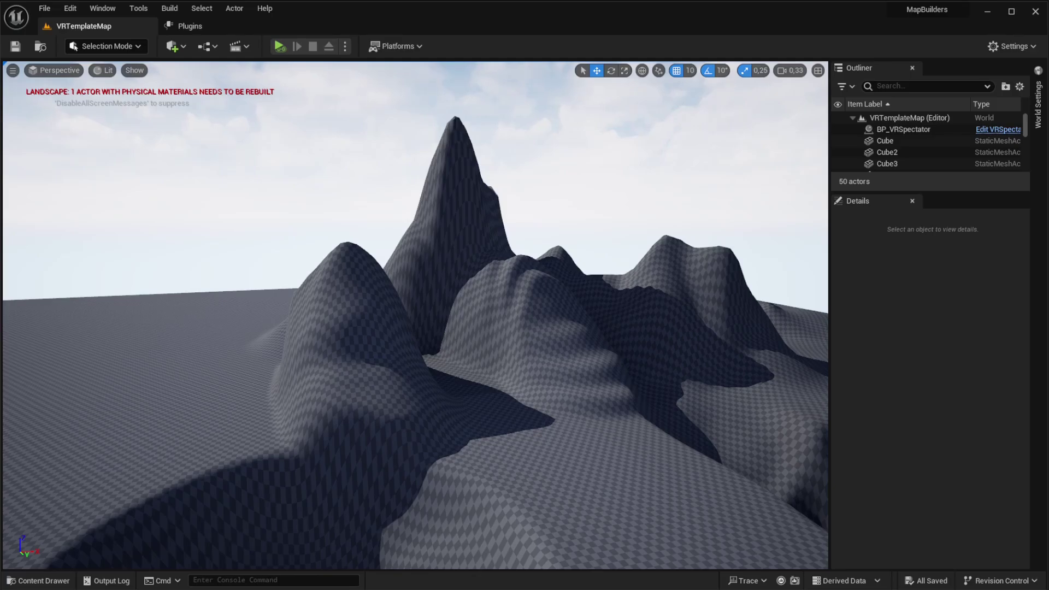
left_click(38, 580)
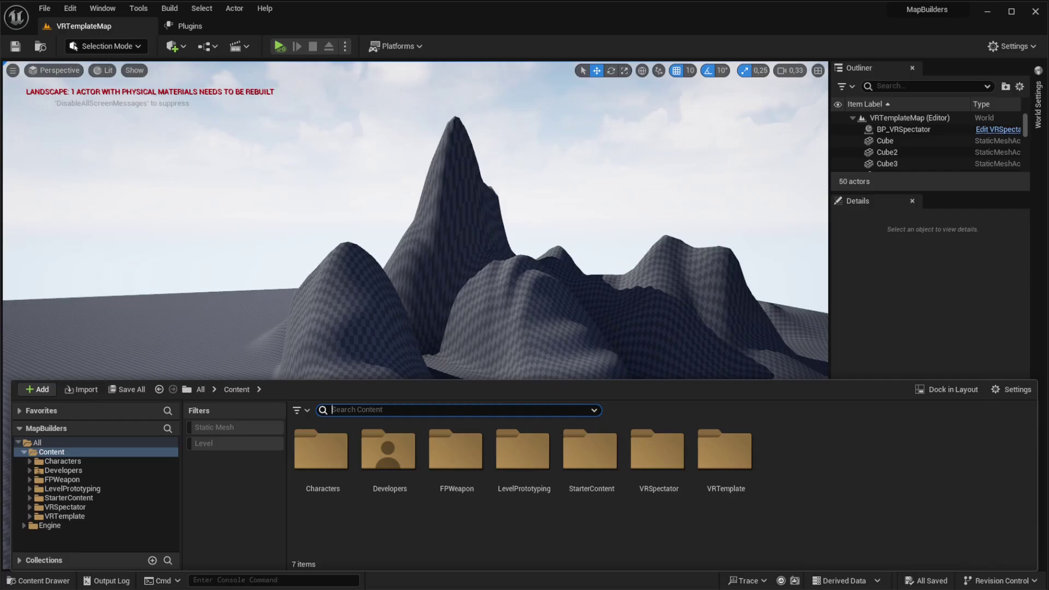
right_click(806, 454)
mouse_move(825, 454)
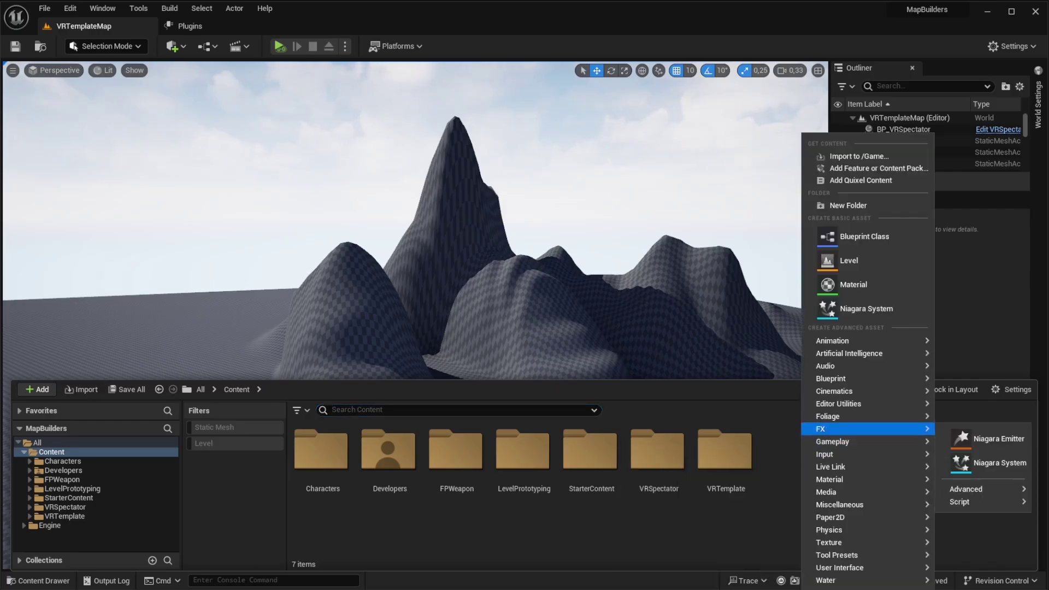
left_click(848, 206)
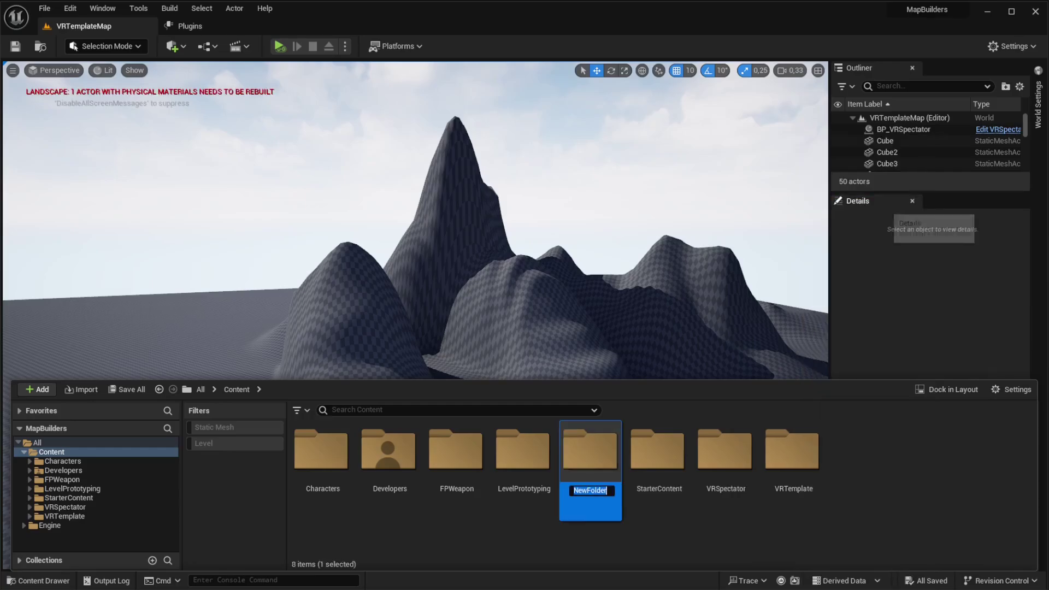
type("Levels")
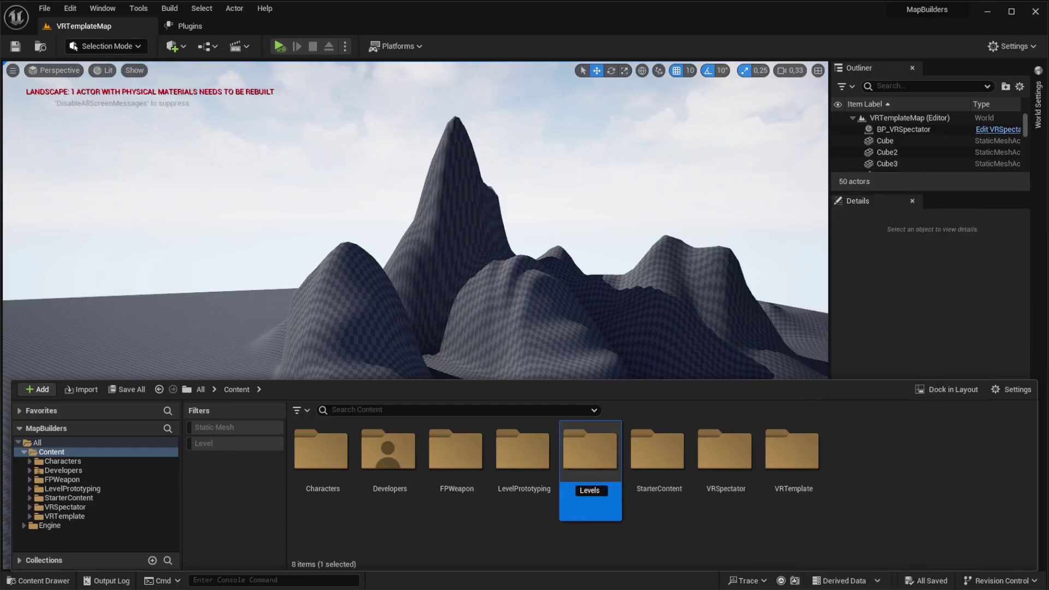
key("Return")
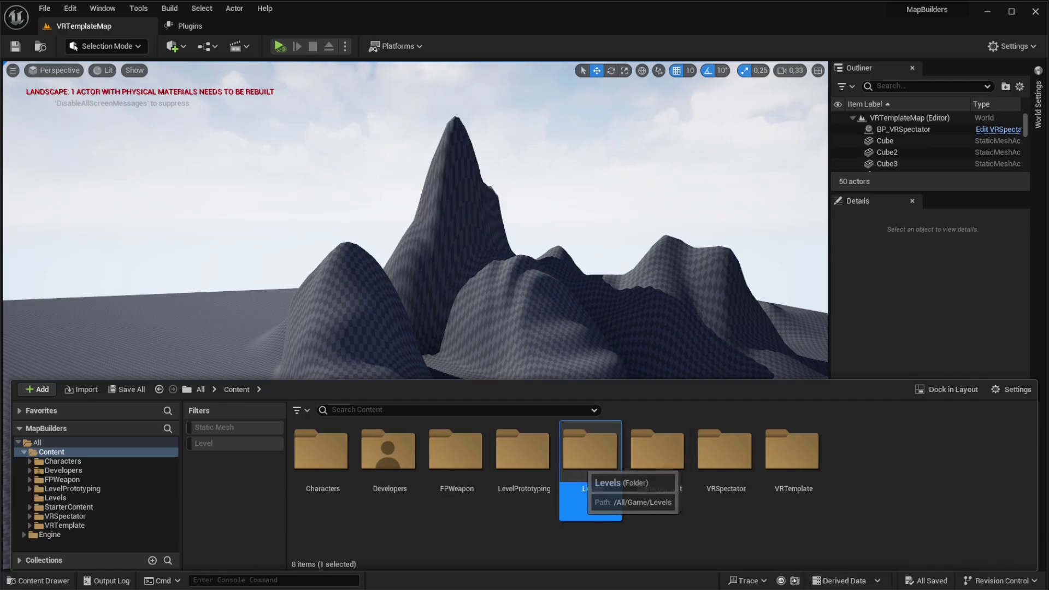
Create a subfolder named Dungeons inside the Levels folder
double_click(590, 457)
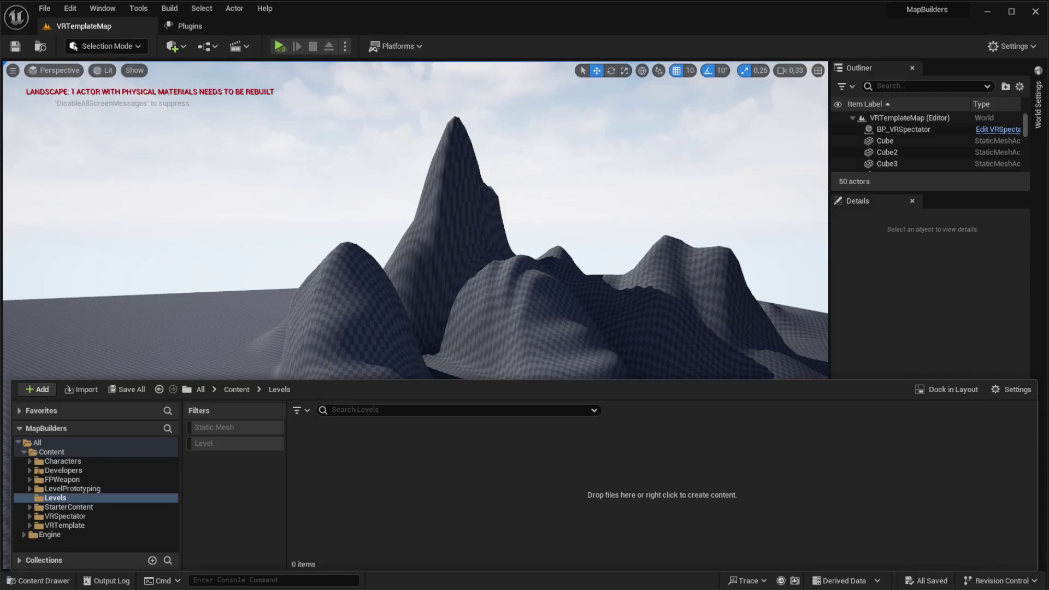
right_click(414, 469)
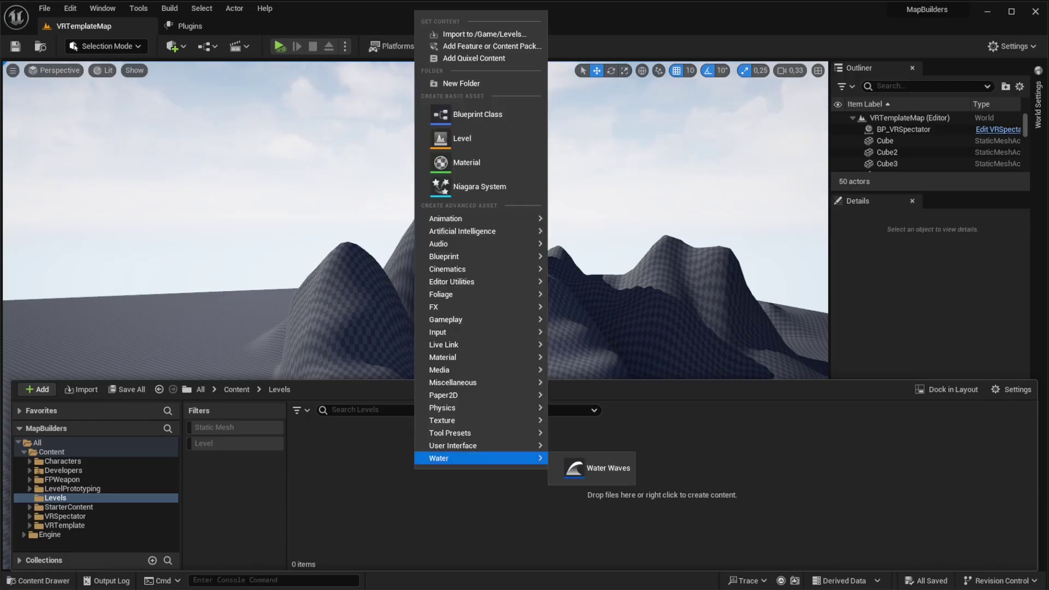
left_click(440, 82)
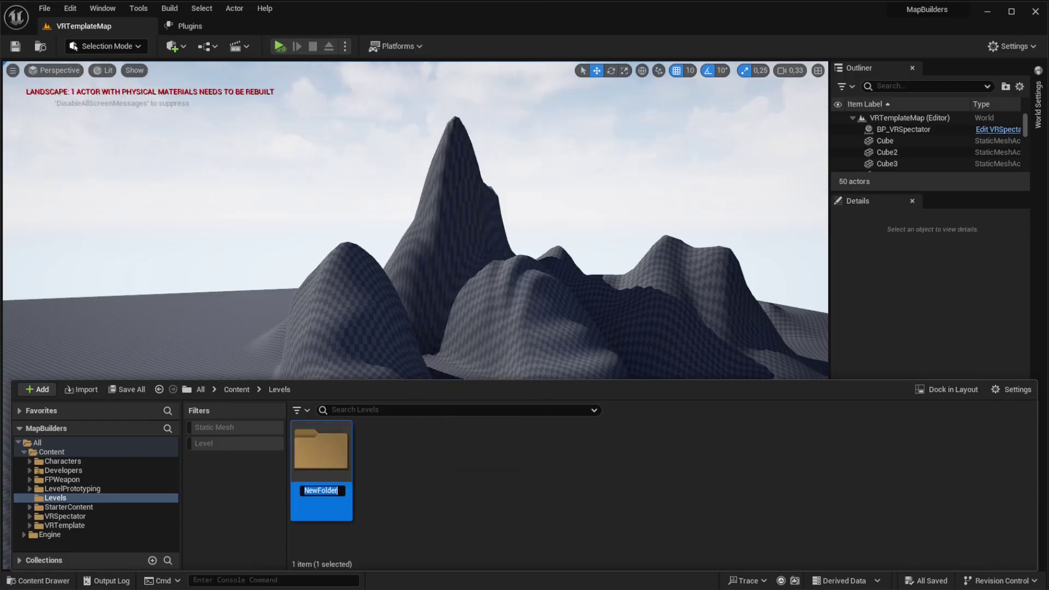
type("Dungeons")
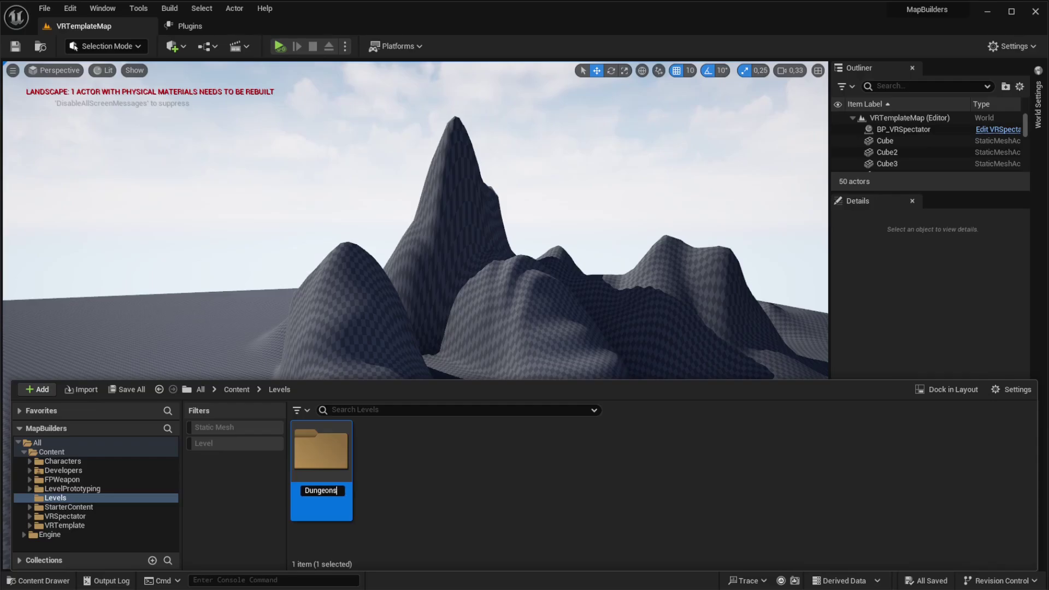
key("Return")
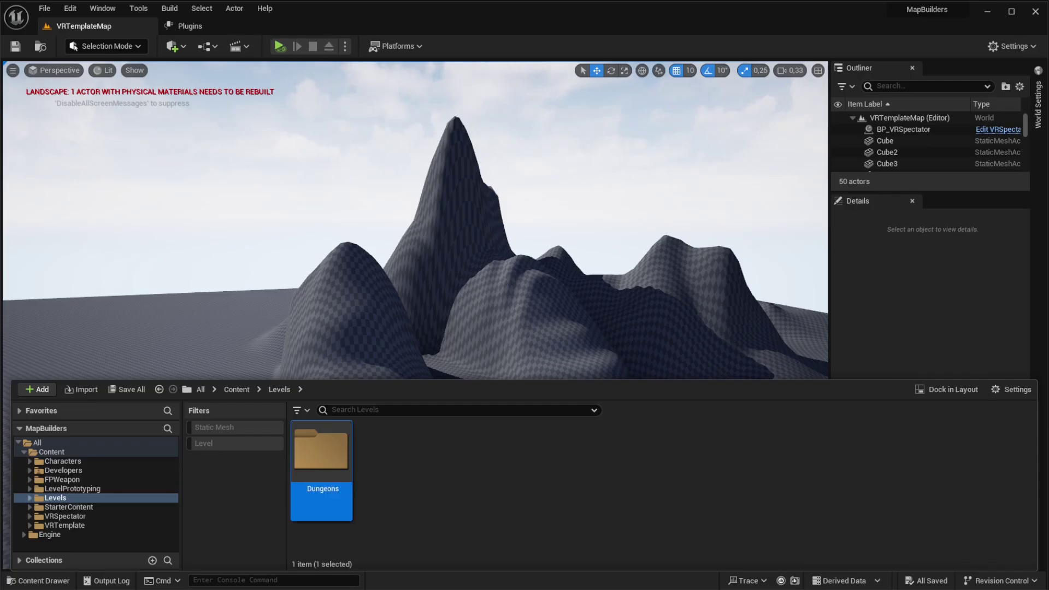
Add a second subfolder named Mines inside the Levels folder
right_click(405, 454)
left_click(448, 204)
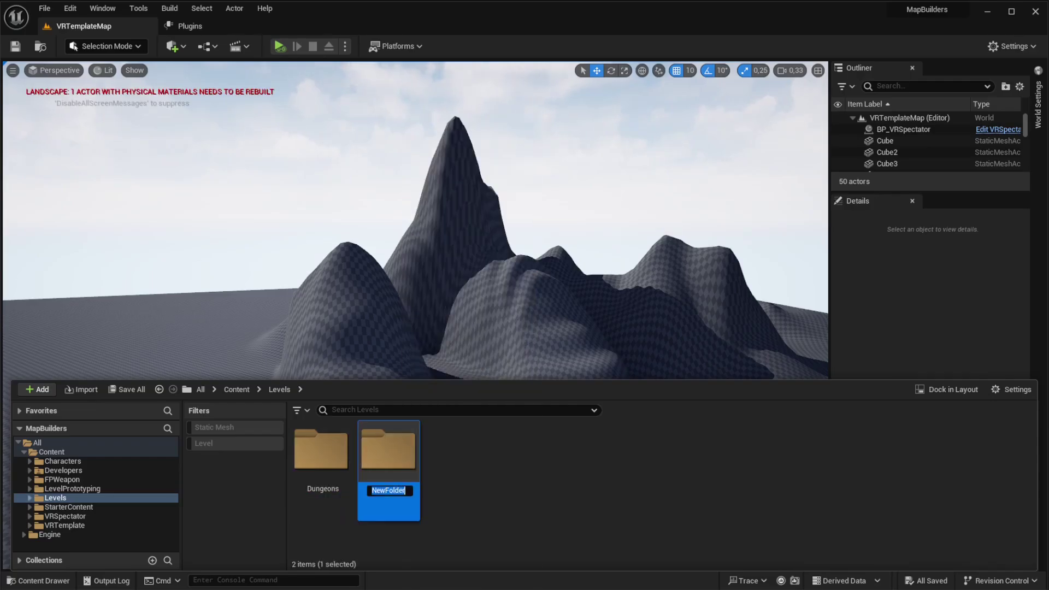
type("<minrd")
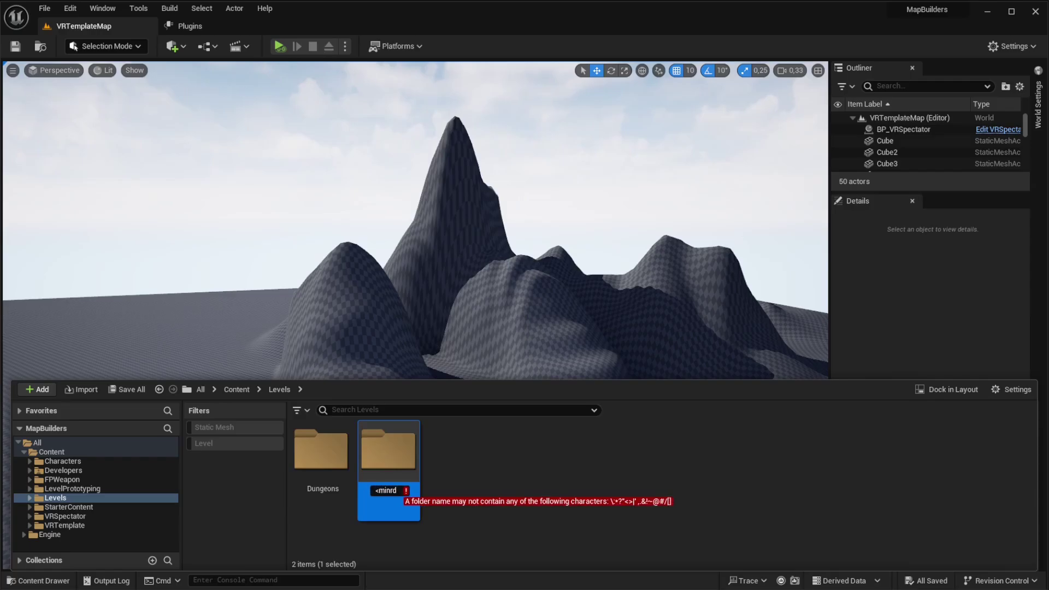
key("BackSpace")
key("BackSpace")
key("BackSpace")
key("BackSpace")
key("BackSpace")
key("BackSpace")
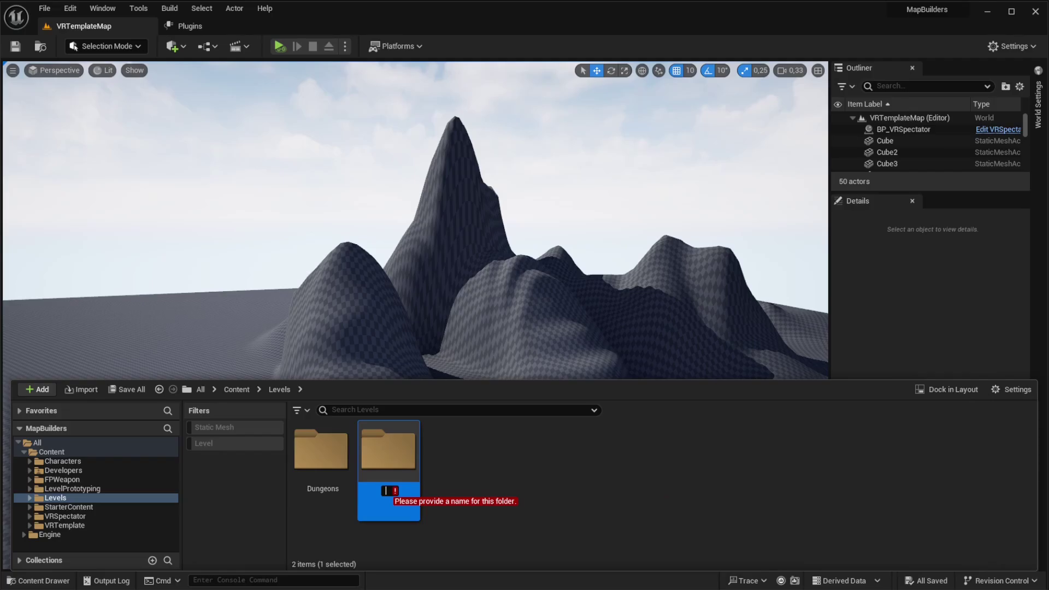
type("Mines")
key("Return")
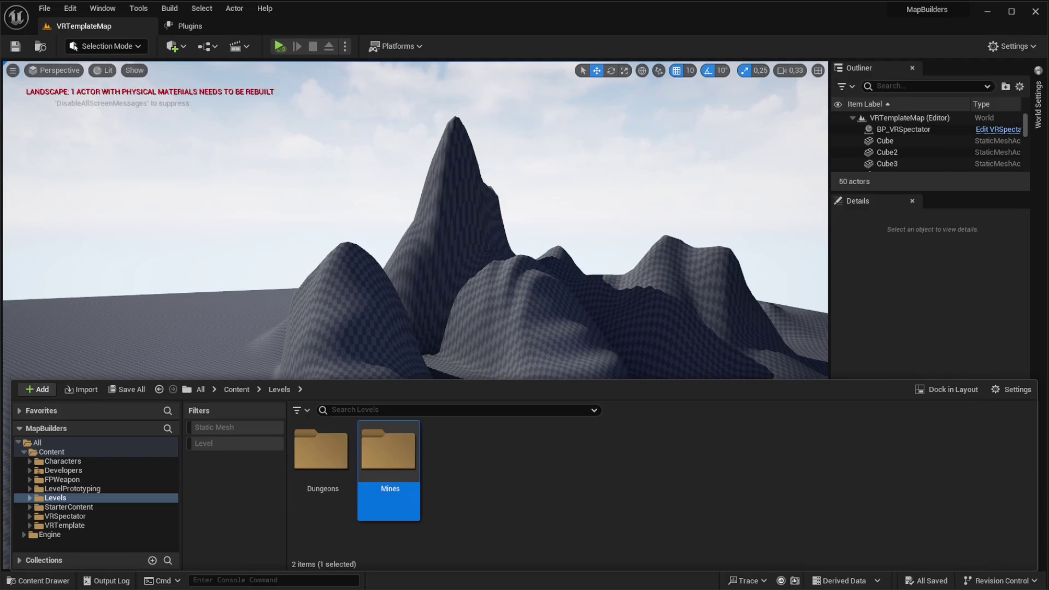
Add a third subfolder named Islands inside the Levels folder
right_click(481, 492)
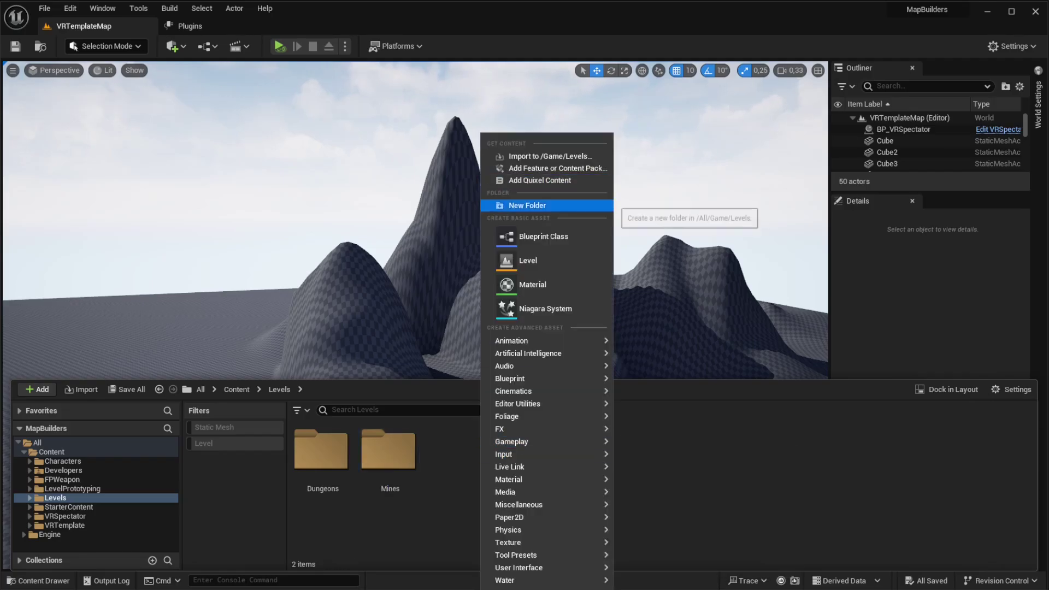
left_click(510, 204)
type("Islands")
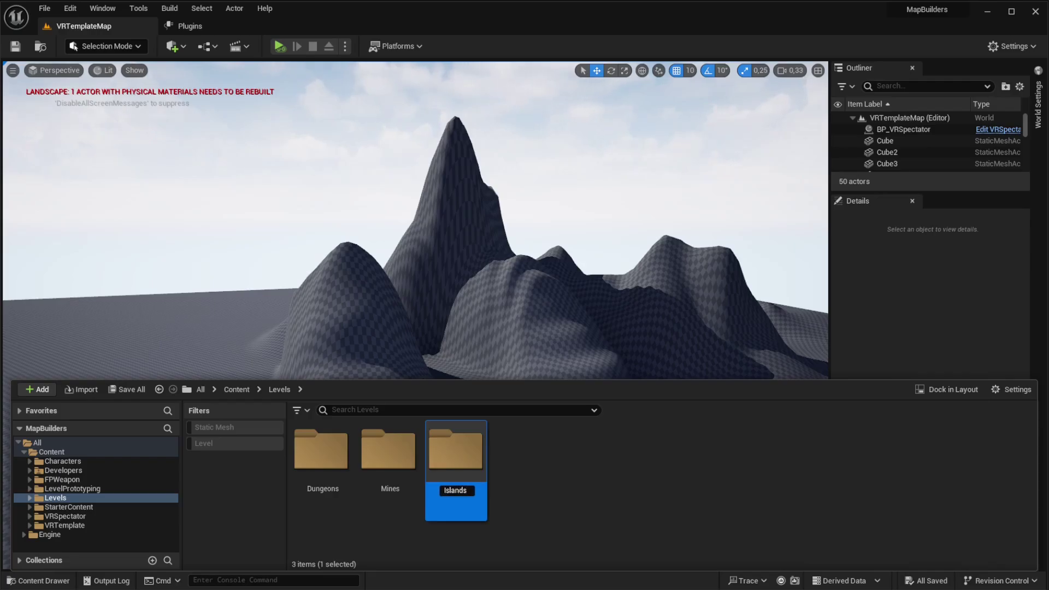
key("Return")
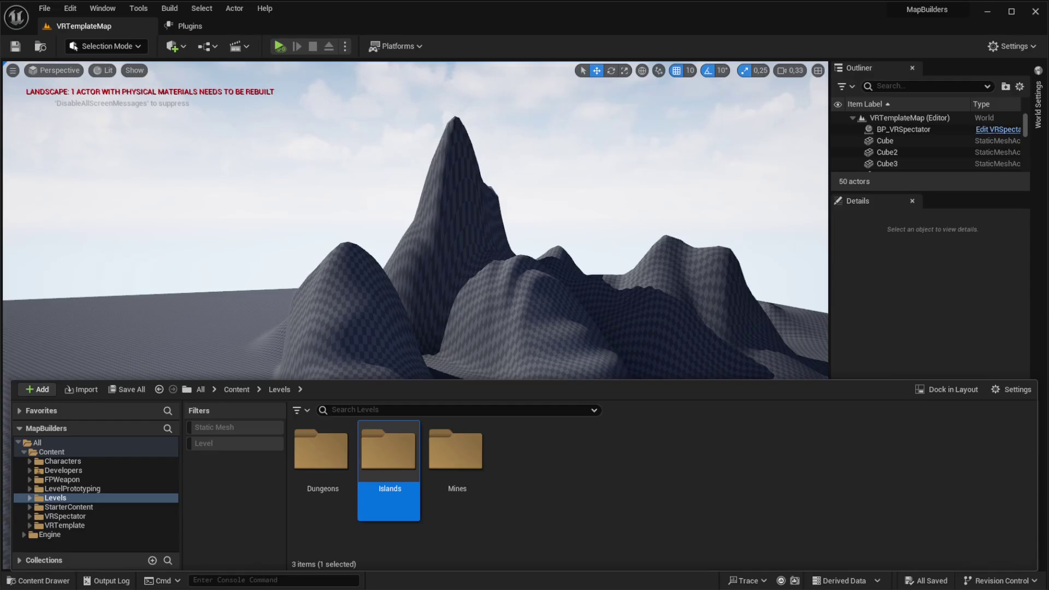
Create a subfolder named BlueberryIsland inside the Islands folder
left_click(456, 461)
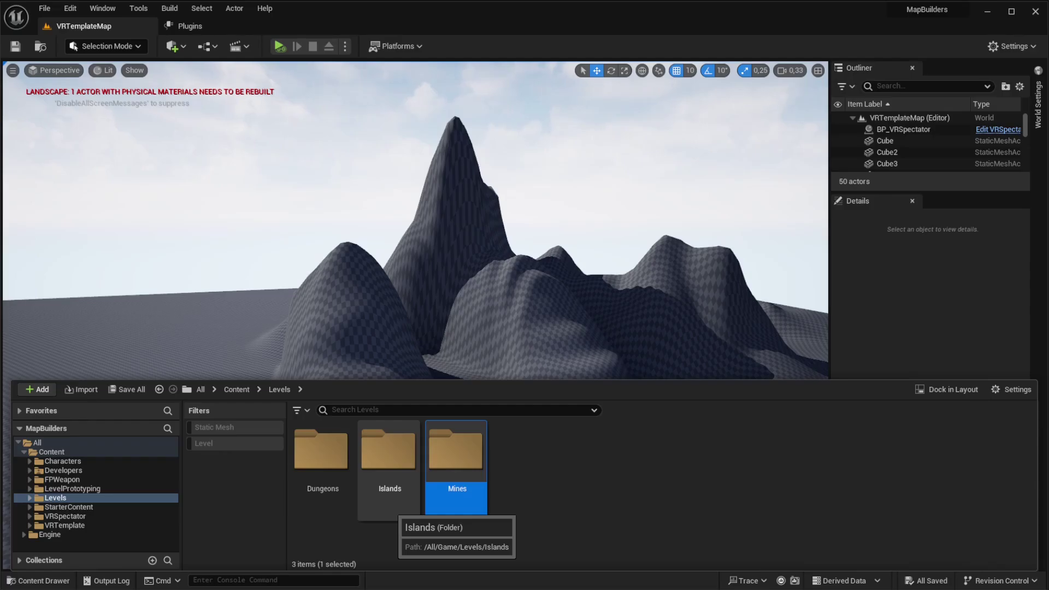
double_click(392, 495)
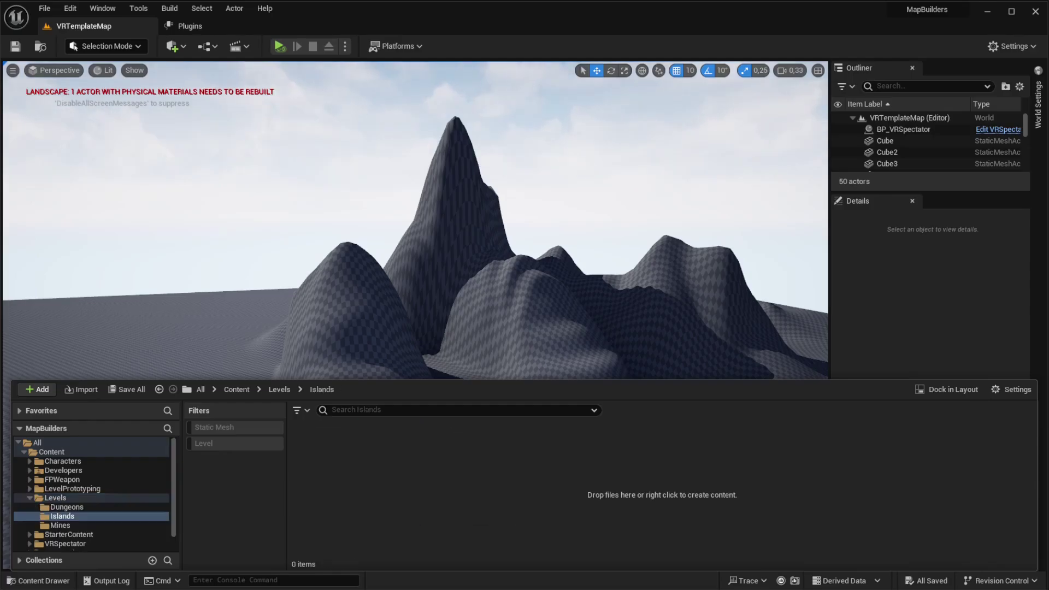
right_click(372, 441)
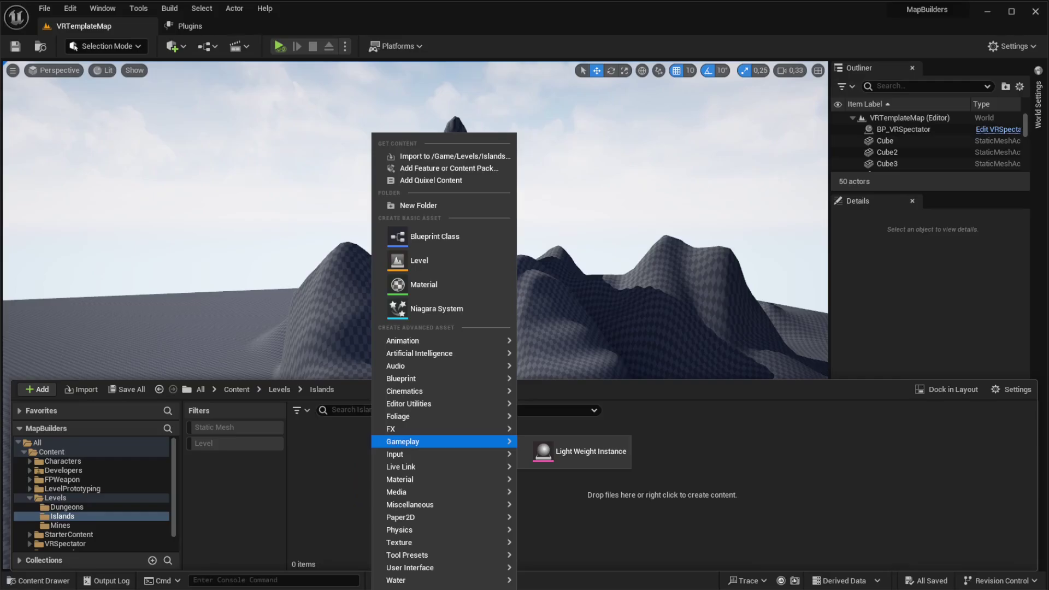
left_click(418, 205)
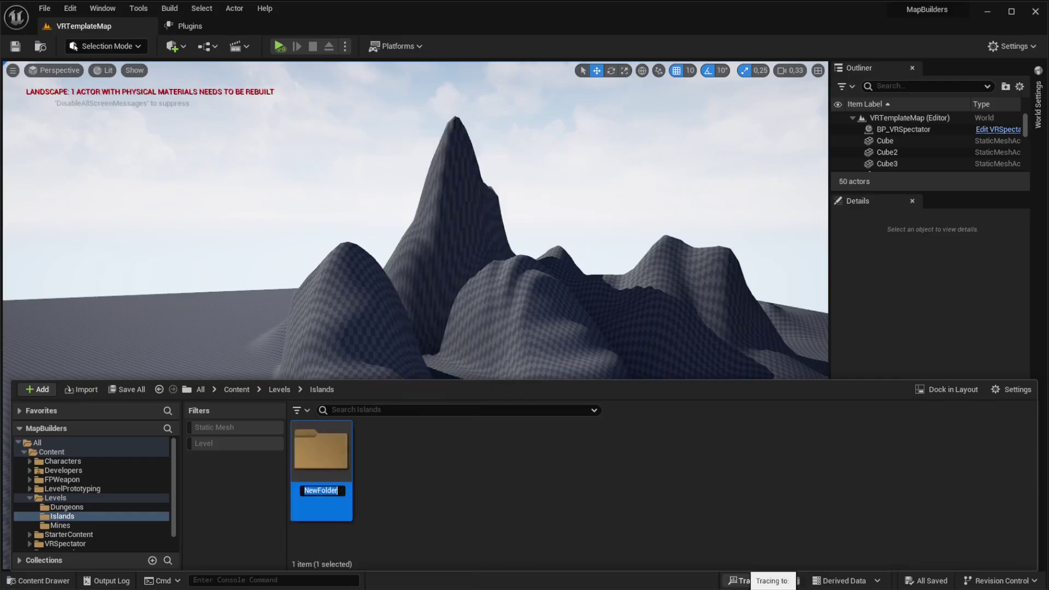
type("Blueb")
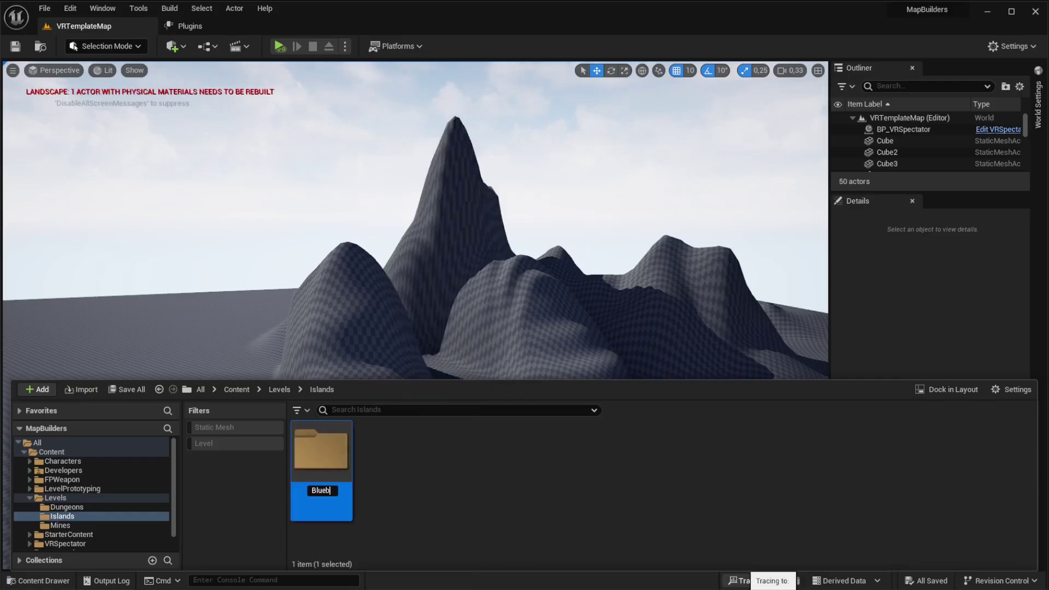
type("erryIsland")
key("Return")
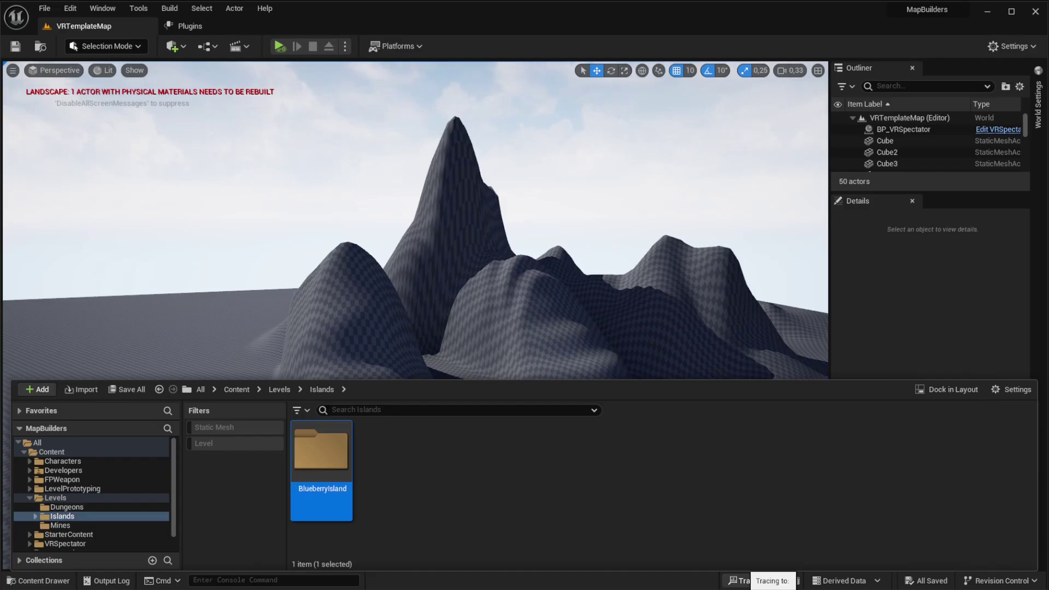
Create a new level asset named BluebrryIsland inside the BlueberryIsland folder
double_click(330, 456)
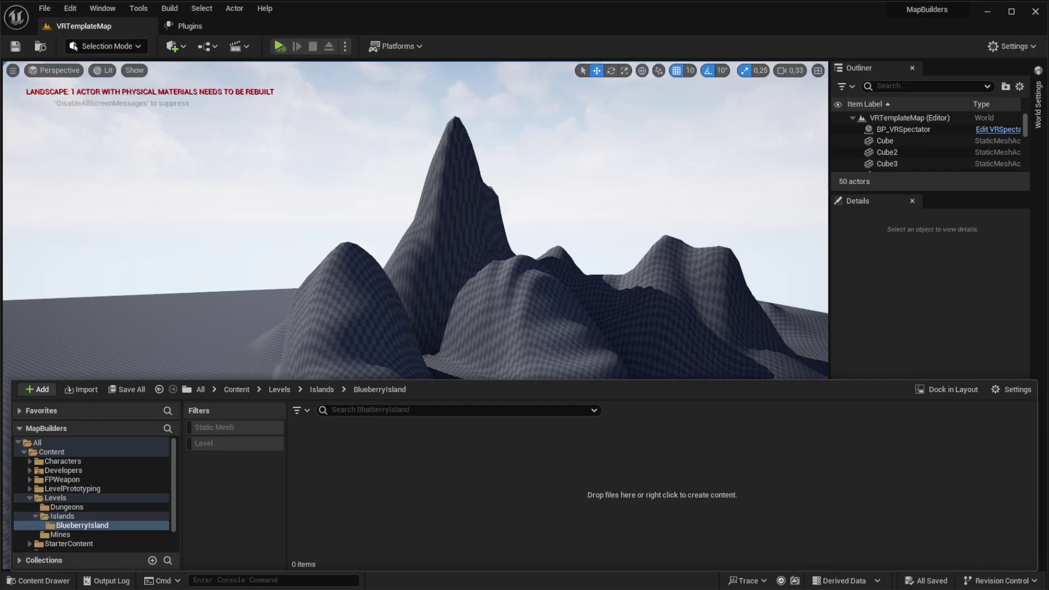
right_click(392, 466)
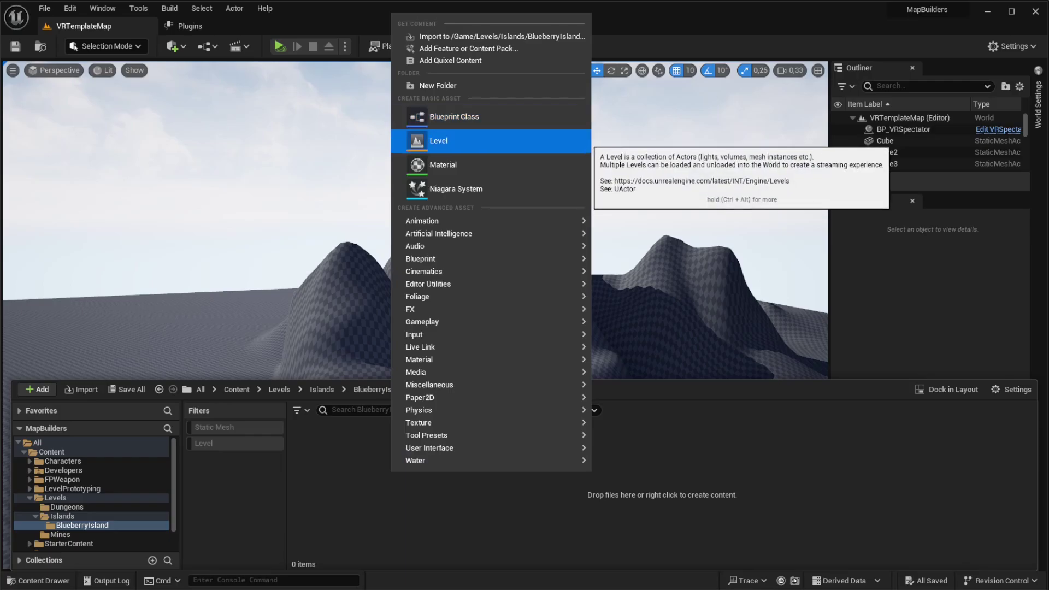
left_click(437, 141)
left_click(329, 490)
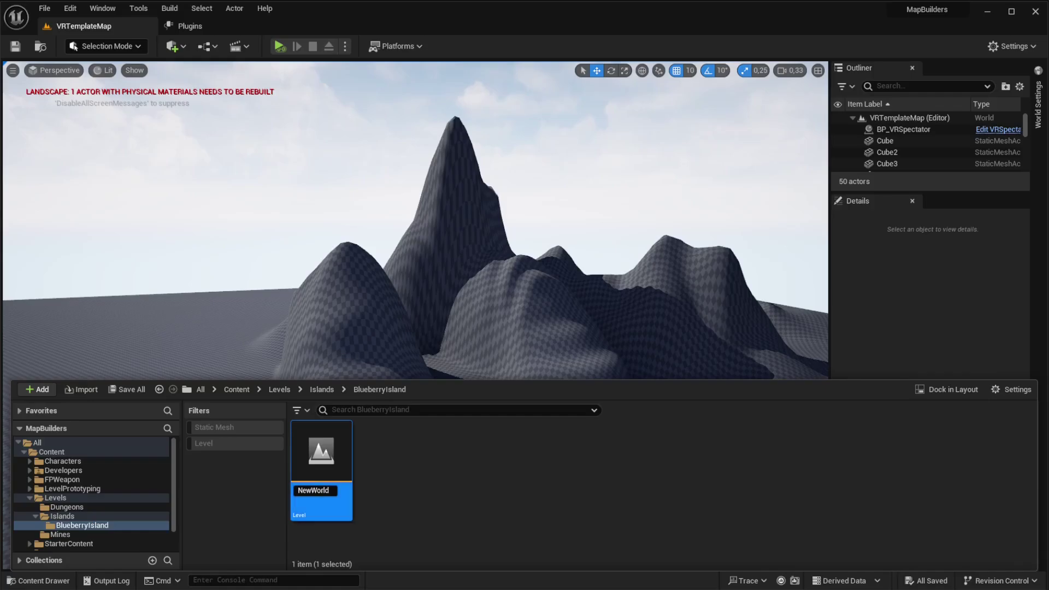
key("BackSpace")
key("BackSpace")
key("BackSpace")
key("BackSpace")
key("BackSpace")
key("BackSpace")
key("BackSpace")
key("BackSpace")
type("Bluebri")
type("y")
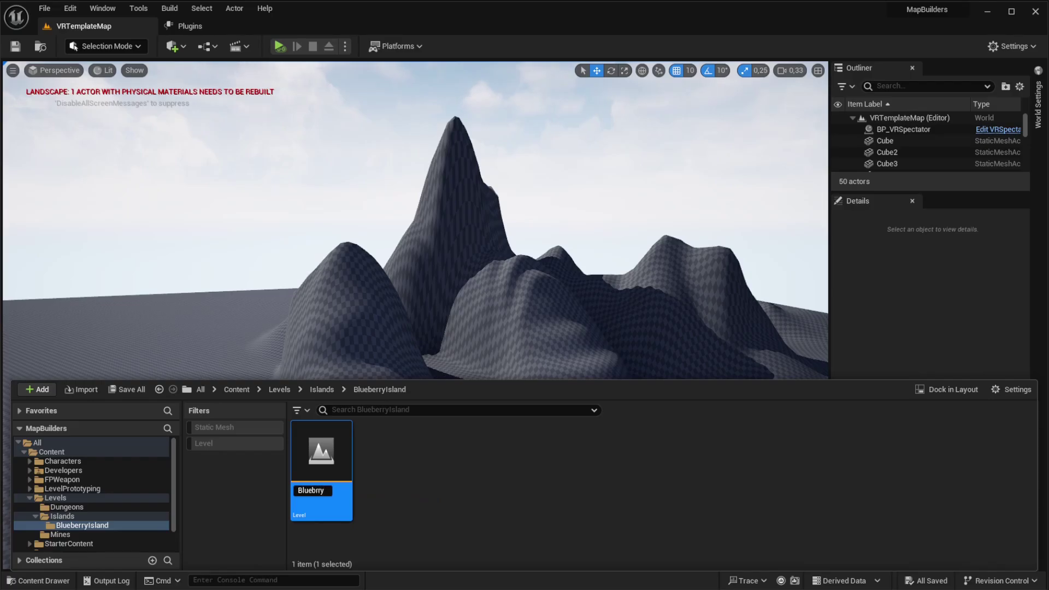
type("Island")
key("Return")
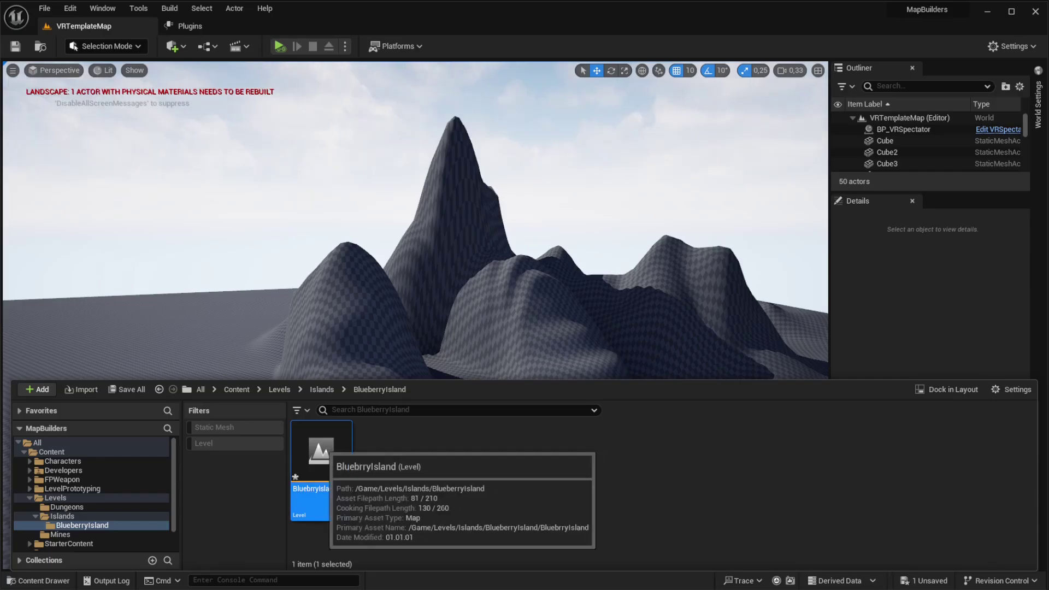
Save the new BluebrryIsland level and open it for editing
key("ctrl+shift+s")
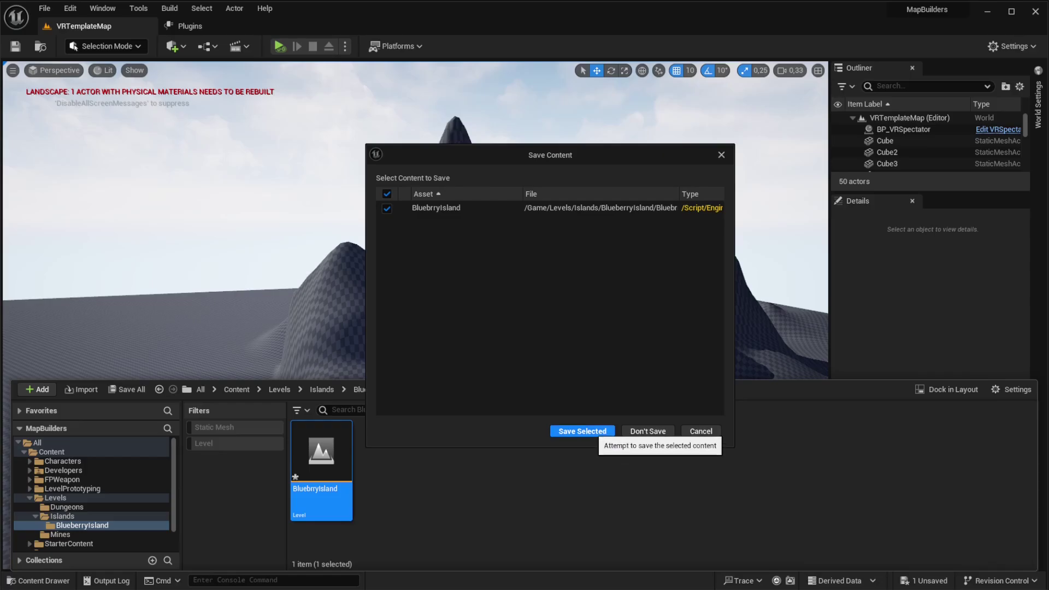
left_click(582, 431)
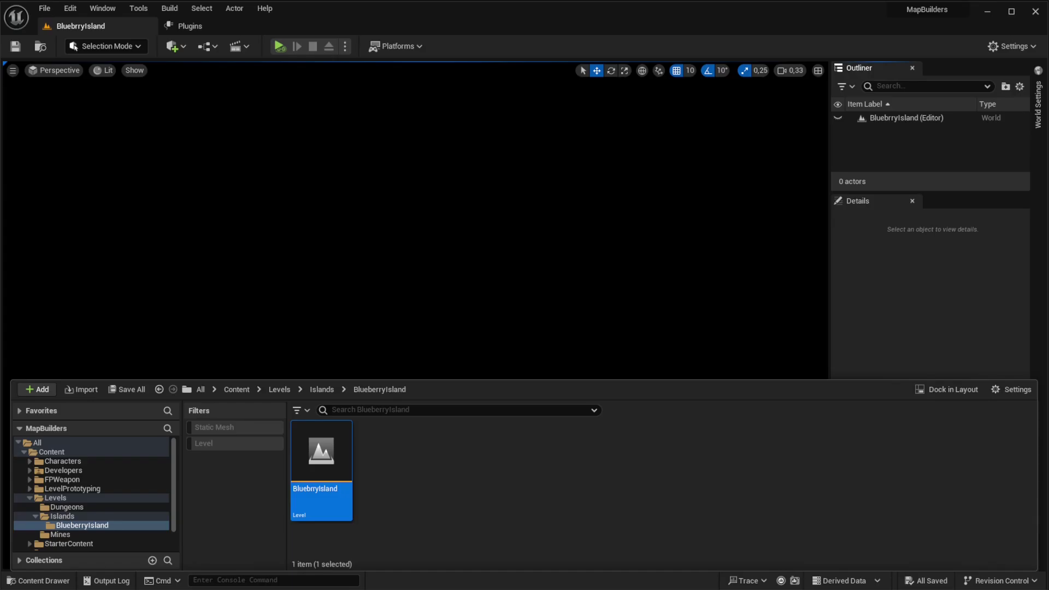
Switch to landscape editing and create a new landscape of 8 × 8 components with 63×63-quad sections
left_click(101, 46)
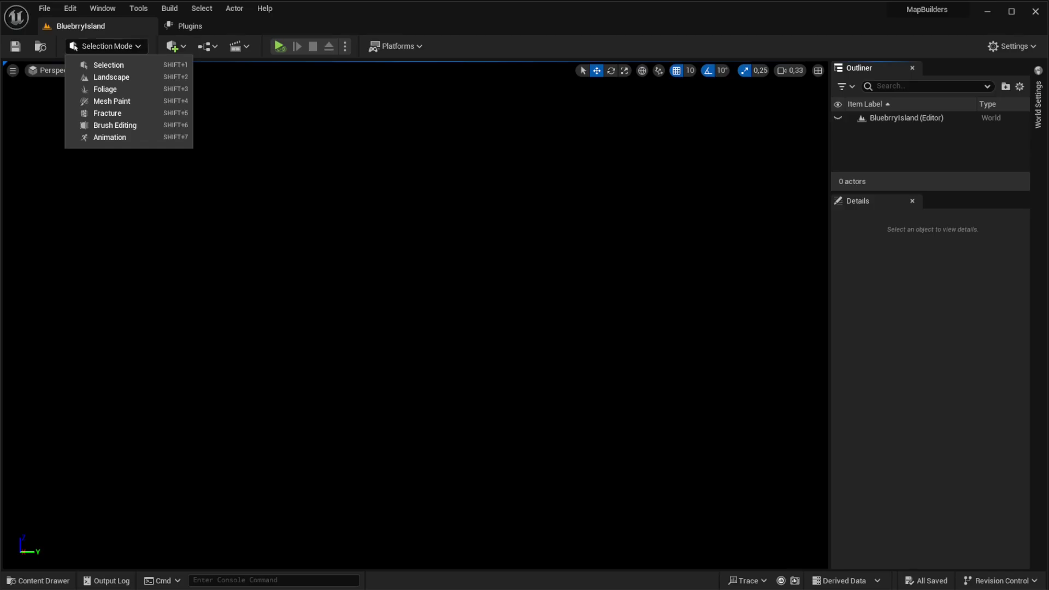
left_click(111, 77)
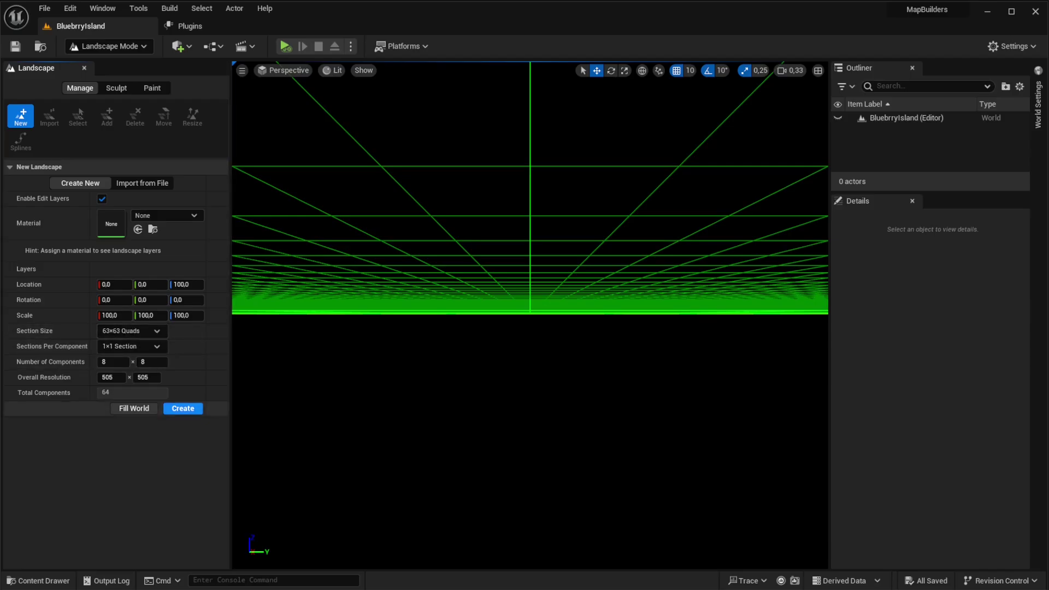
left_click(183, 408)
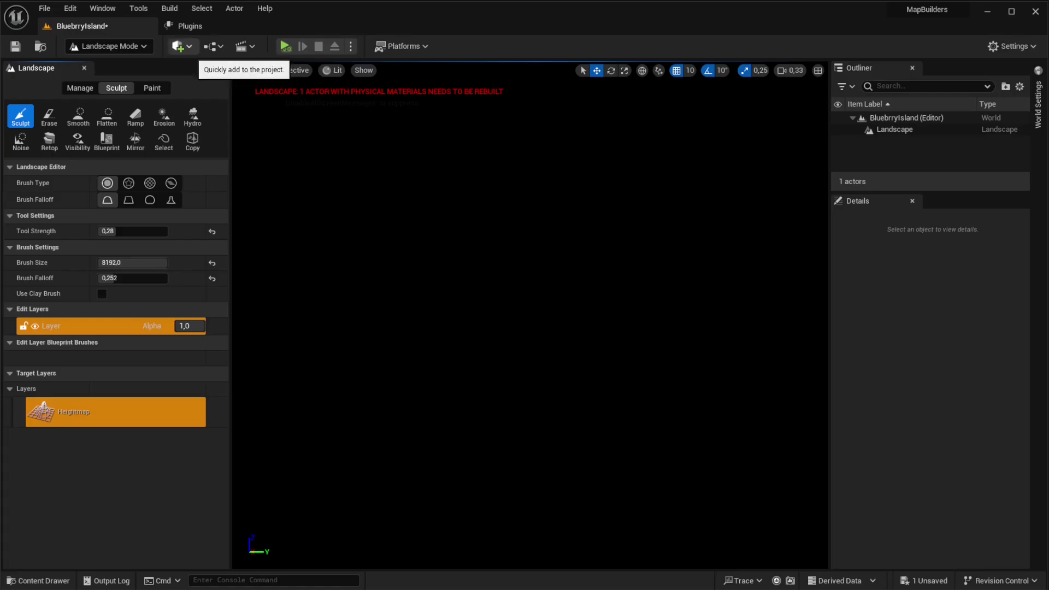
Add a Directional Light to the level
left_click(178, 46)
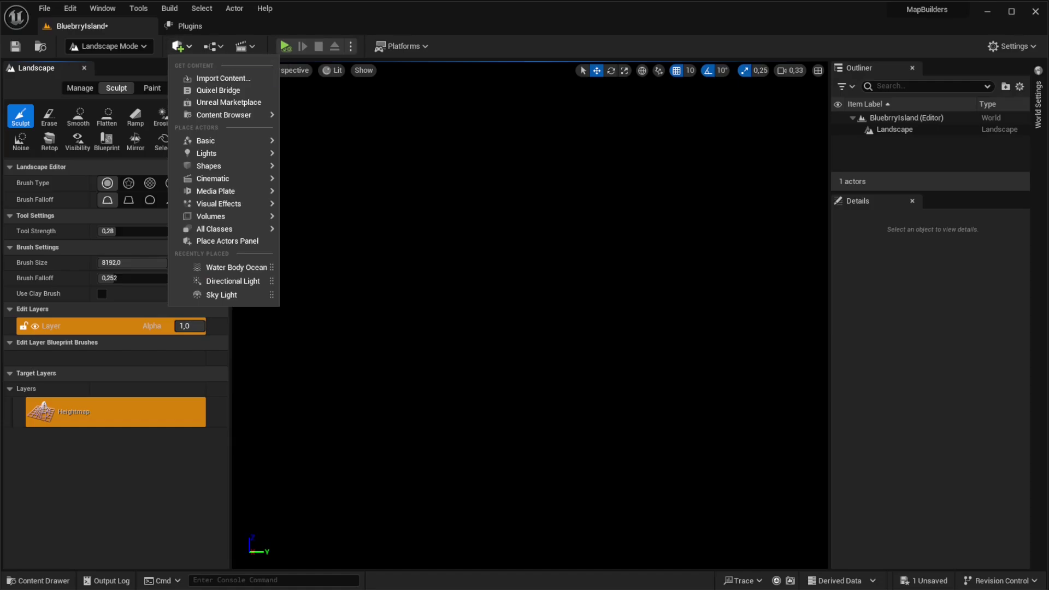
mouse_move(206, 154)
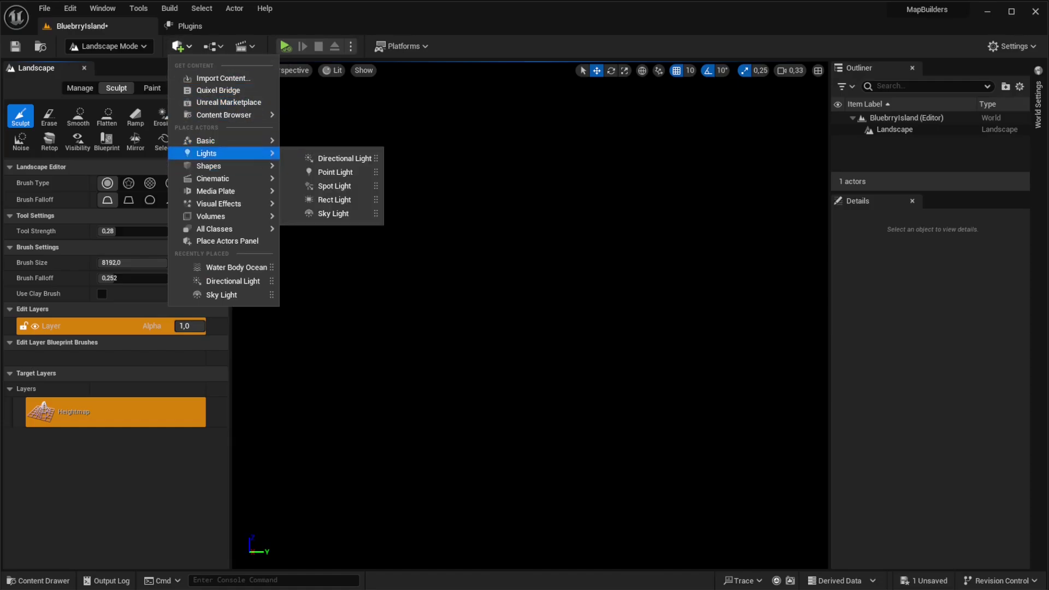
left_click(345, 159)
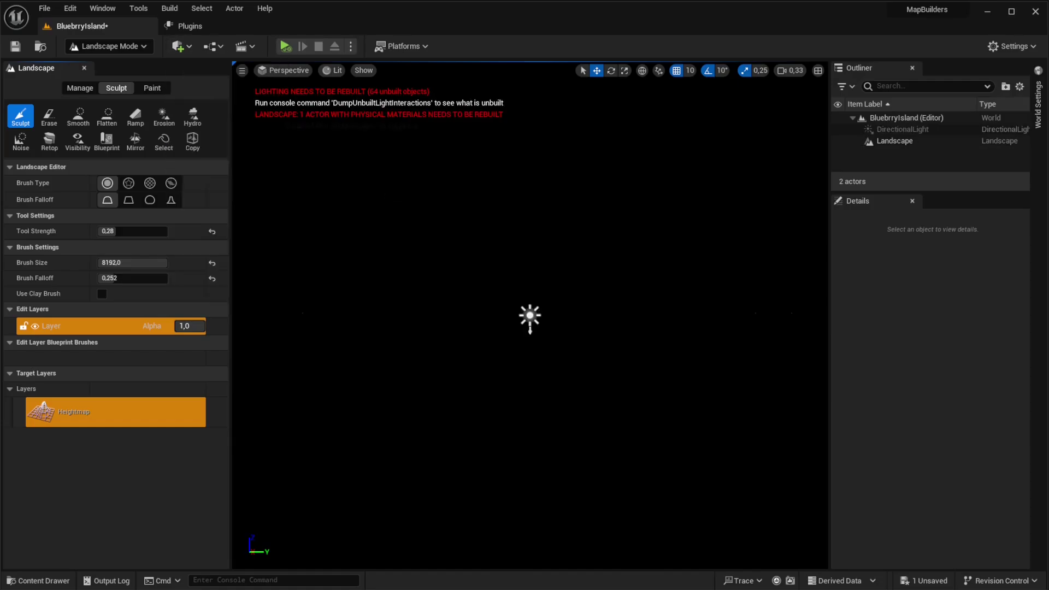
Sculpt rugged hills across the landscape with brush sizes of about 1409 and 2038, raising the tool strength to about 0.568
right_click_drag(530, 315, 531, 389)
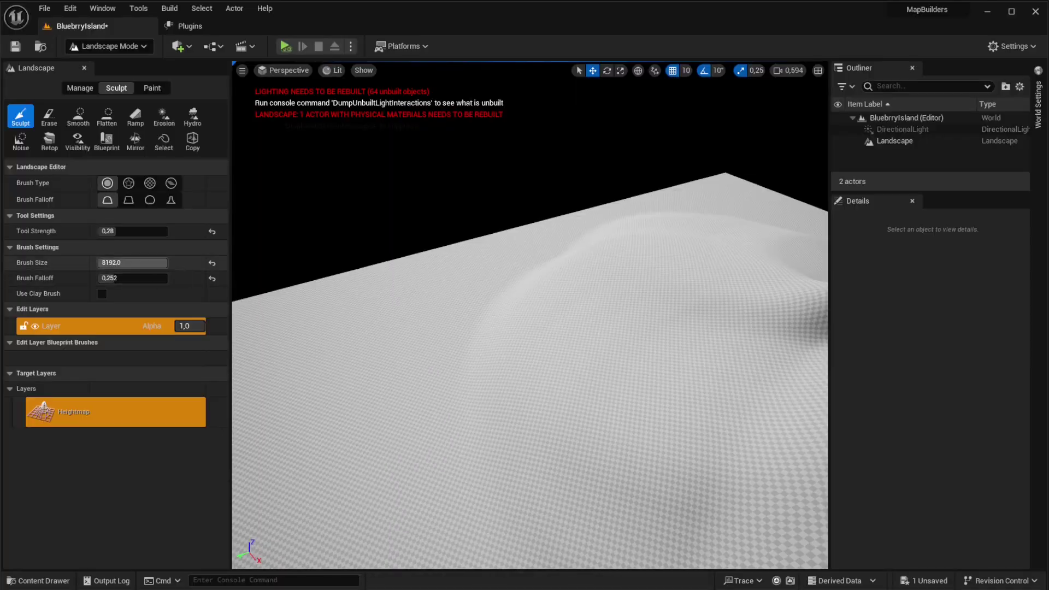
mouse_move(163, 263)
left_mouse_down()
mouse_move(111, 263)
mouse_move(127, 263)
left_mouse_up()
left_click_drag(541, 384, 432, 377)
left_click_drag(116, 231, 137, 231)
mouse_move(407, 434)
left_mouse_down()
mouse_move(466, 311)
mouse_move(340, 362)
mouse_move(708, 422)
mouse_move(696, 351)
left_mouse_up()
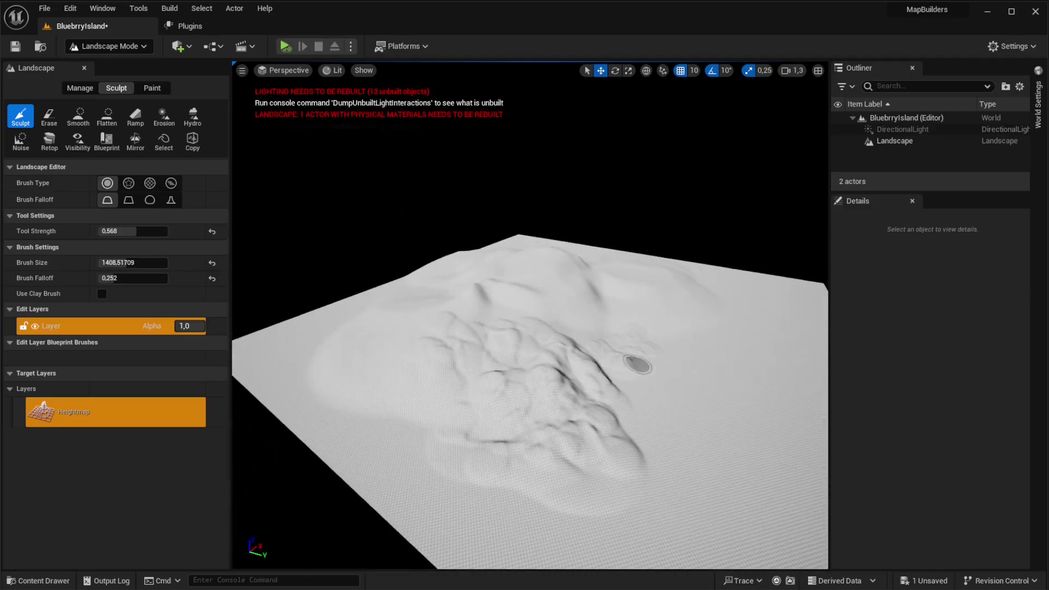
left_click_drag(117, 263, 137, 263)
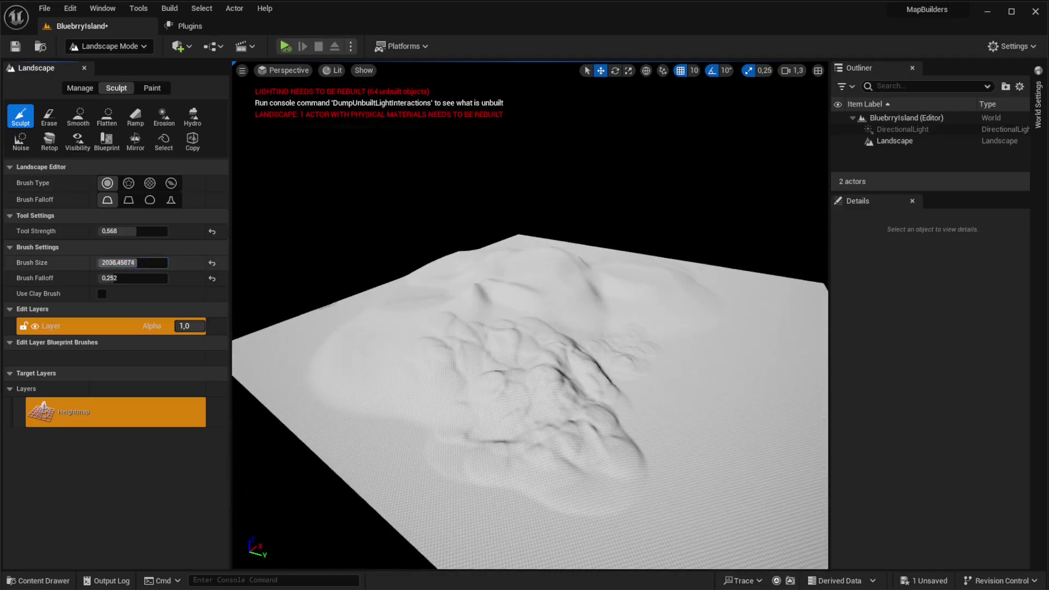
mouse_move(656, 404)
left_mouse_down()
mouse_move(702, 375)
mouse_move(756, 387)
mouse_move(422, 421)
mouse_move(353, 367)
mouse_move(494, 419)
mouse_move(562, 413)
mouse_move(560, 402)
left_mouse_up()
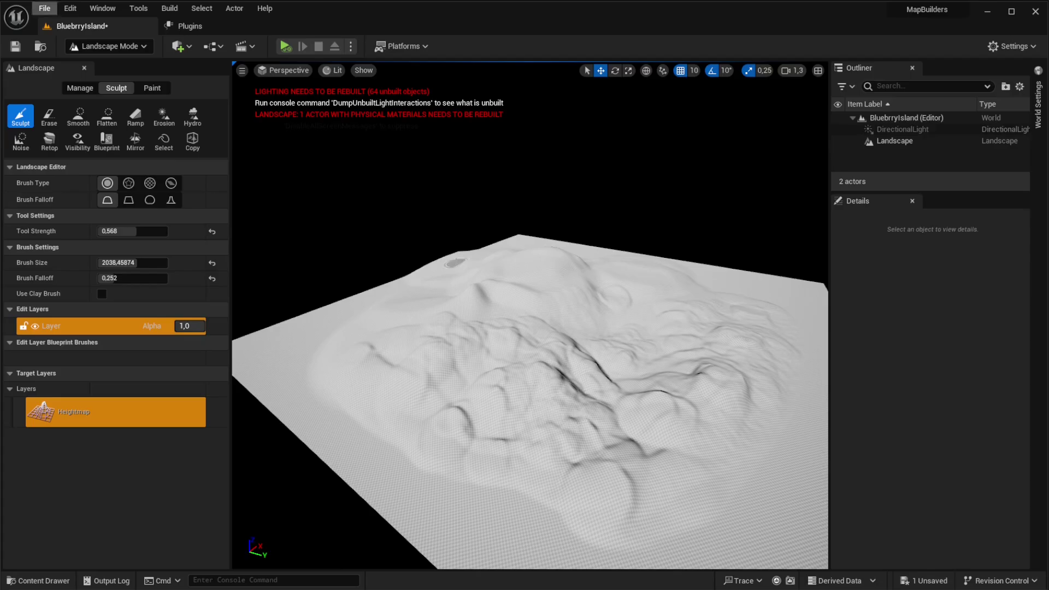
Find the Water plugin among the project's plugins and toggle it off and back on, accepting its experimental status
left_click(70, 8)
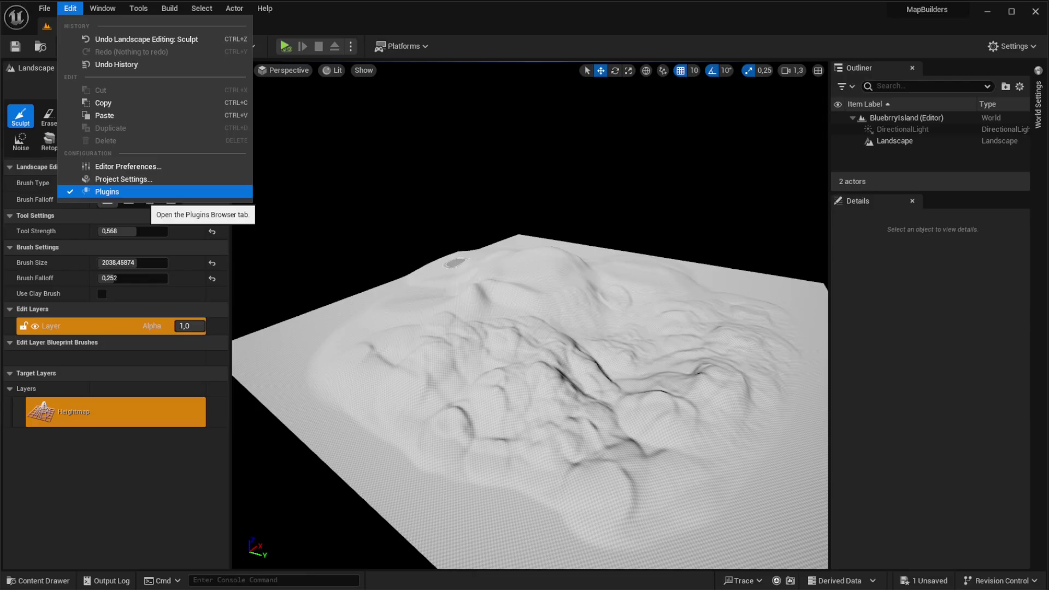
left_click(145, 192)
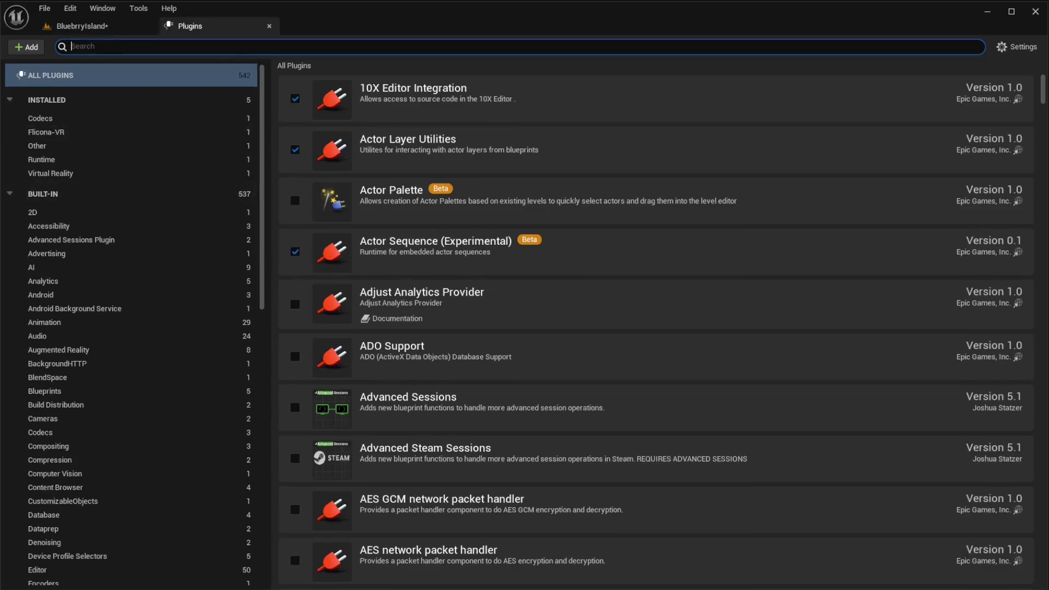
type("water")
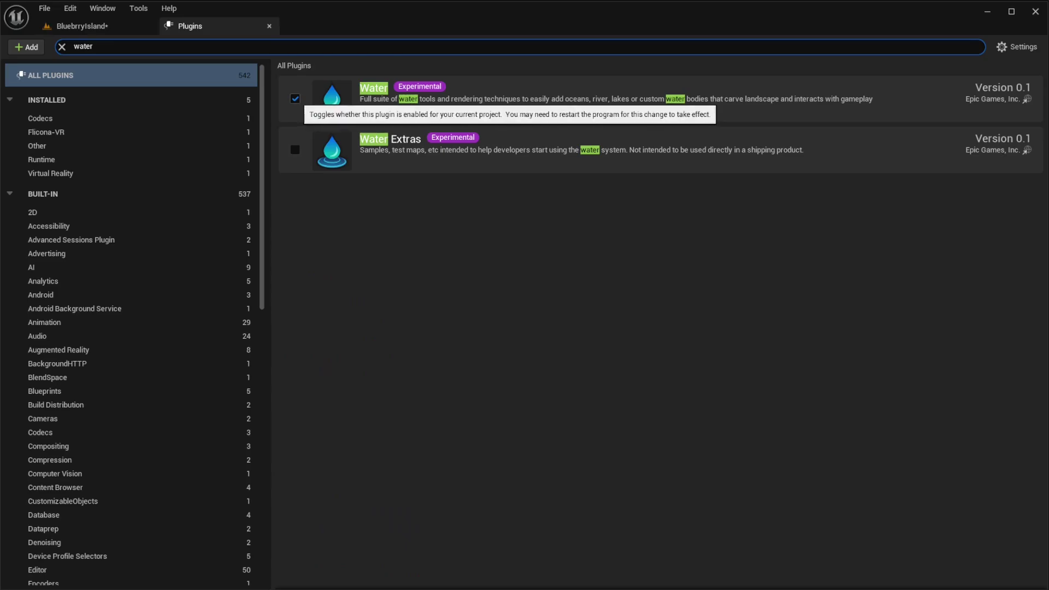
left_click(295, 98)
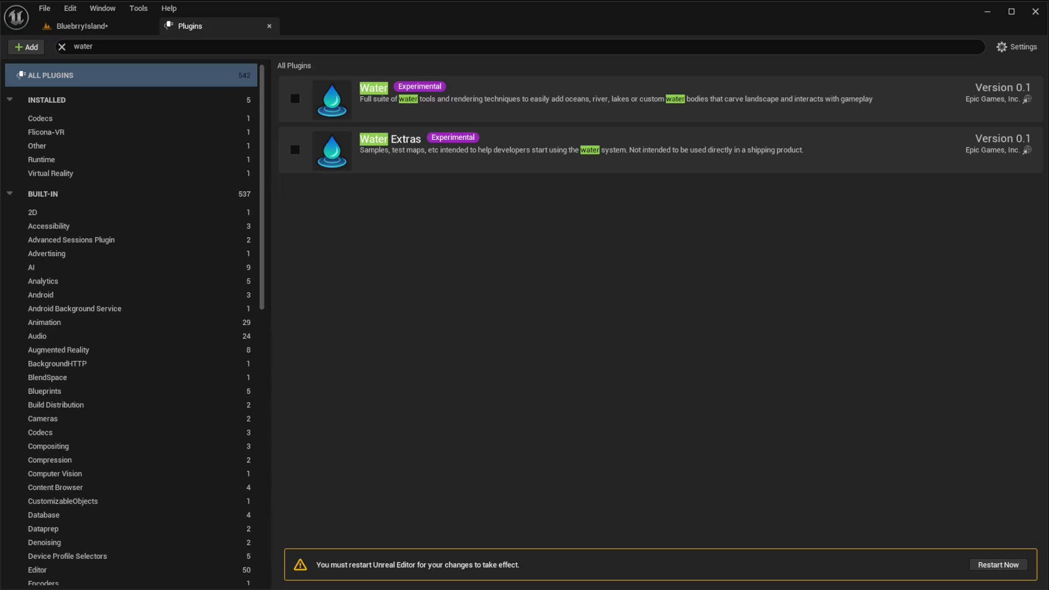
left_click(295, 99)
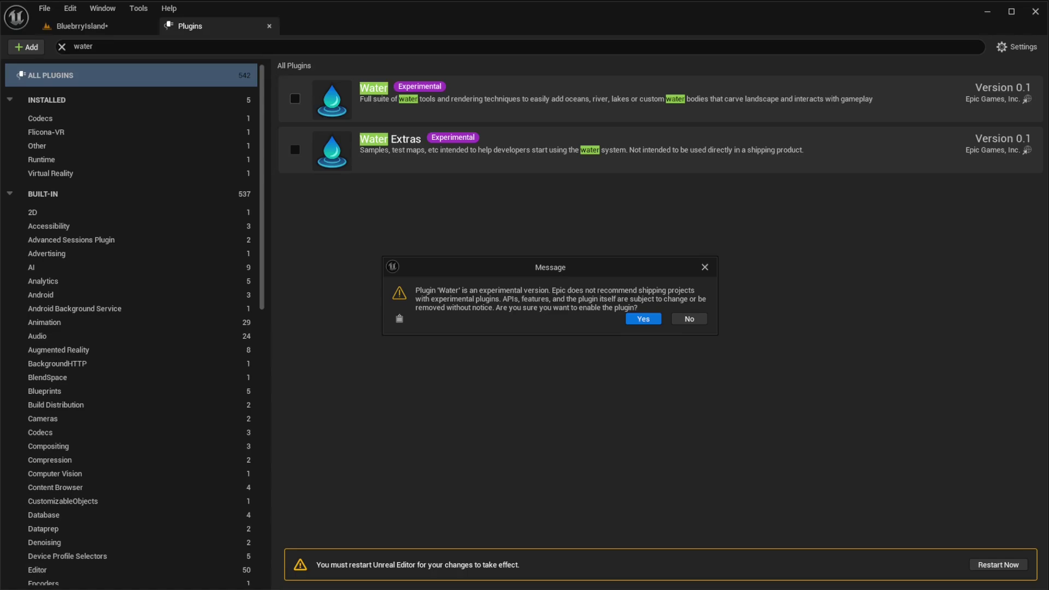
left_click(643, 319)
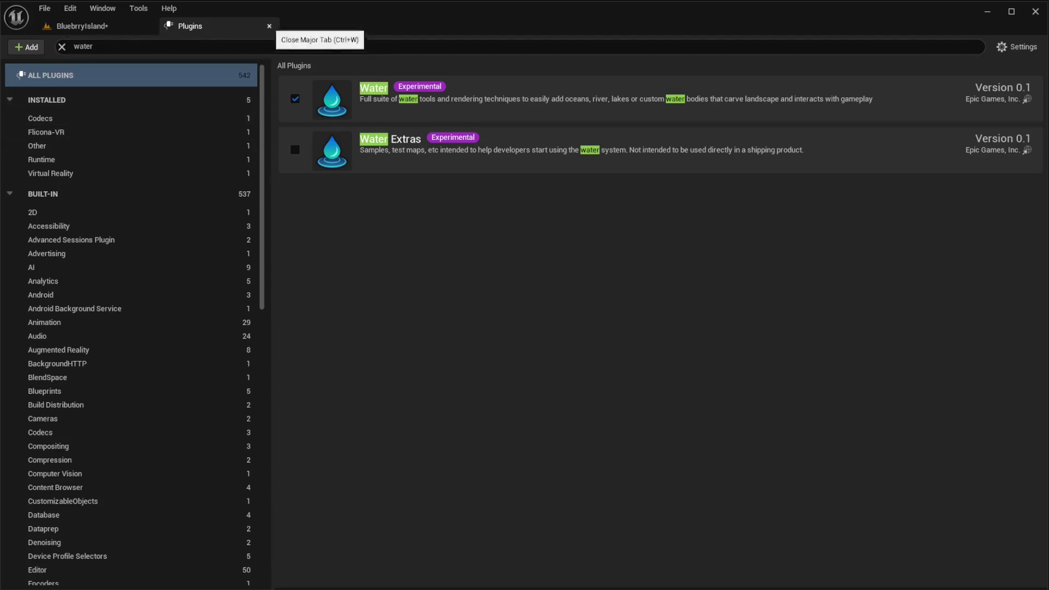
left_click(268, 26)
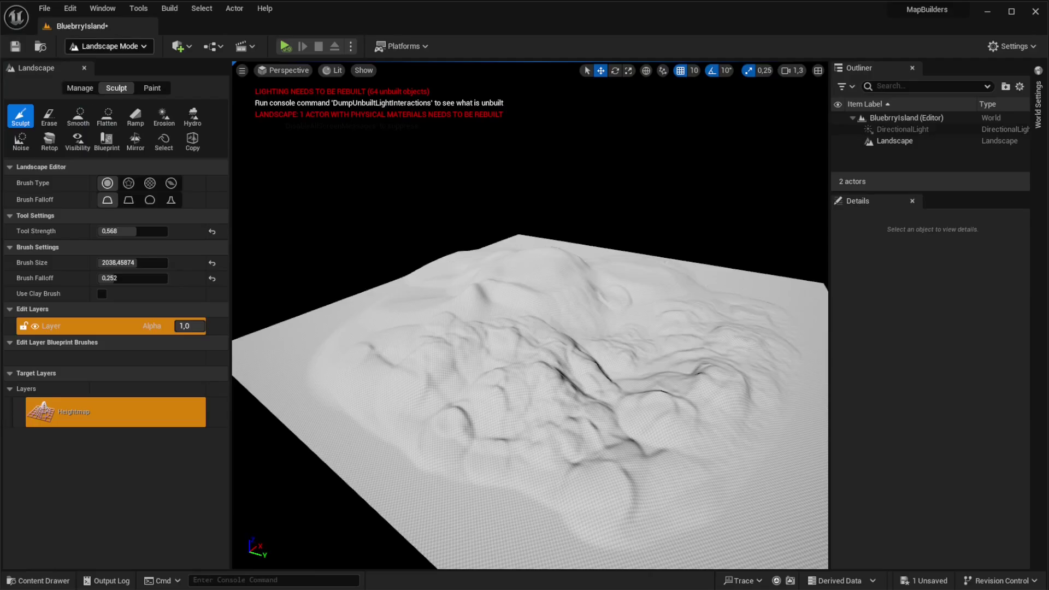
Return to Selection Mode and add a Water Body Ocean actor to the level
left_click(109, 47)
left_click(111, 77)
left_click(109, 46)
left_click(111, 65)
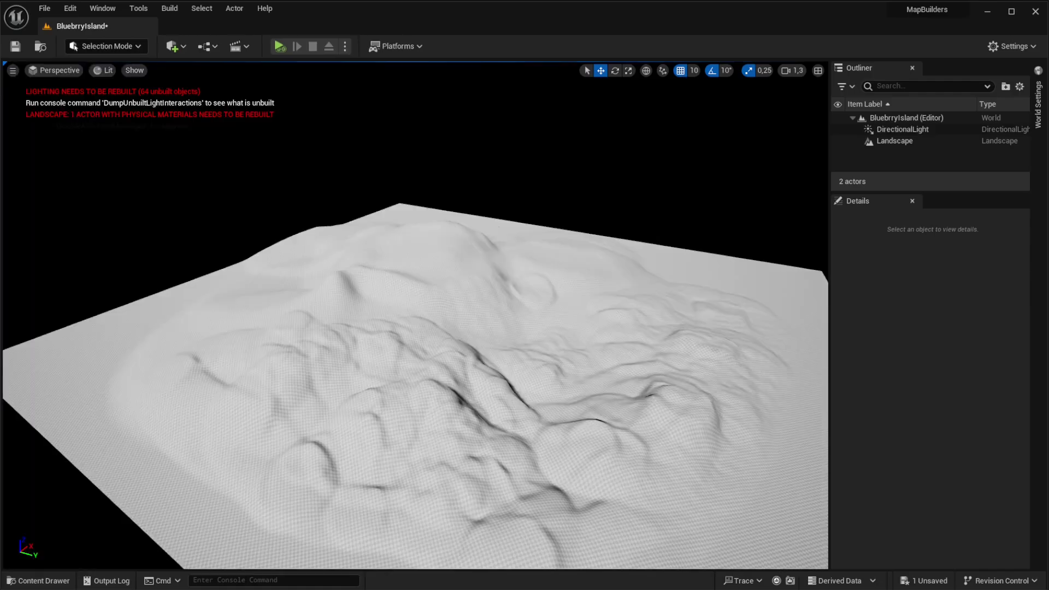
left_click(172, 46)
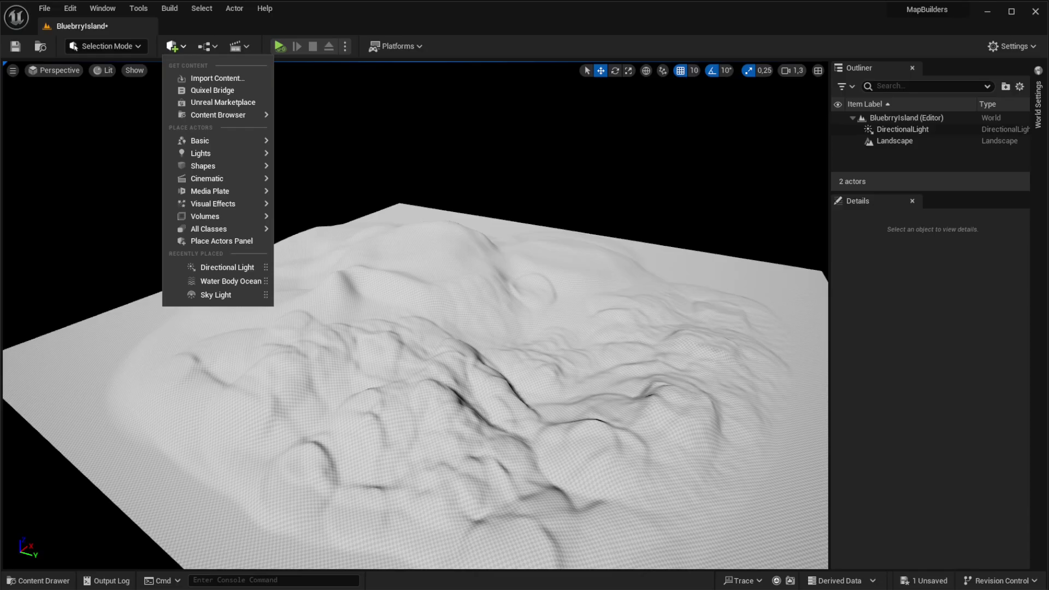
type("ocean")
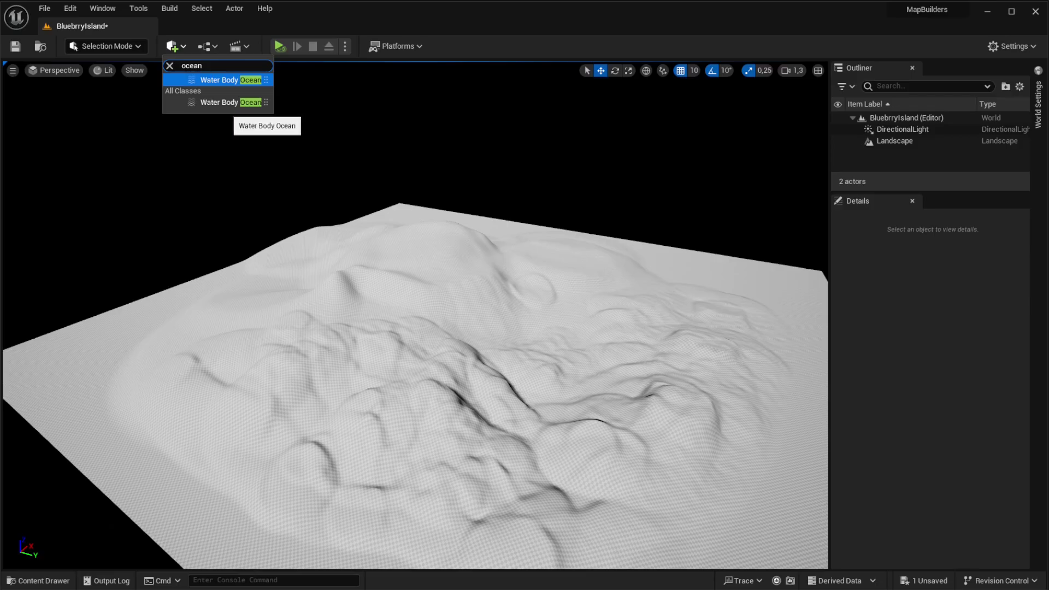
key("Return")
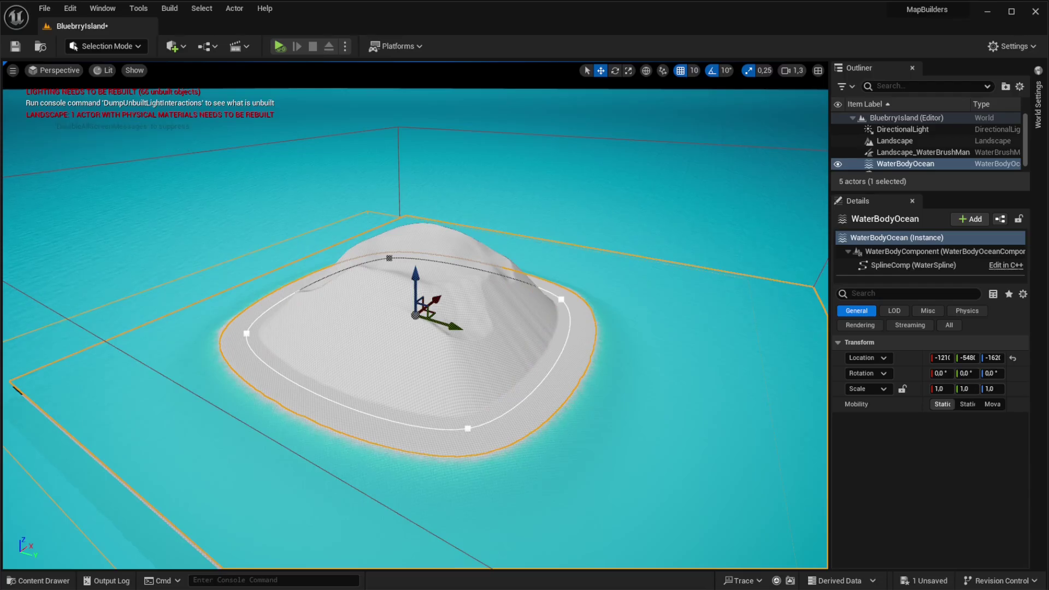
Turn off Affects Landscape on the ocean's WaterBodyComponent
left_click(928, 251)
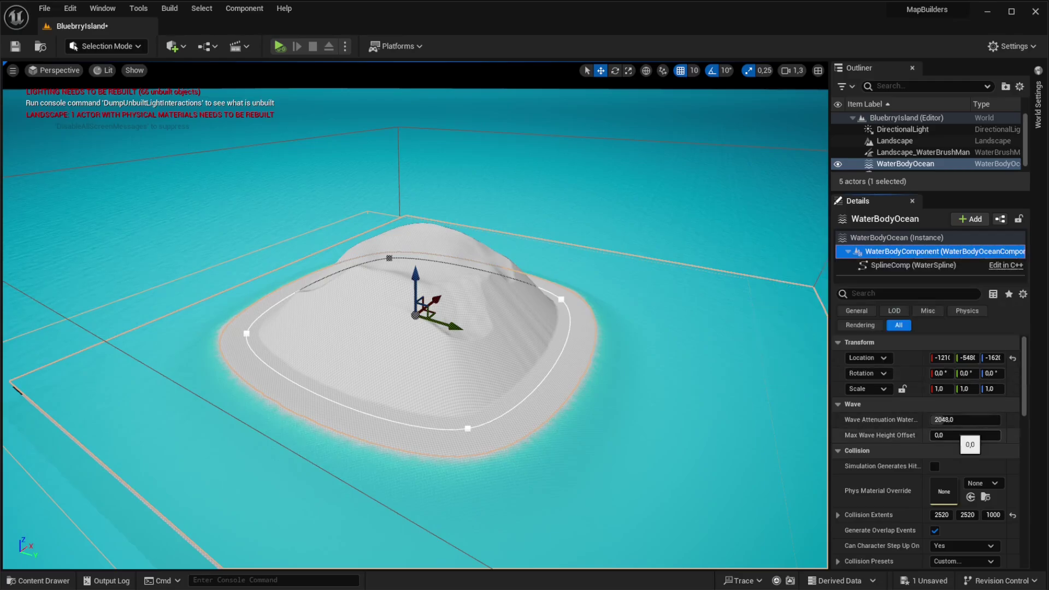
scroll(923, 432, "down", 6)
scroll(929, 438, "down", 4)
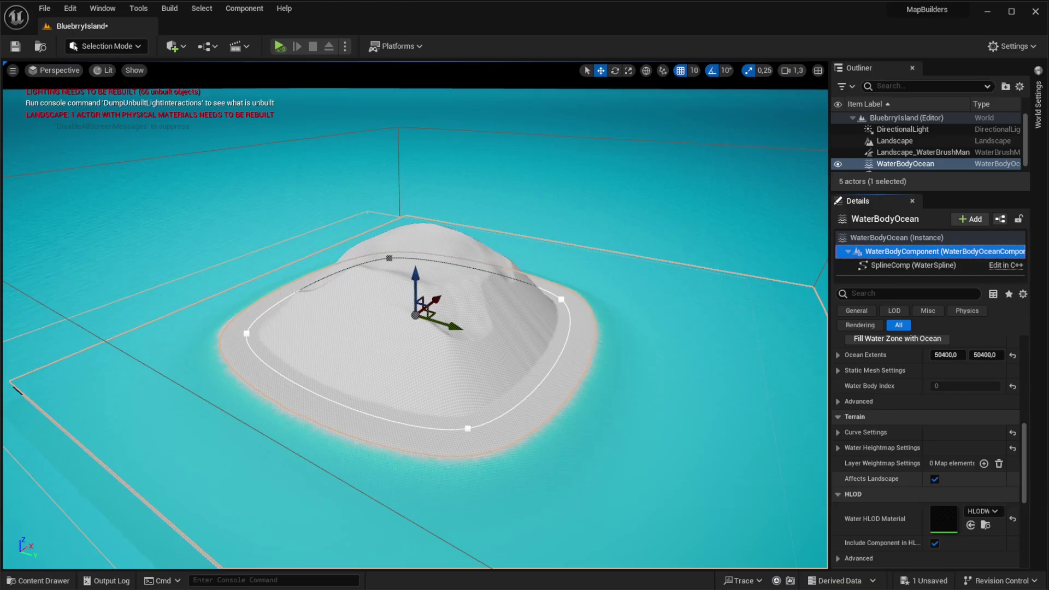
left_click(909, 294)
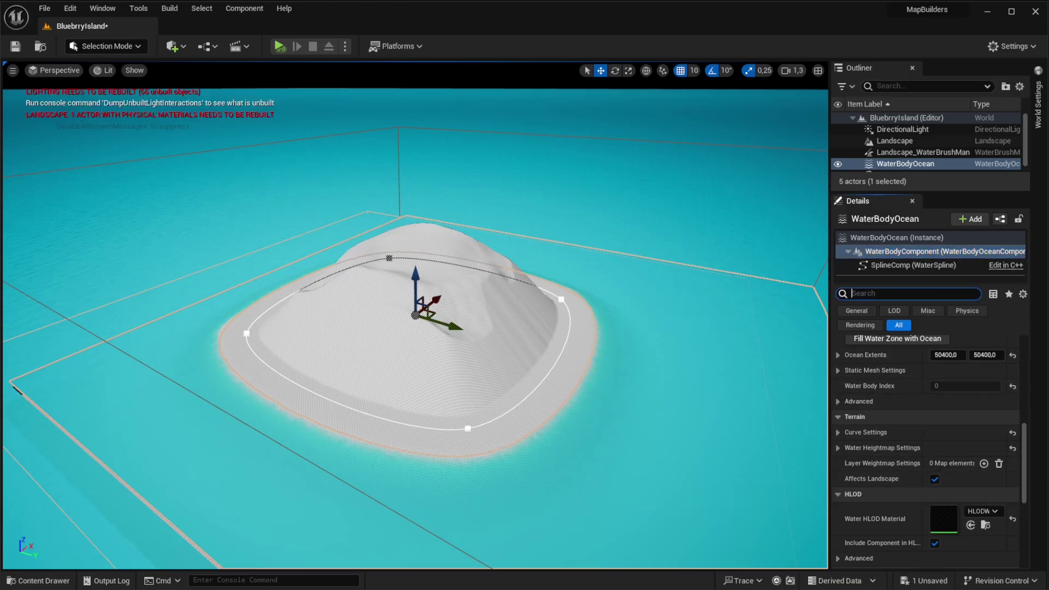
type("affect")
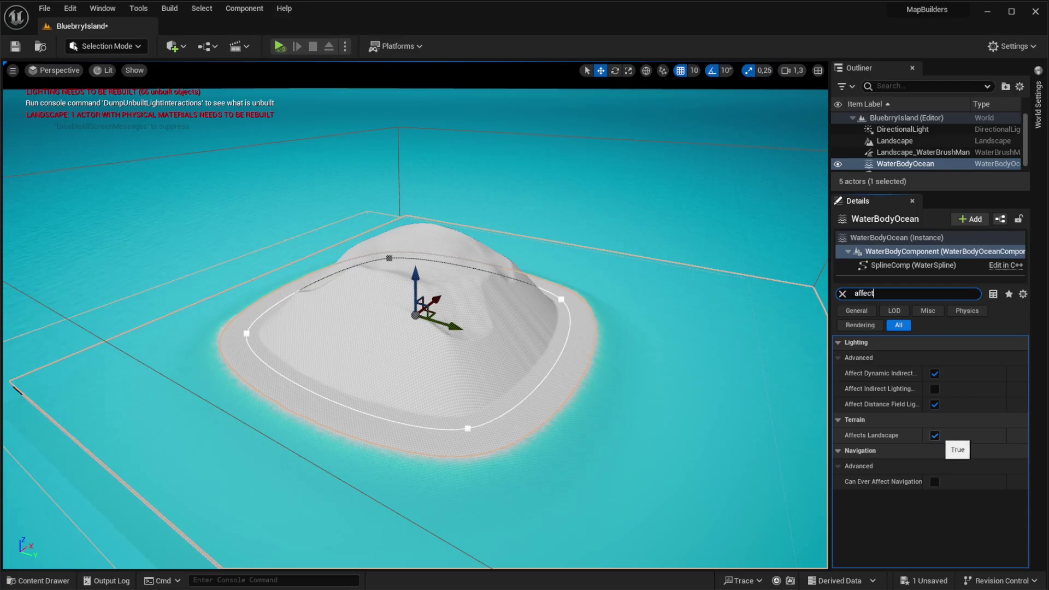
left_click(935, 436)
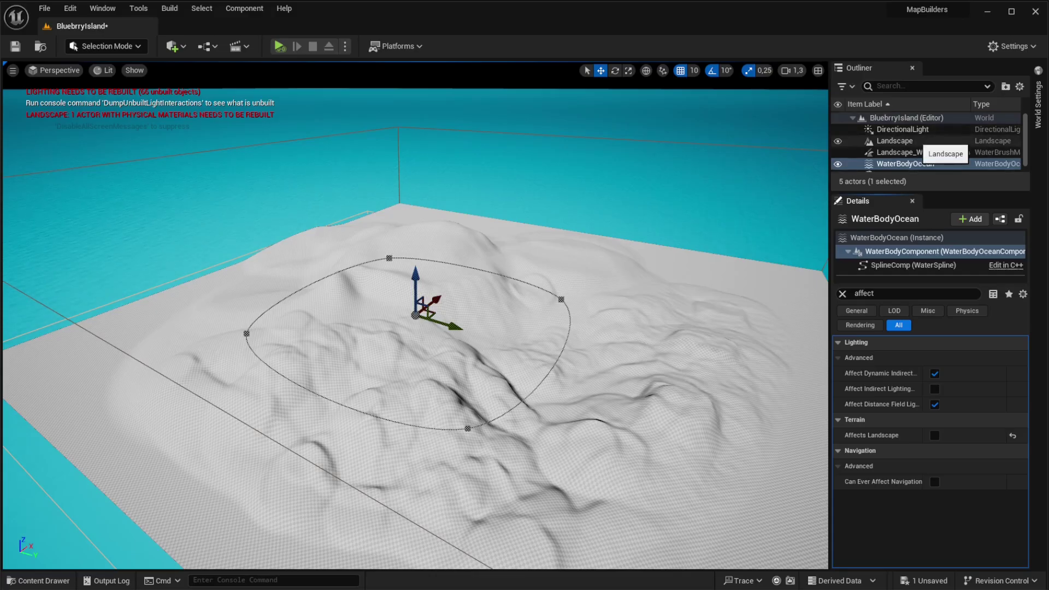
Select the Landscape and lower it vertically until the sea covers its flat areas and only the hills stand out
left_click(919, 141)
key("f")
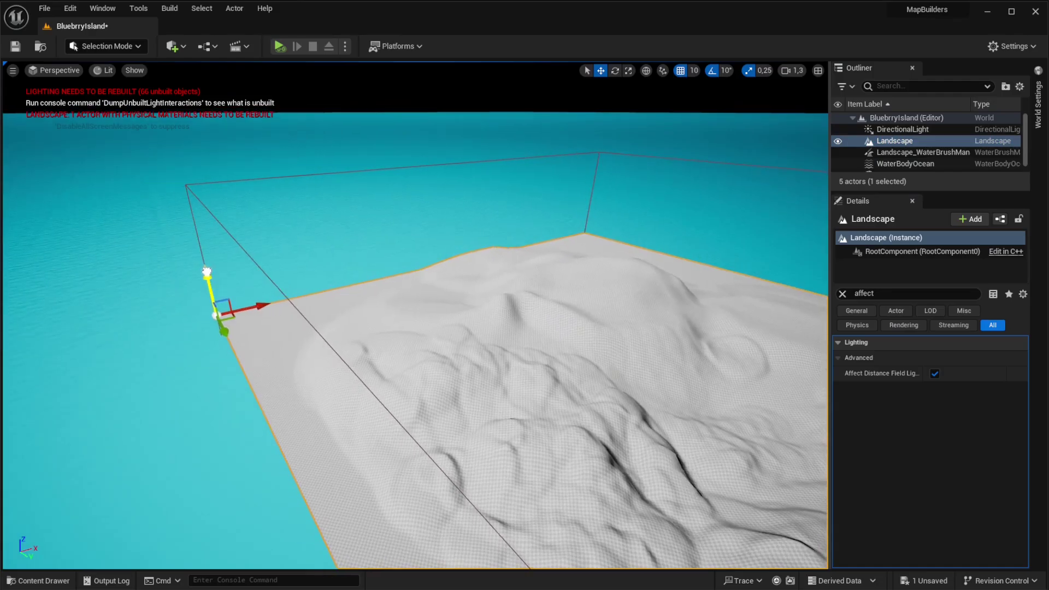
left_click_drag(216, 292, 215, 302)
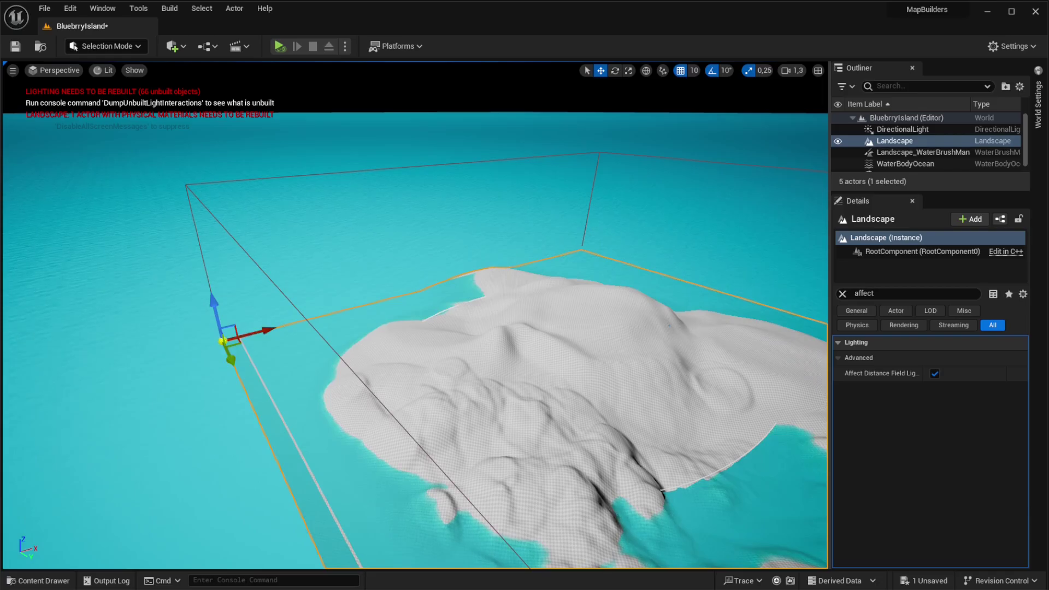
left_click_drag(213, 302, 214, 304)
Scale the ocean's SplineComp down horizontally so its loop fits well inside the island's outline
right_click_drag(214, 305, 313, 318)
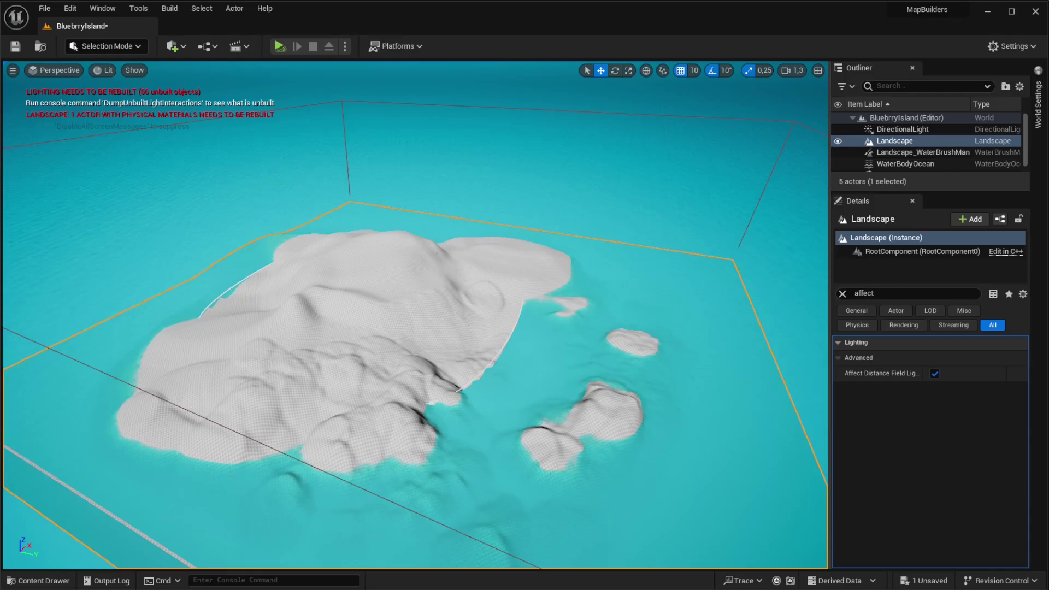
mouse_move(313, 318)
right_mouse_down()
mouse_move(593, 321)
mouse_move(587, 306)
mouse_move(568, 335)
mouse_move(553, 331)
right_mouse_up()
key("a")
scroll(339, 319, "up", 2)
key("w")
key("s")
key("d")
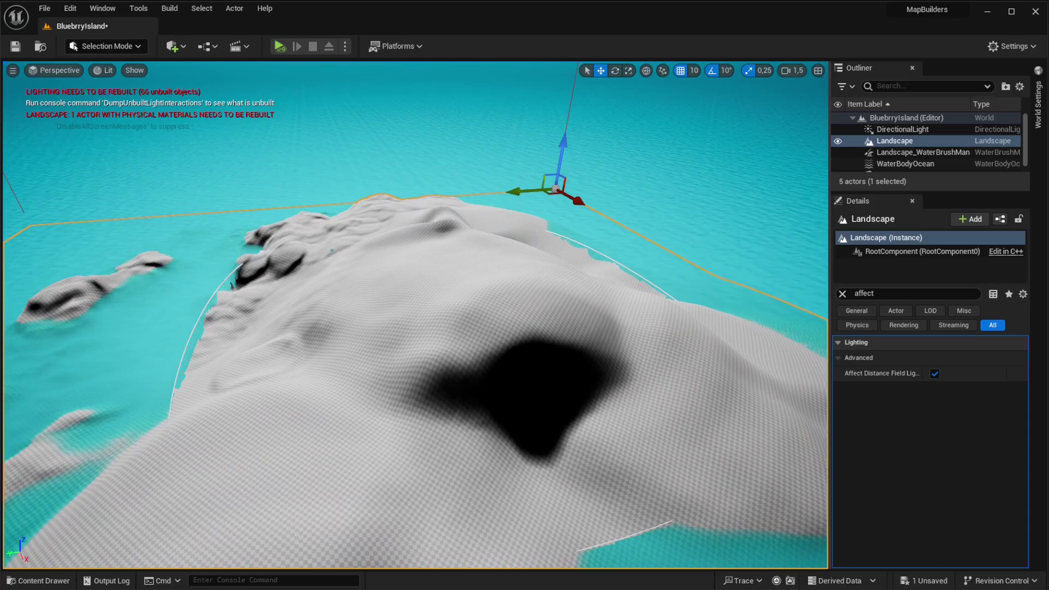
left_click(907, 164)
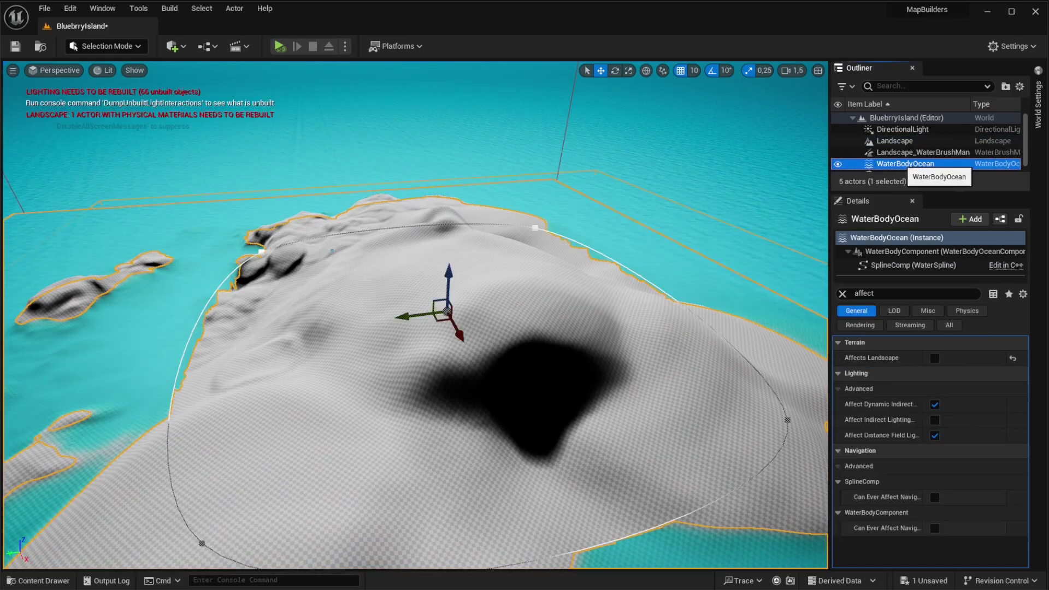
left_click(901, 265)
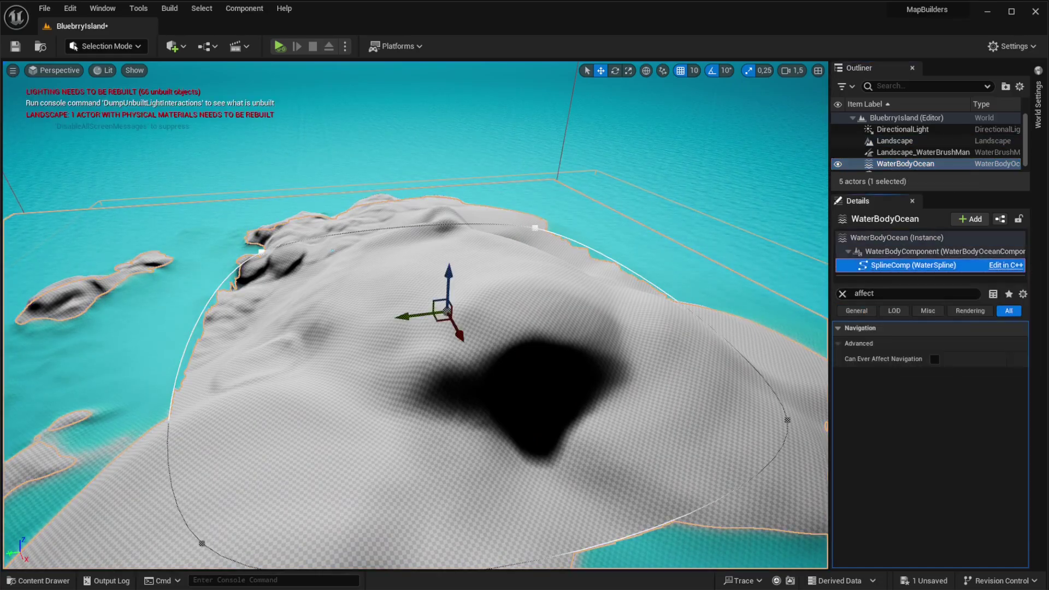
right_click_drag(546, 317, 525, 313)
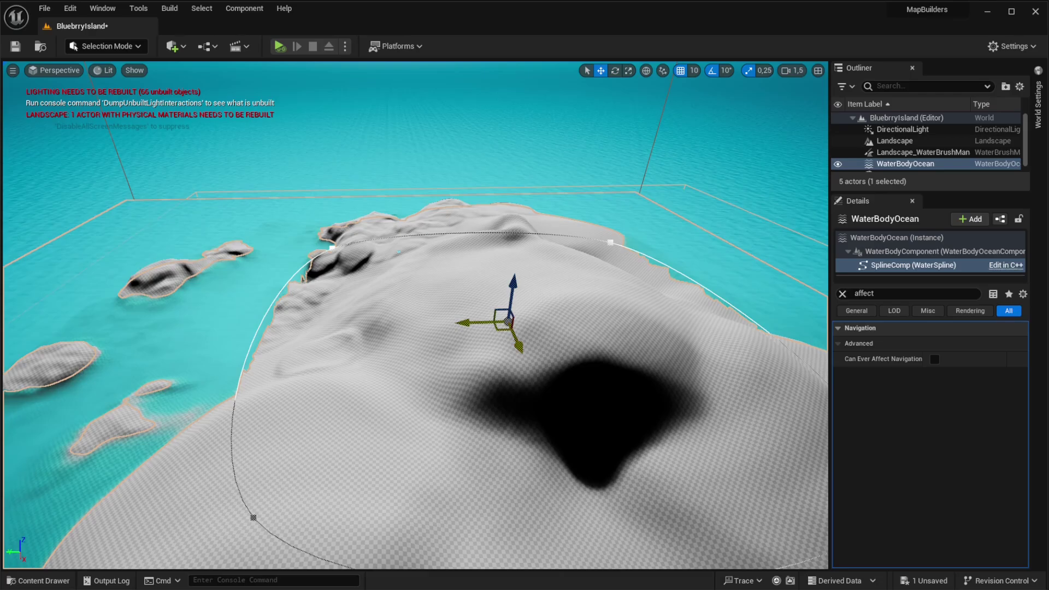
key("r")
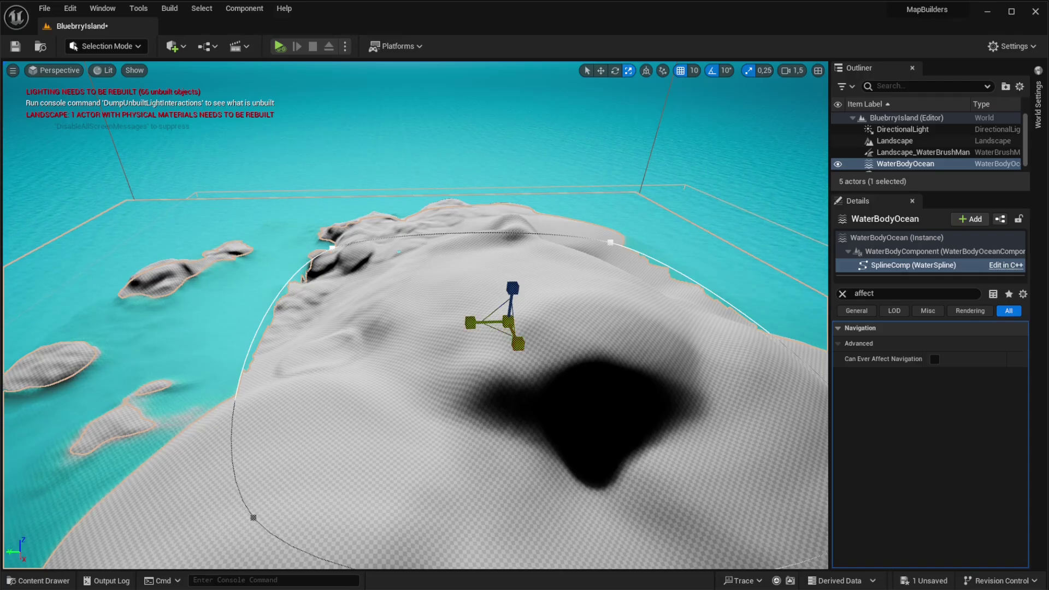
left_click_drag(497, 330, 522, 316)
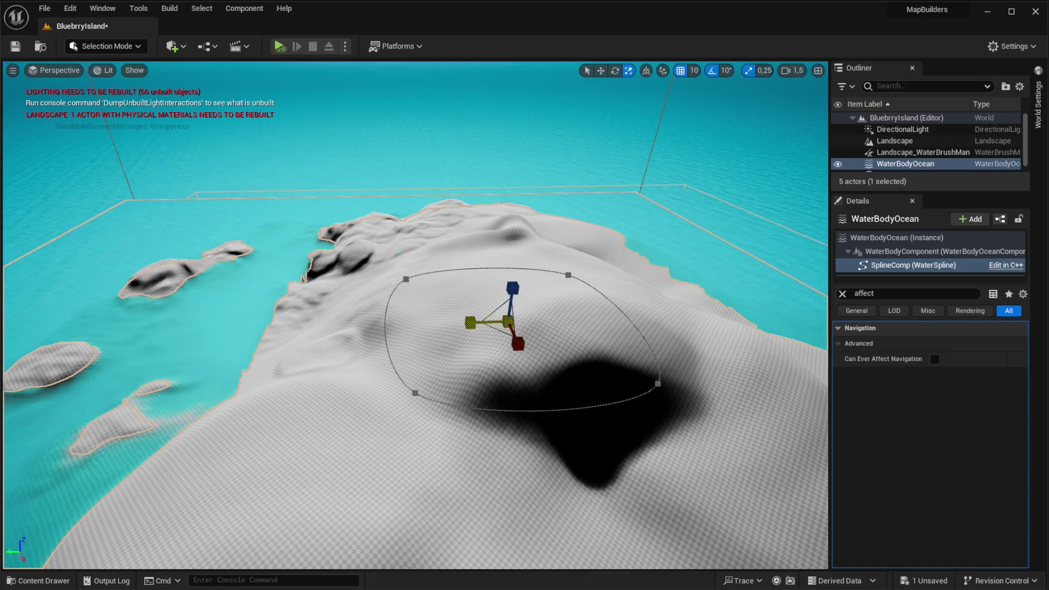
Lower the ocean's SplineComp slightly along the Z axis
right_click_drag(486, 322, 604, 304)
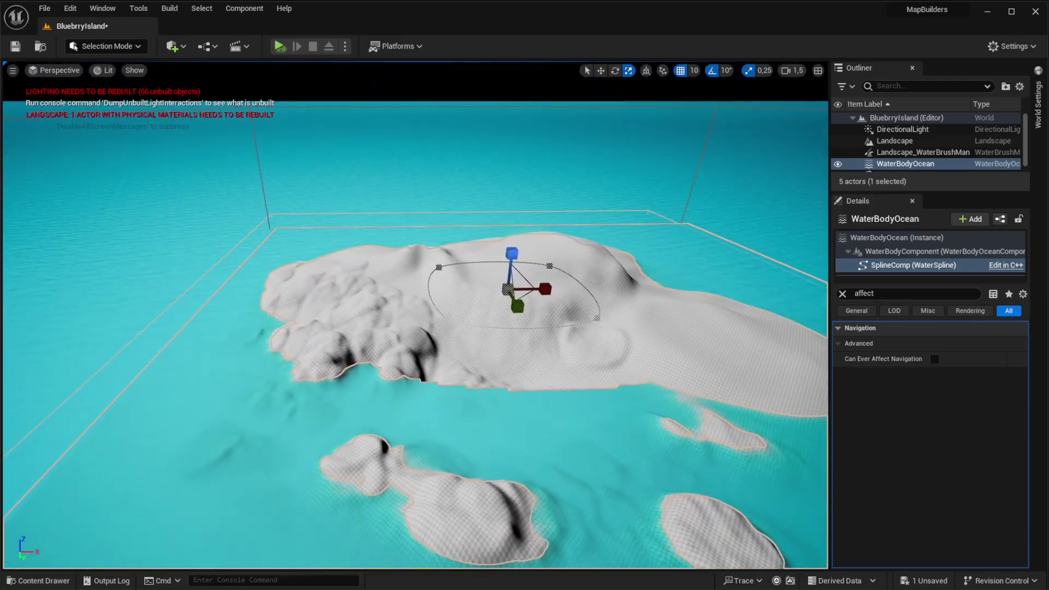
key("w")
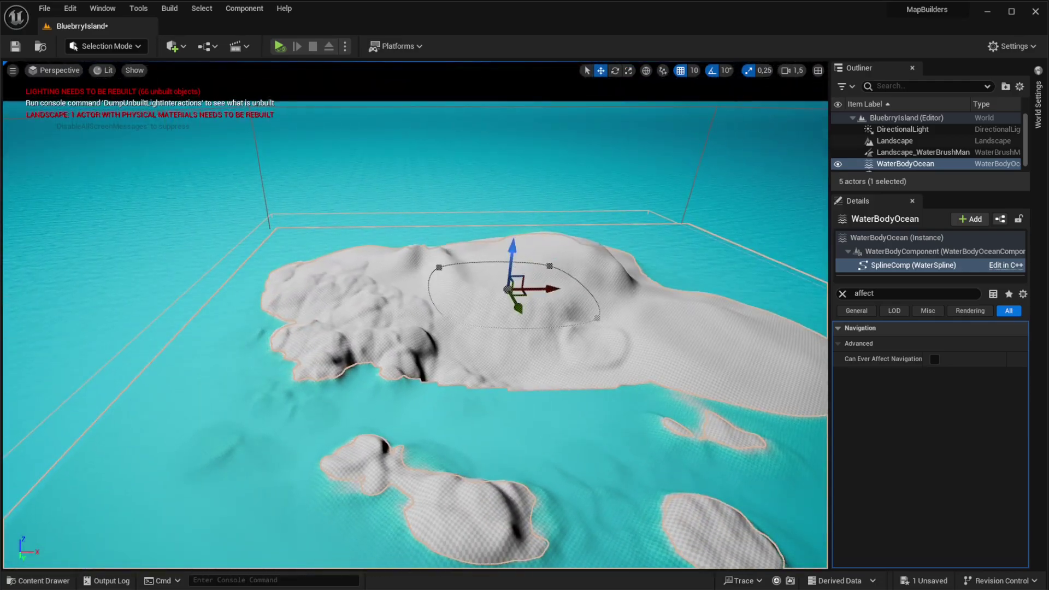
left_click_drag(512, 257, 512, 261)
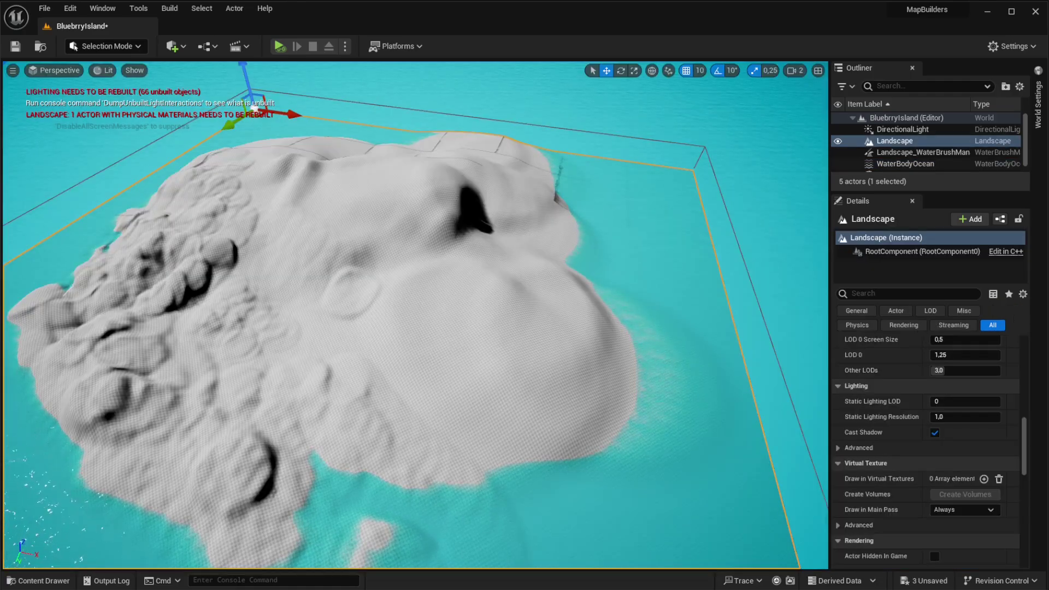
Switch to the SoStylized text note, highlight its Landscape Material line, and return to Unreal Editor
right_click_drag(416, 314, 825, 310)
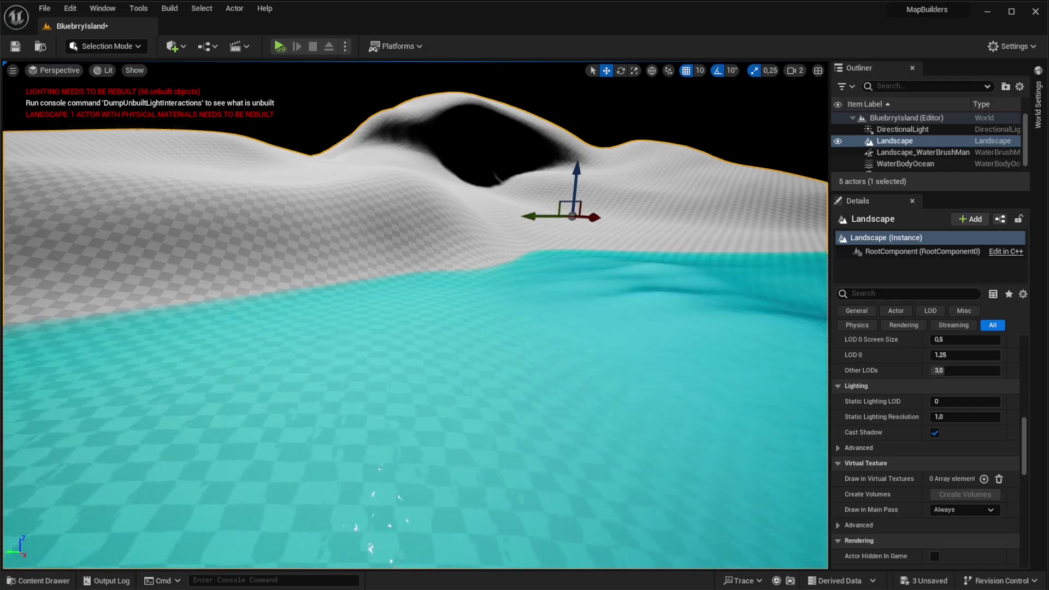
left_click_drag(1043, 421, 725, 50)
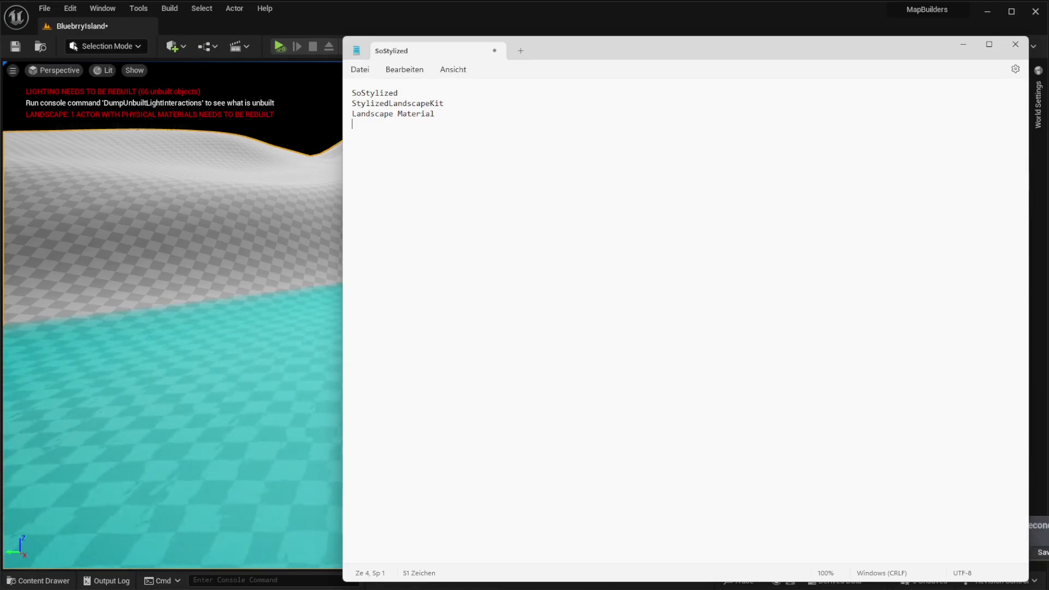
key("Left")
key("shift+Left")
key("shift+Left")
key("shift+Left")
key("shift+Left")
key("shift+Left")
key("shift+Left")
key("shift+Left")
key("shift+Left")
key("shift+Left")
key("shift+Left")
key("shift+Left")
key("shift+Left")
key("shift+Left")
key("shift+Left")
key("shift+Left")
key("shift+Left")
key("shift+Left")
key("shift+Left")
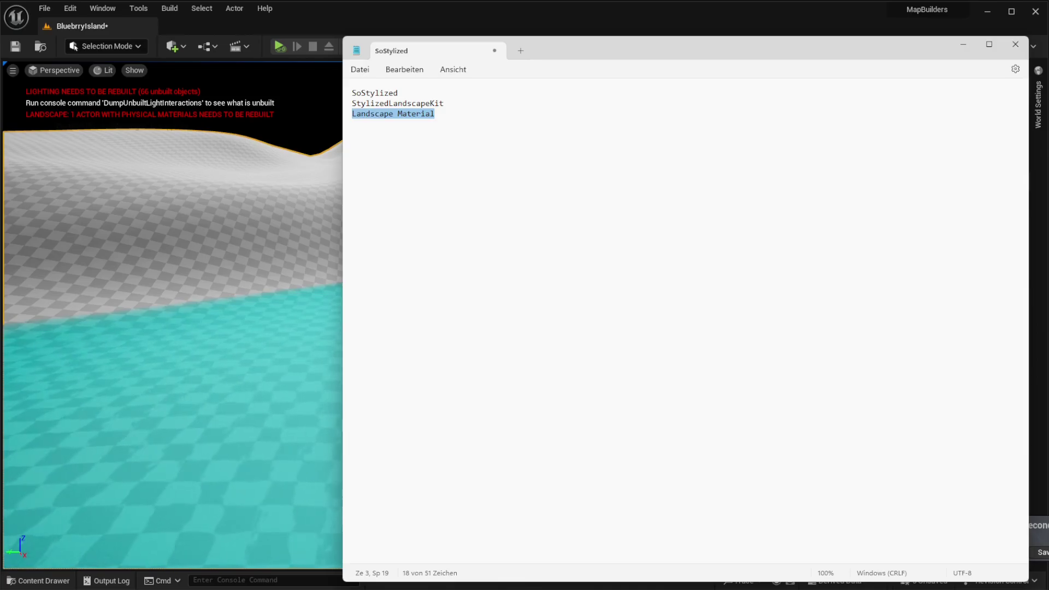
key("alt+Tab")
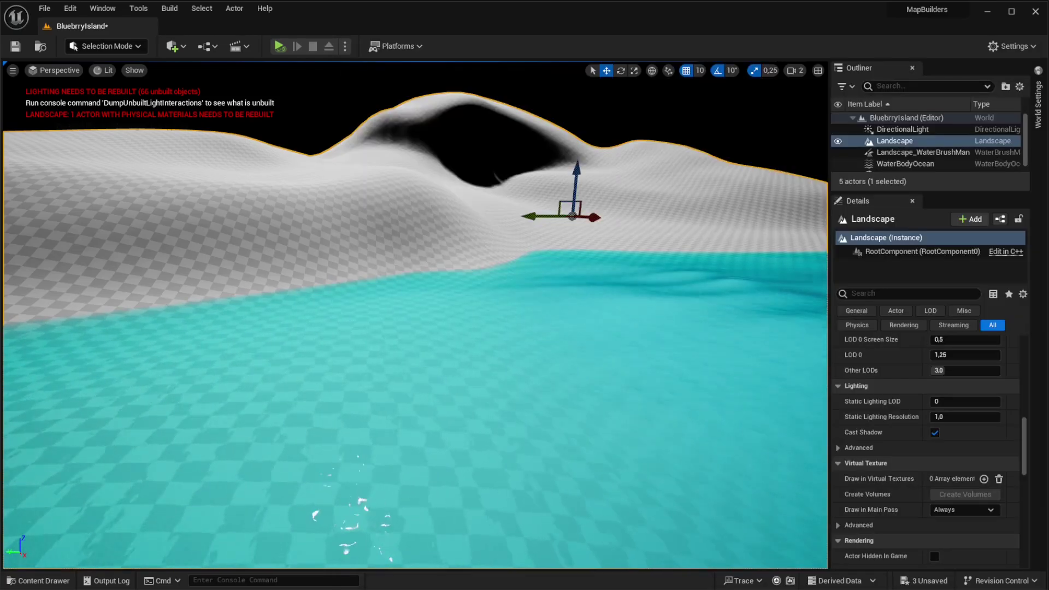
In File Explorer, copy the desktop folders SoStylized, Asian_Village, Materials and StylizedLandscapeKit into the MapBuilders project's Content folder
left_click_drag(0, 295, 79, 295)
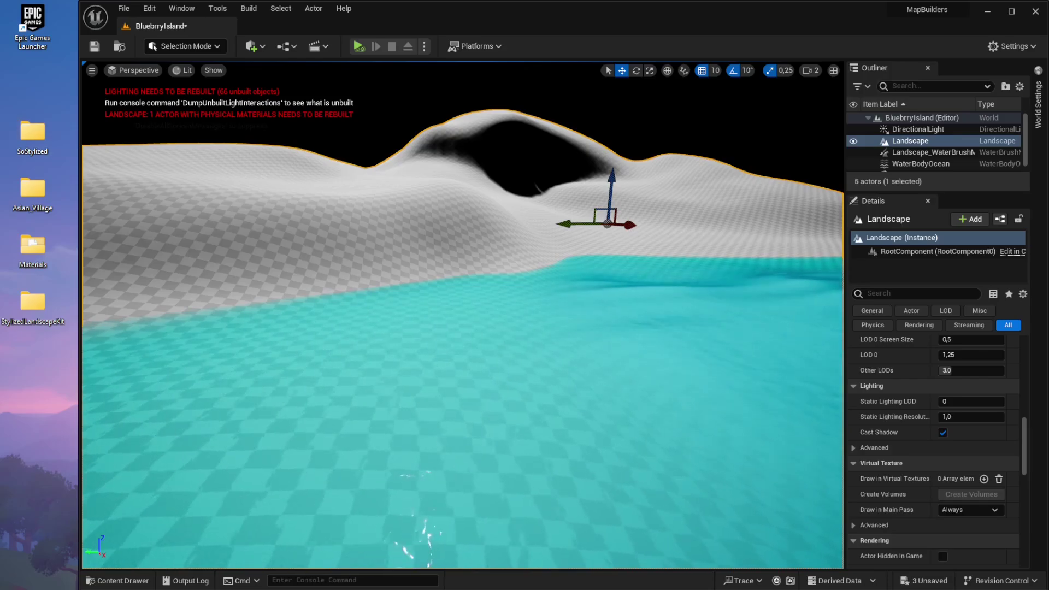
left_click_drag(1048, 339, 435, 146)
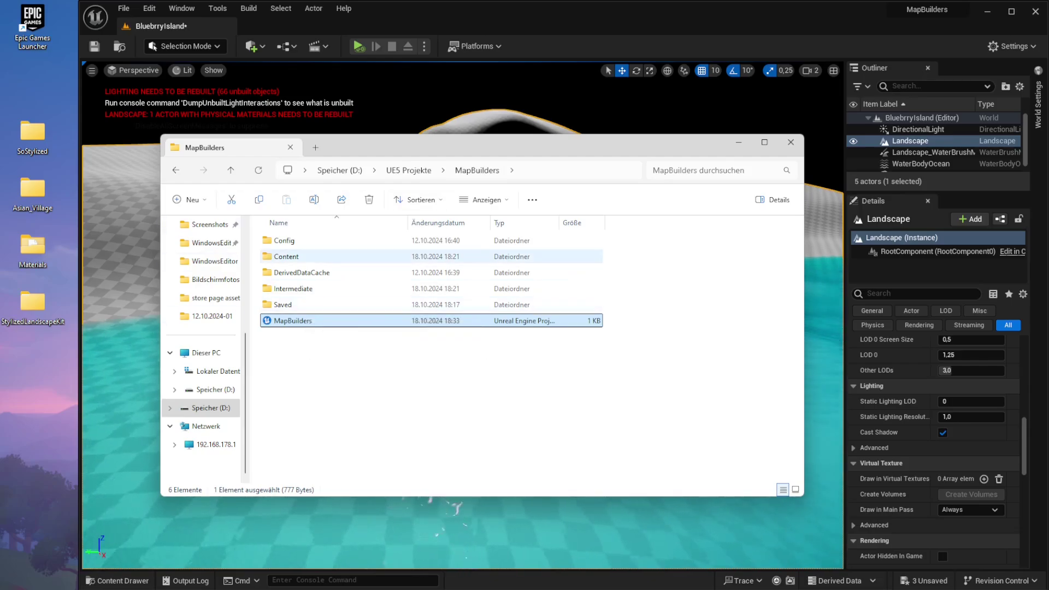
double_click(281, 256)
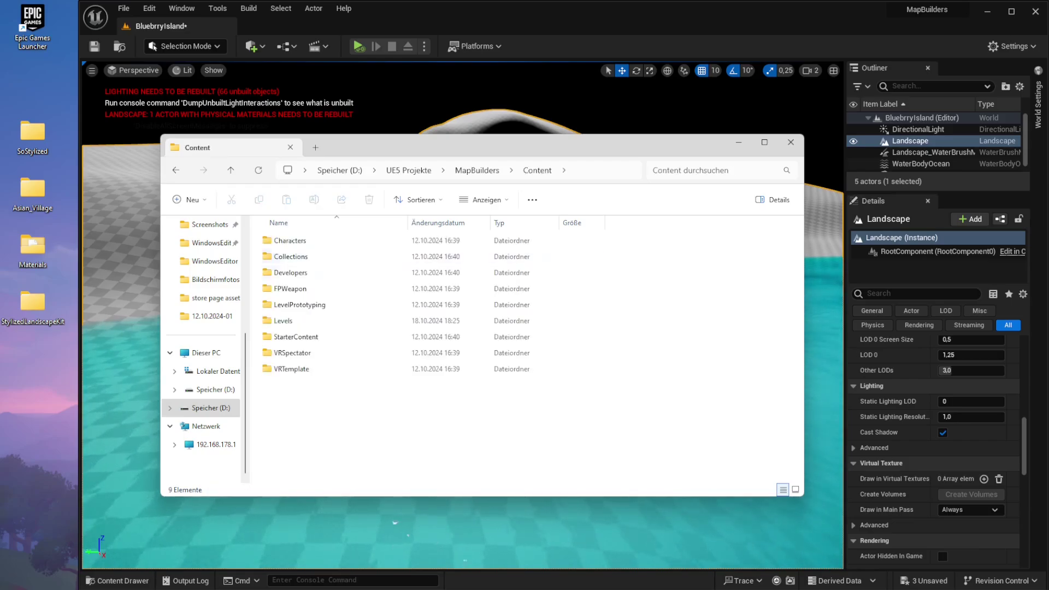
left_click_drag(49, 361, 405, 422)
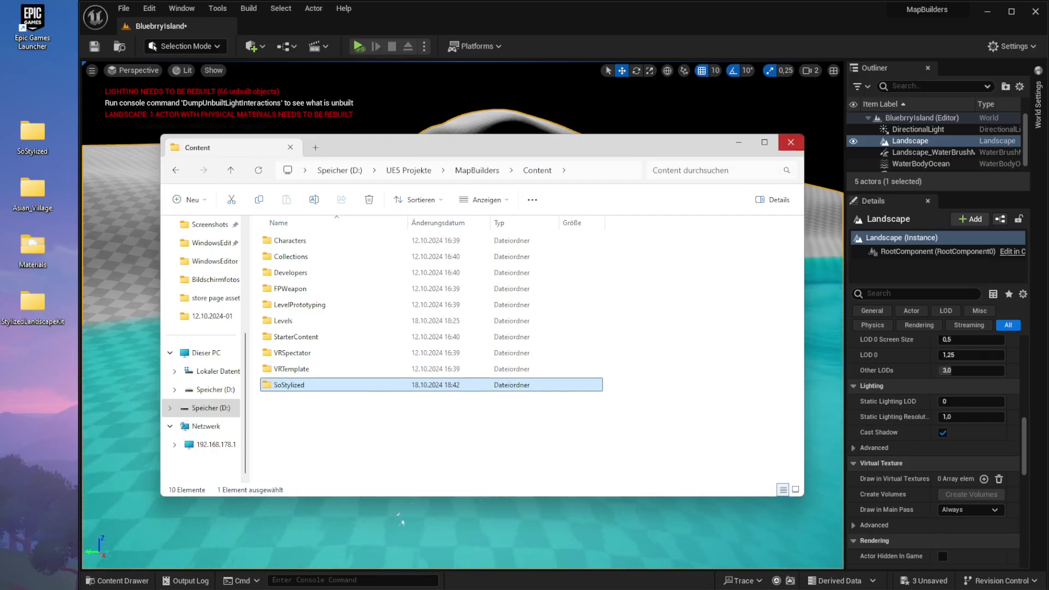
left_click(790, 142)
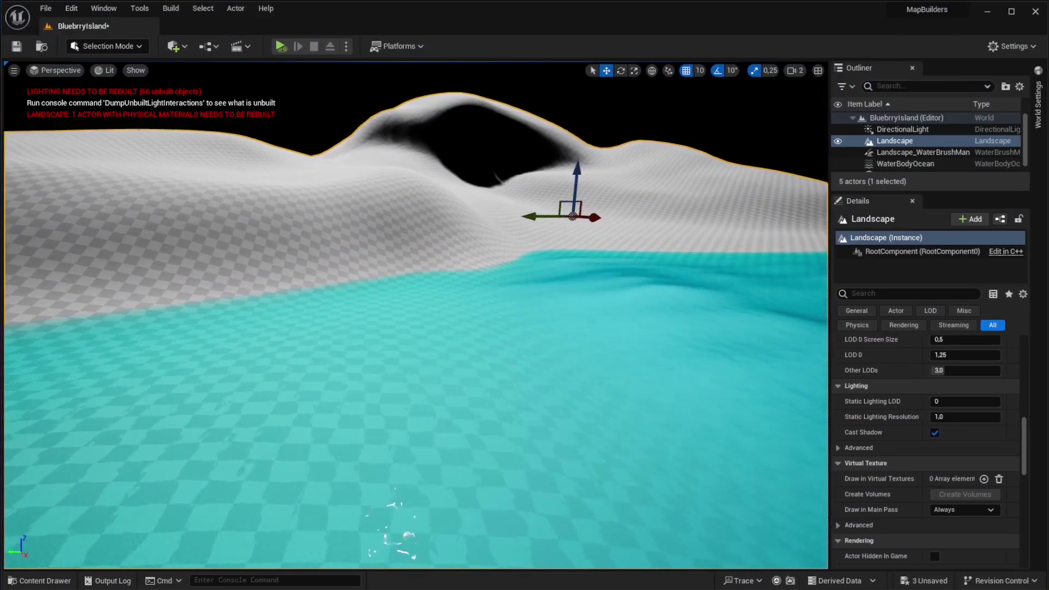
Check the project's top-level Content folder for the newly copied asset folders
left_click(40, 581)
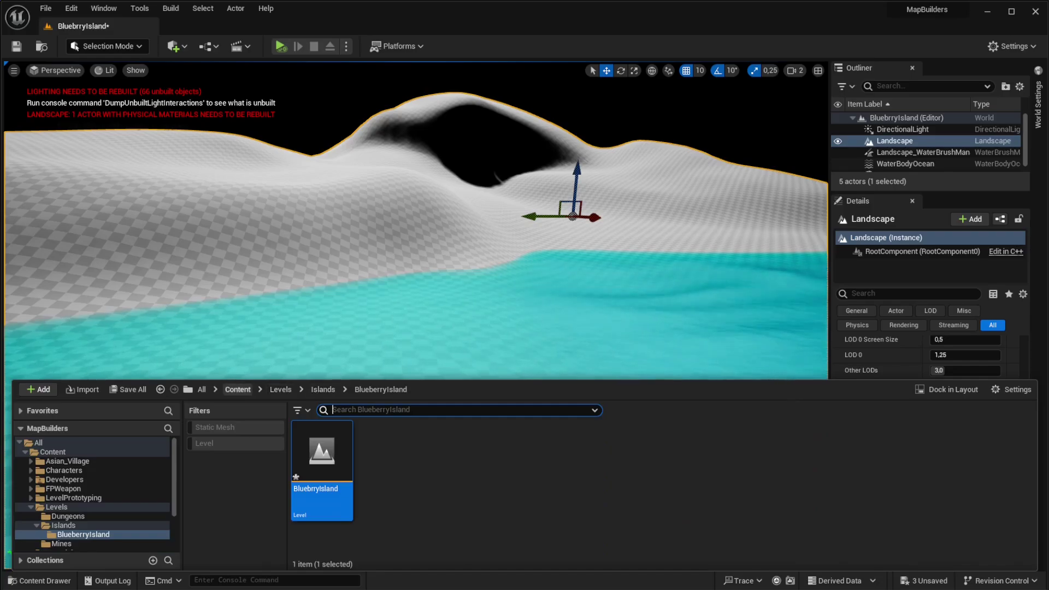
left_click(238, 389)
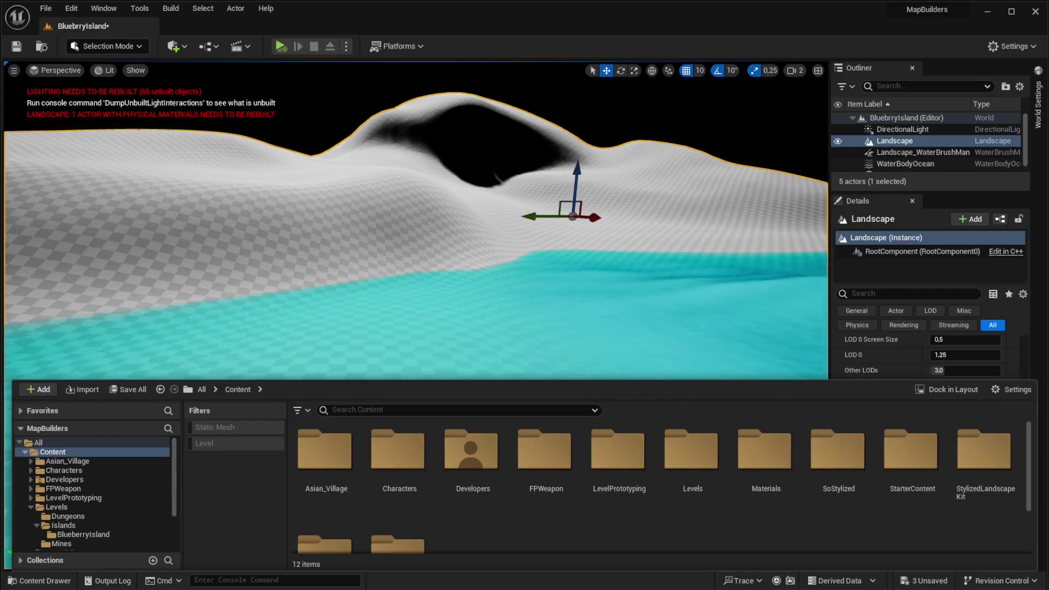
key("ctrl+space")
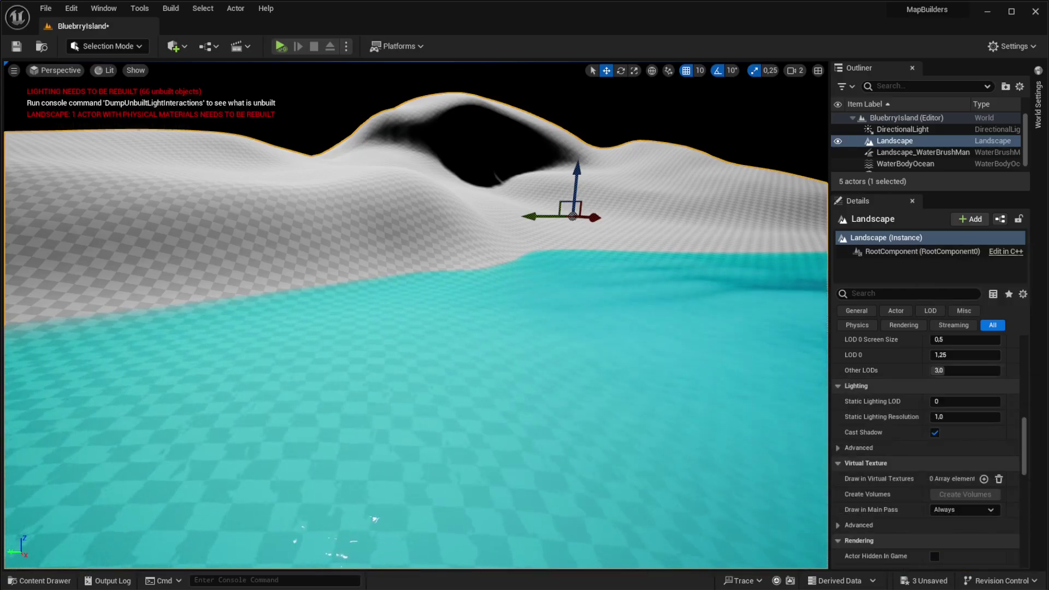
Look through the Landscape's properties, including the advanced settings, for the Landscape Material slot
scroll(926, 448, "down", 3)
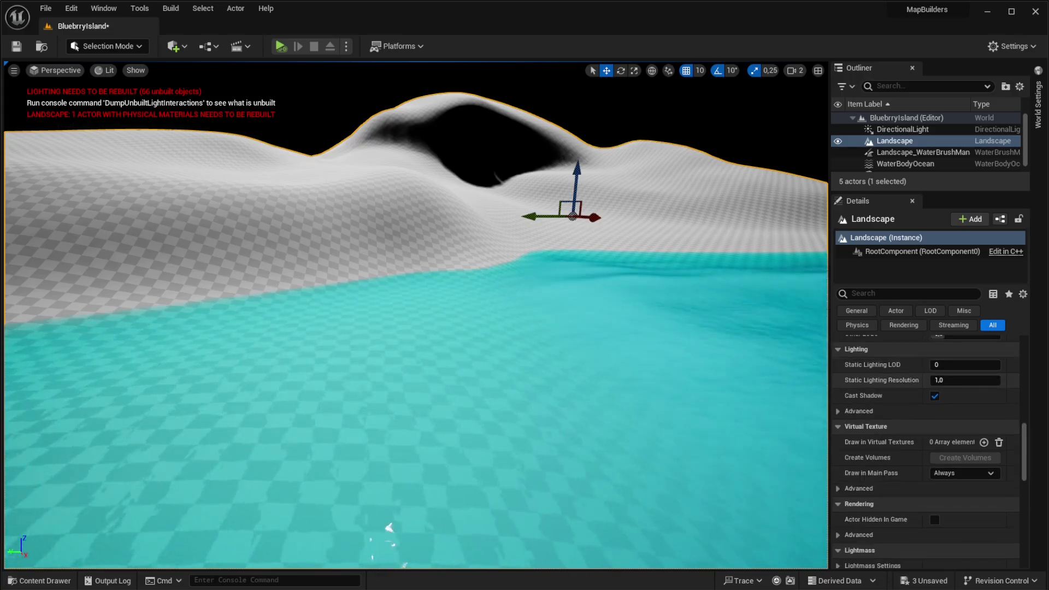
scroll(926, 448, "down", 2)
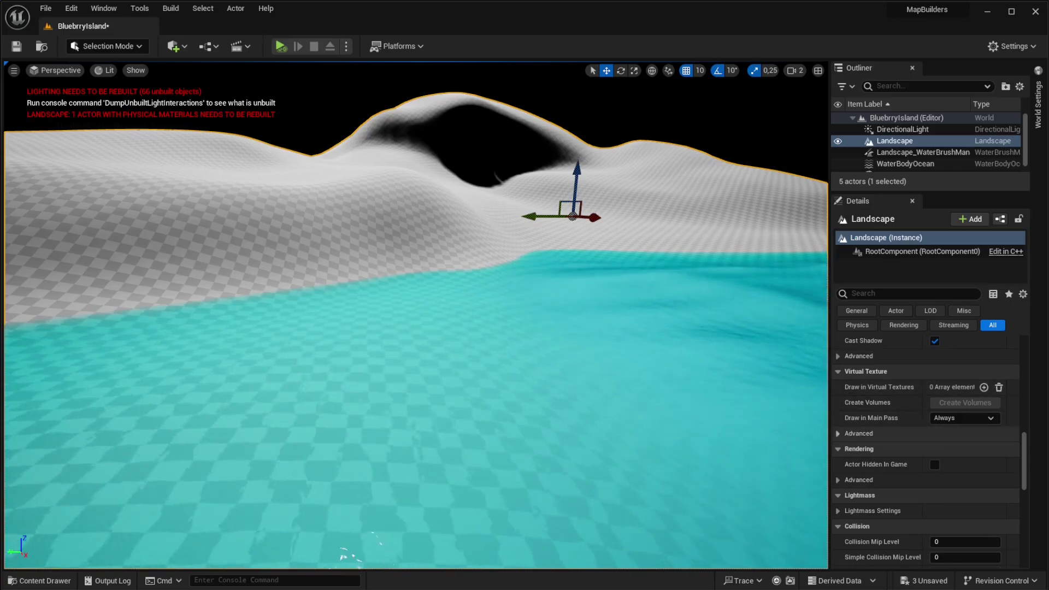
left_click(858, 433)
scroll(923, 437, "down", 4)
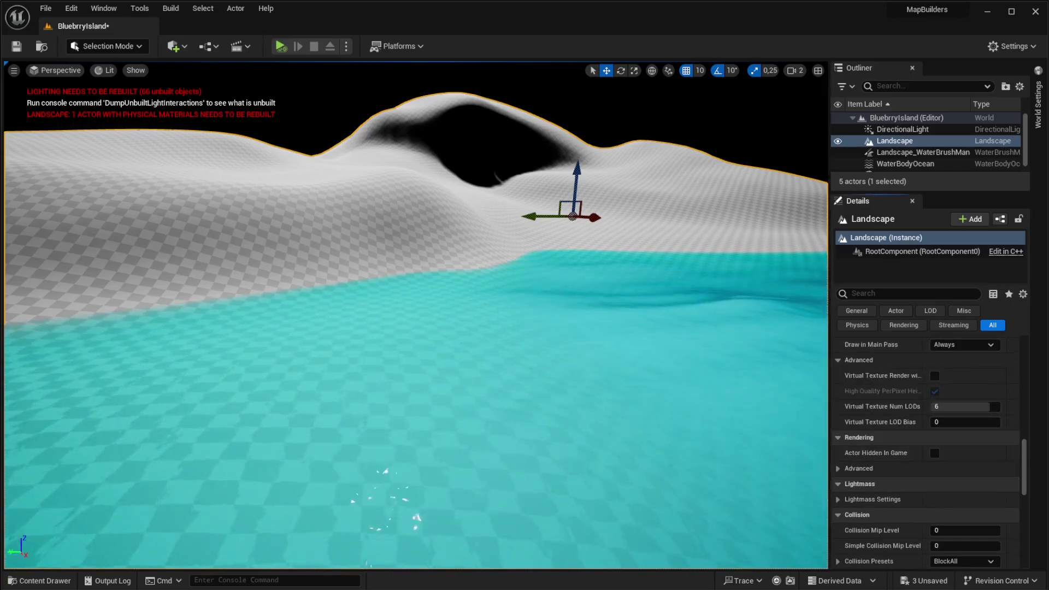
left_click(859, 468)
scroll(859, 468, "down", 5)
scroll(929, 448, "down", 10)
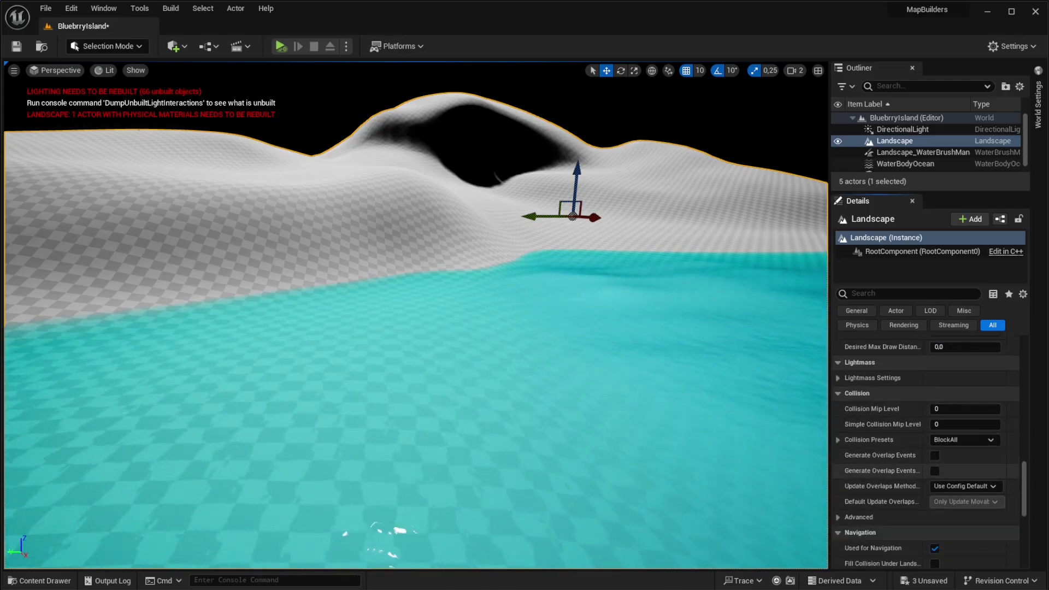
scroll(929, 448, "up", 18)
scroll(929, 448, "down", 10)
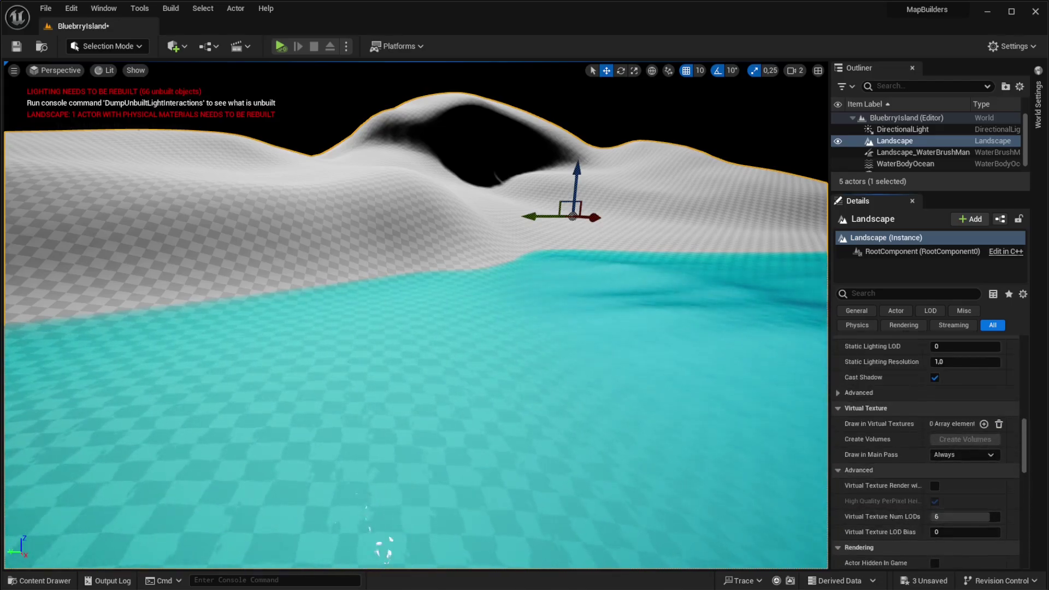
scroll(929, 448, "up", 8)
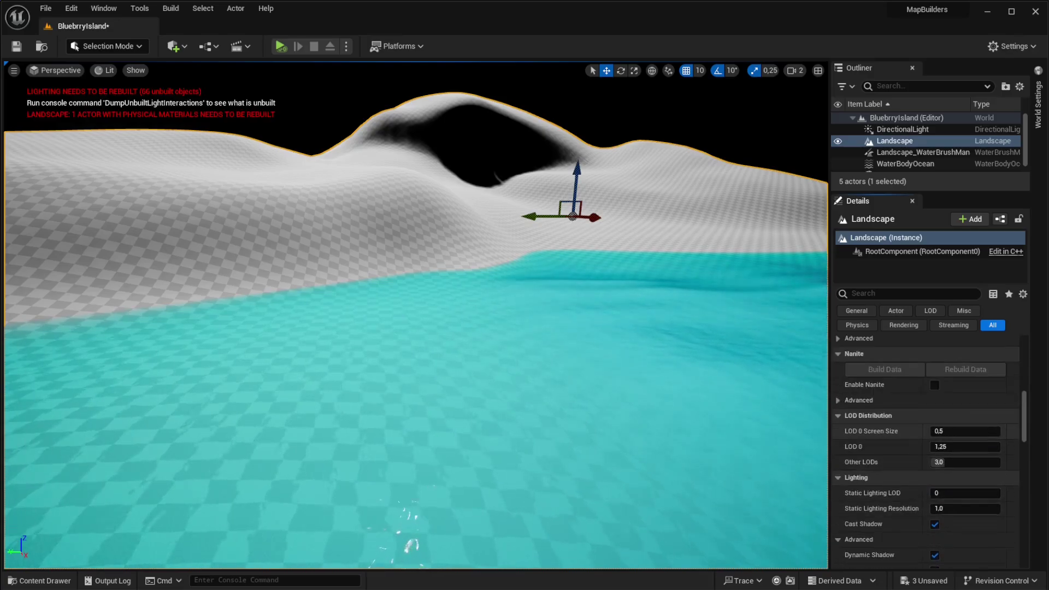
scroll(929, 448, "up", 6)
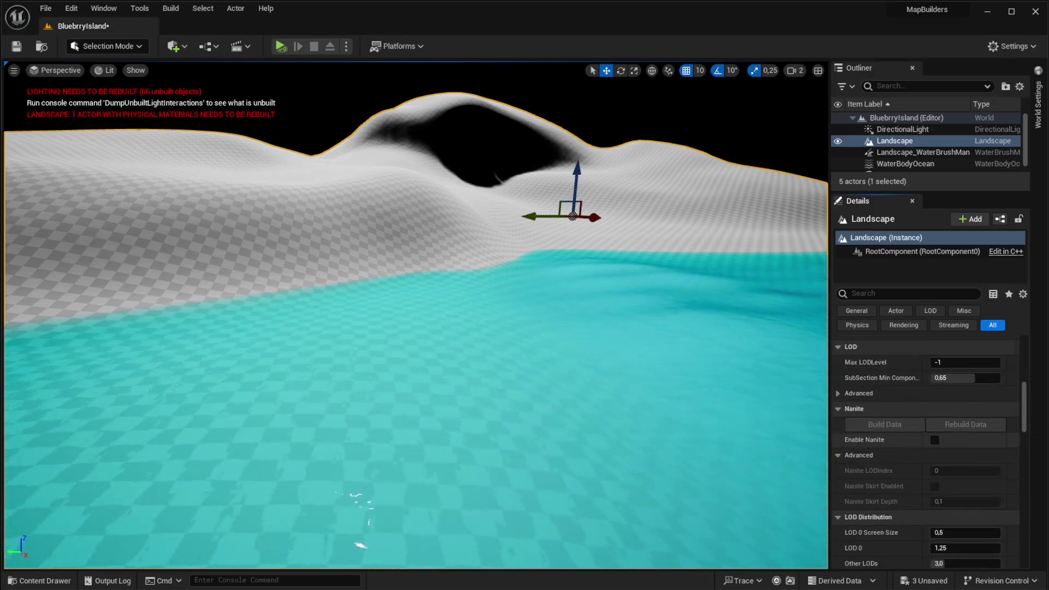
scroll(928, 448, "up", 5)
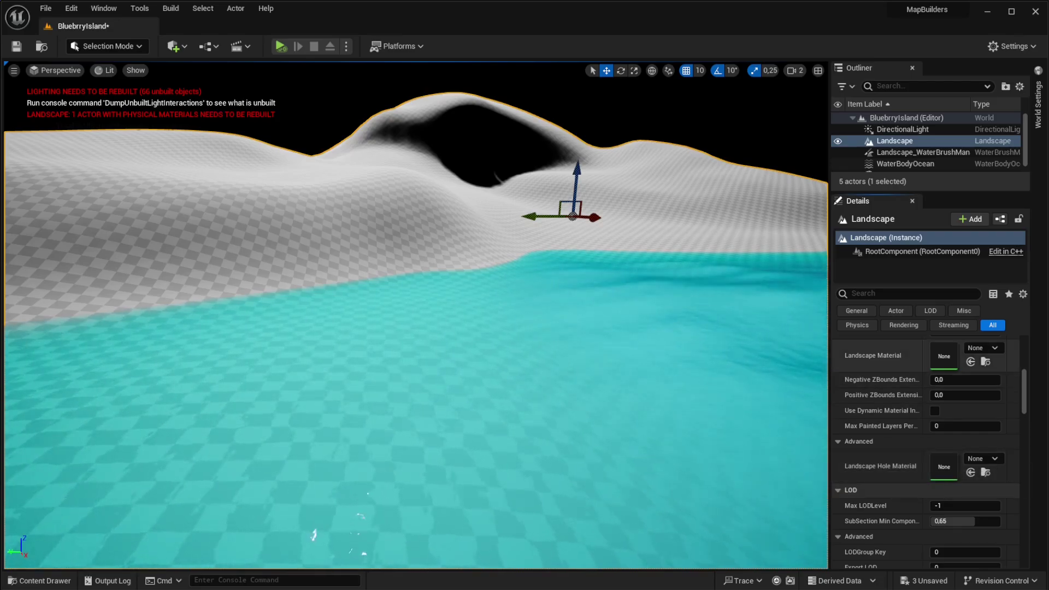
scroll(927, 454, "up", 2)
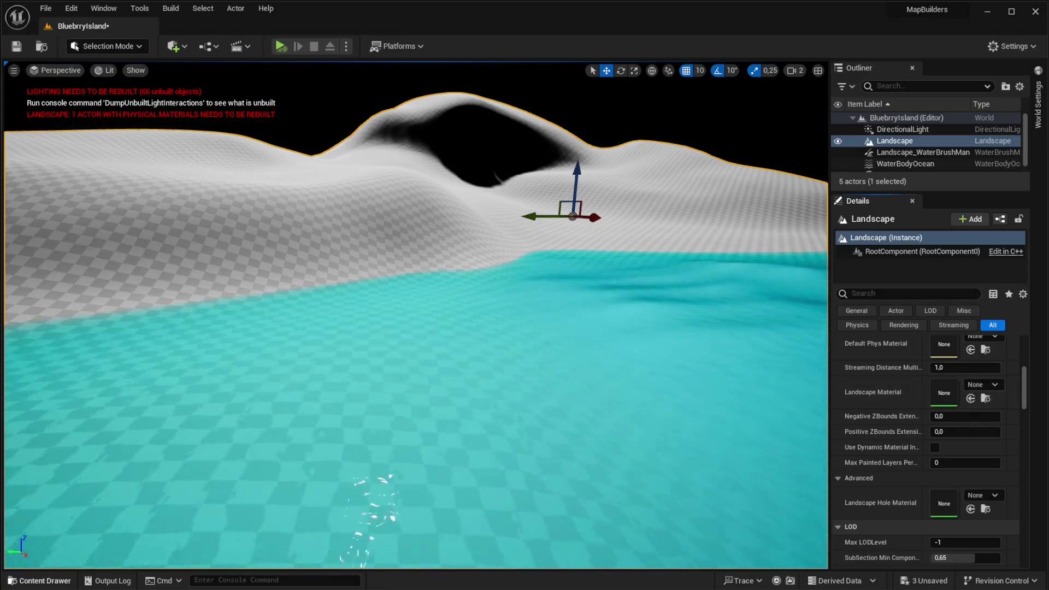
Assign StylizedLandscapeAutoMaterial_MAT_Inst from the Materials folder as the Landscape Material
left_click(49, 580)
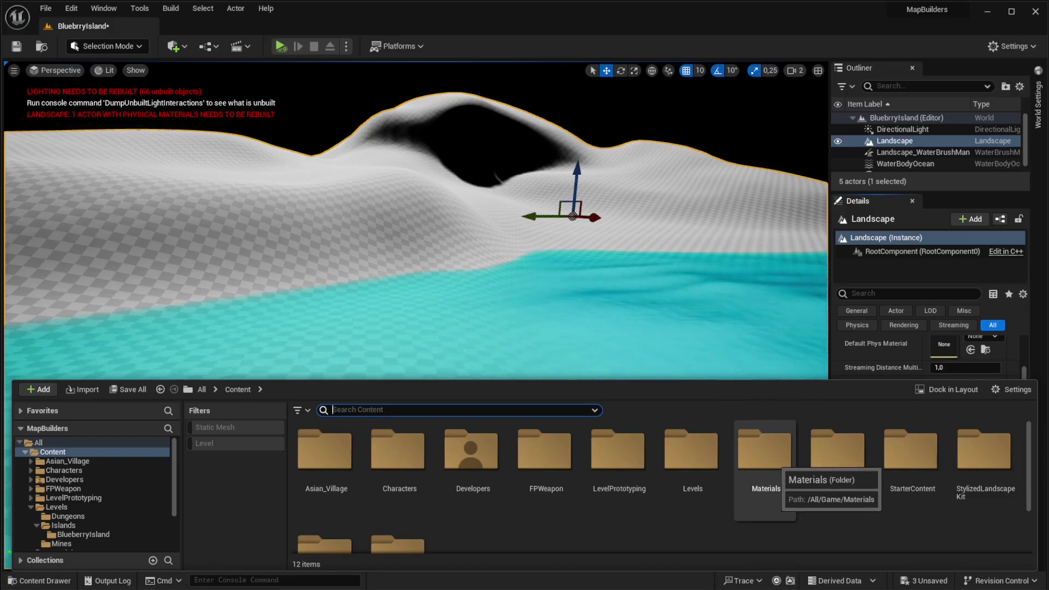
double_click(764, 451)
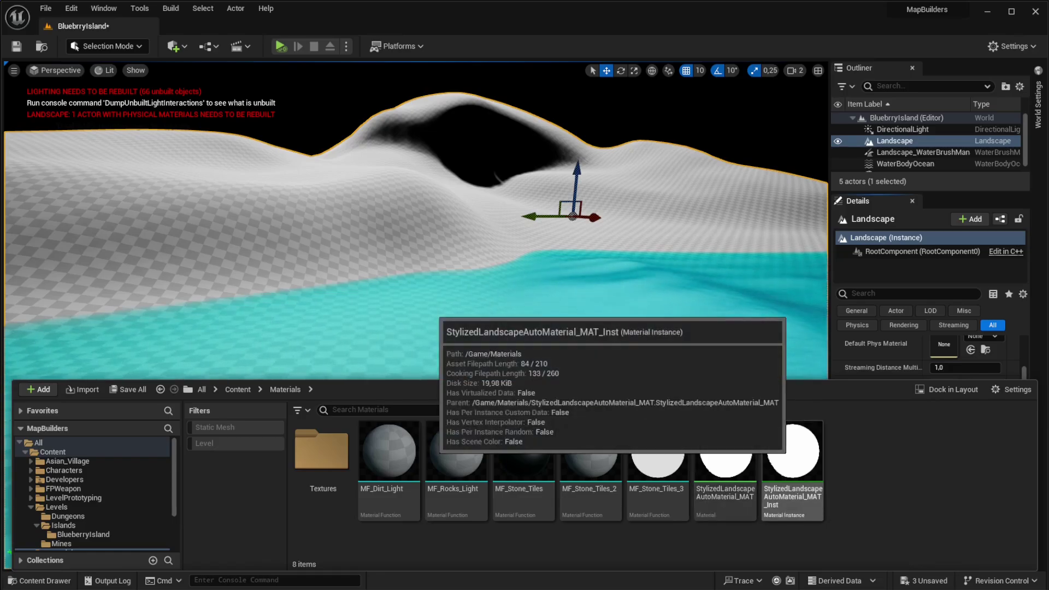
left_click_drag(792, 492, 923, 390)
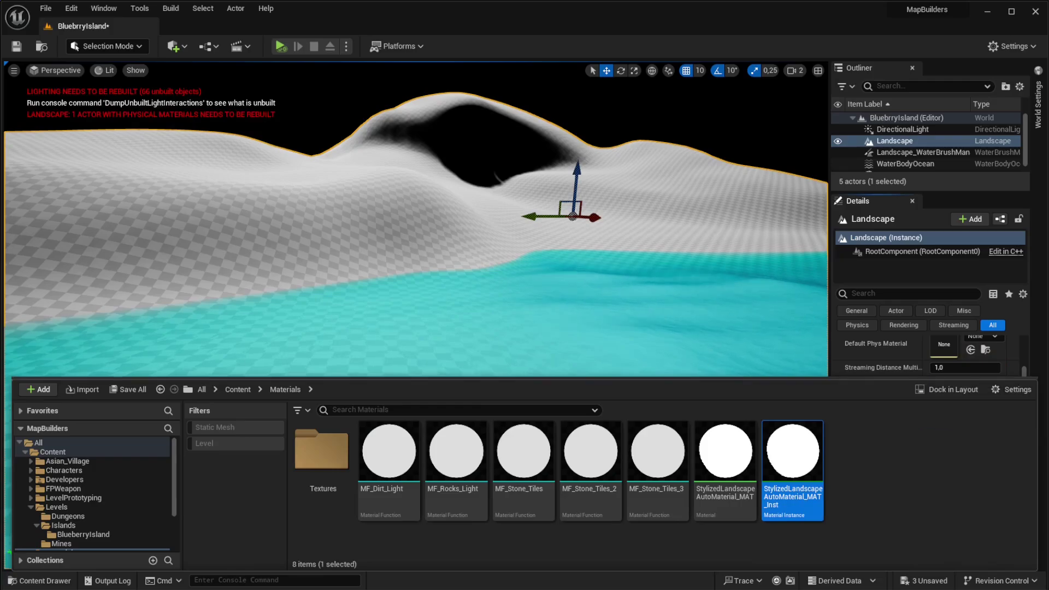
left_click_drag(420, 382, 419, 451)
left_click_drag(792, 525, 933, 395)
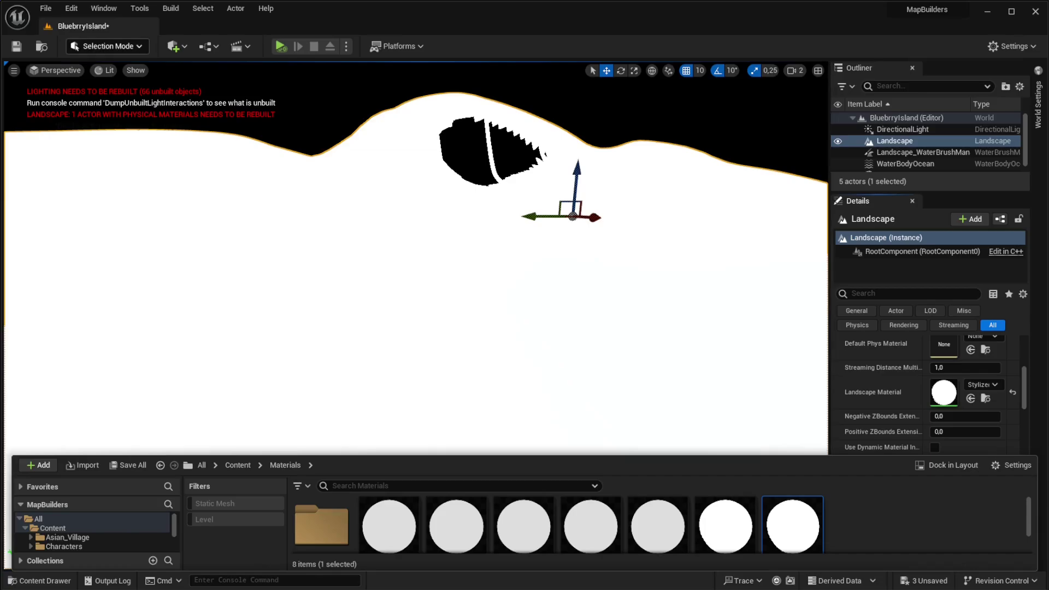
In Landscape Mode's paint tools, create a weight-blended layer info for the Generated layer, saved in BluebrryIsland_sharedassets
left_click(107, 46)
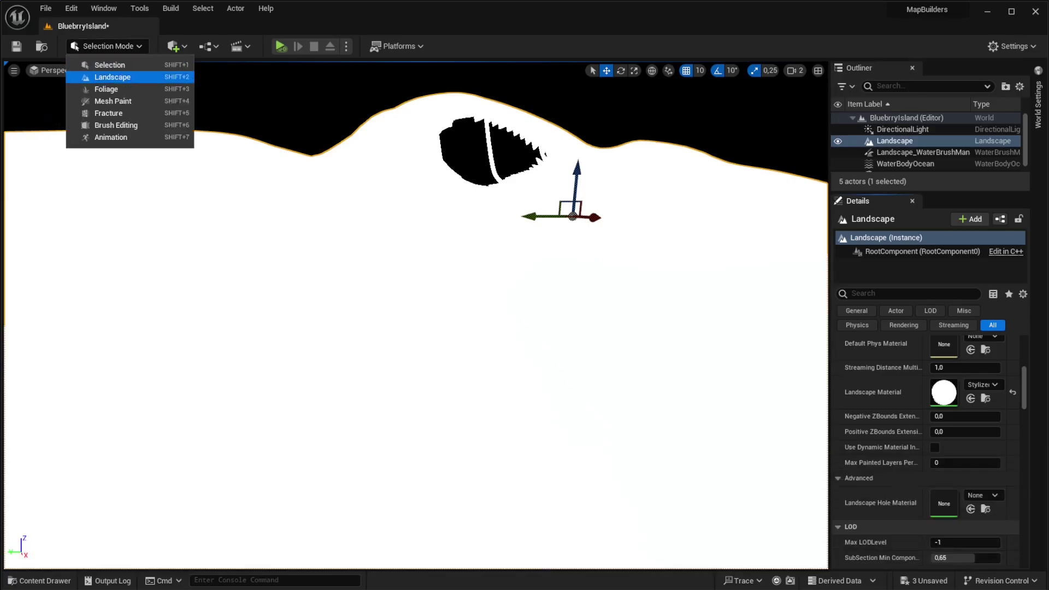
left_click(112, 77)
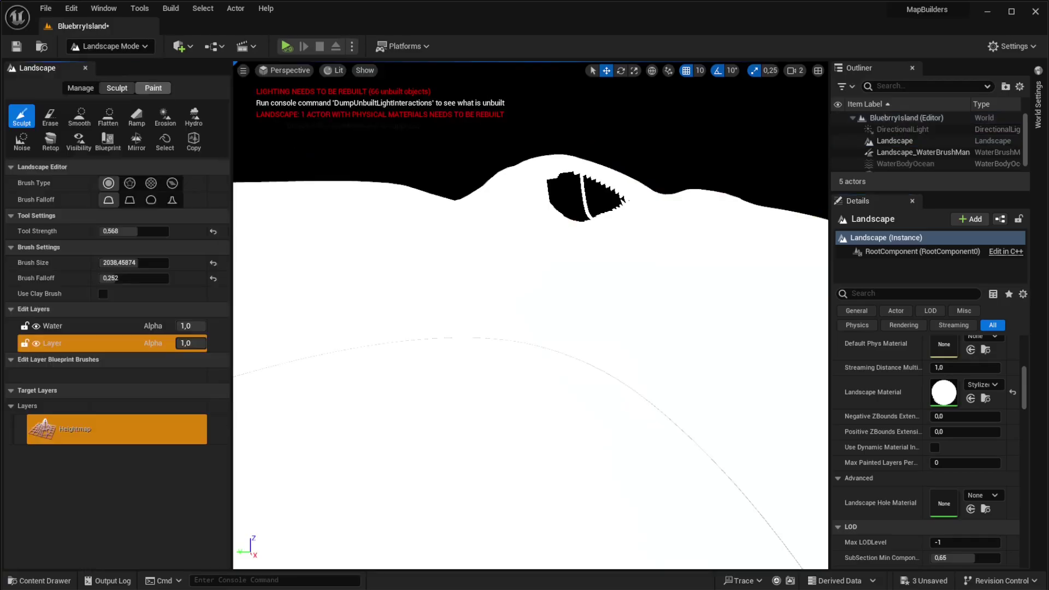
left_click(153, 88)
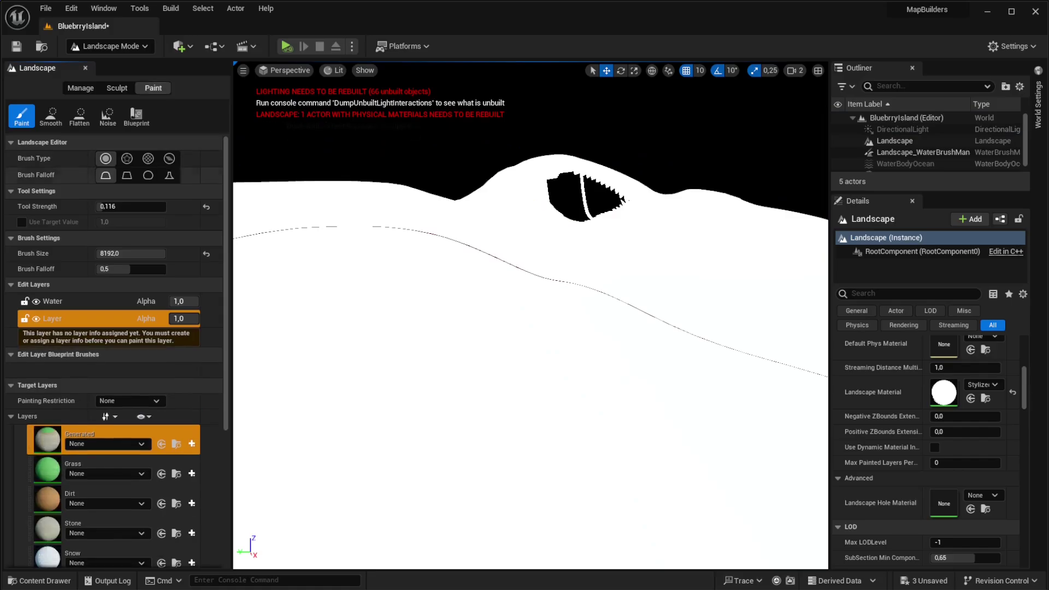
scroll(115, 356, "down", 3)
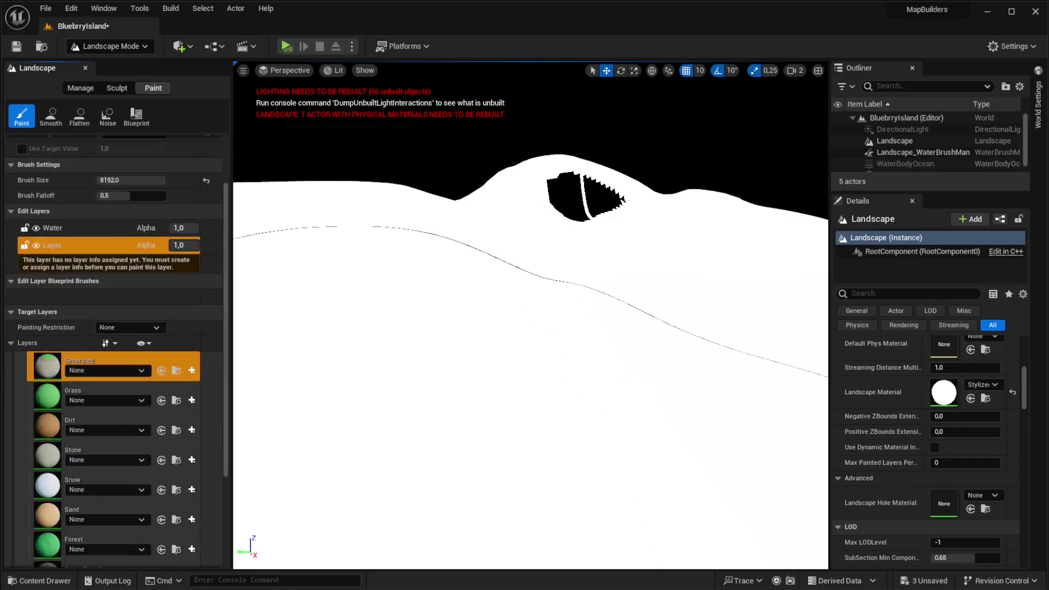
scroll(191, 371, "down", 1)
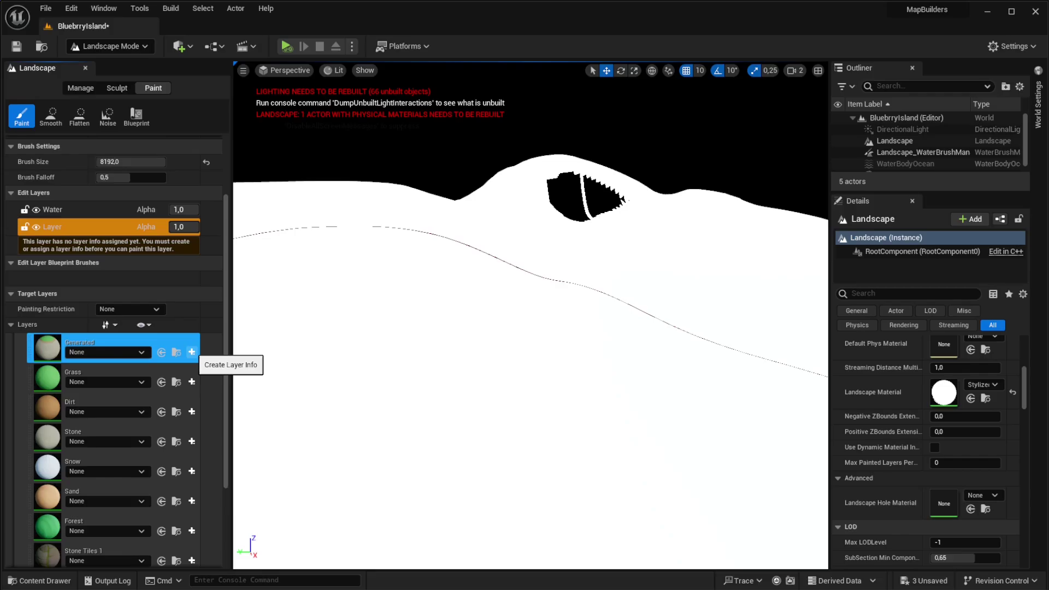
left_click(191, 352)
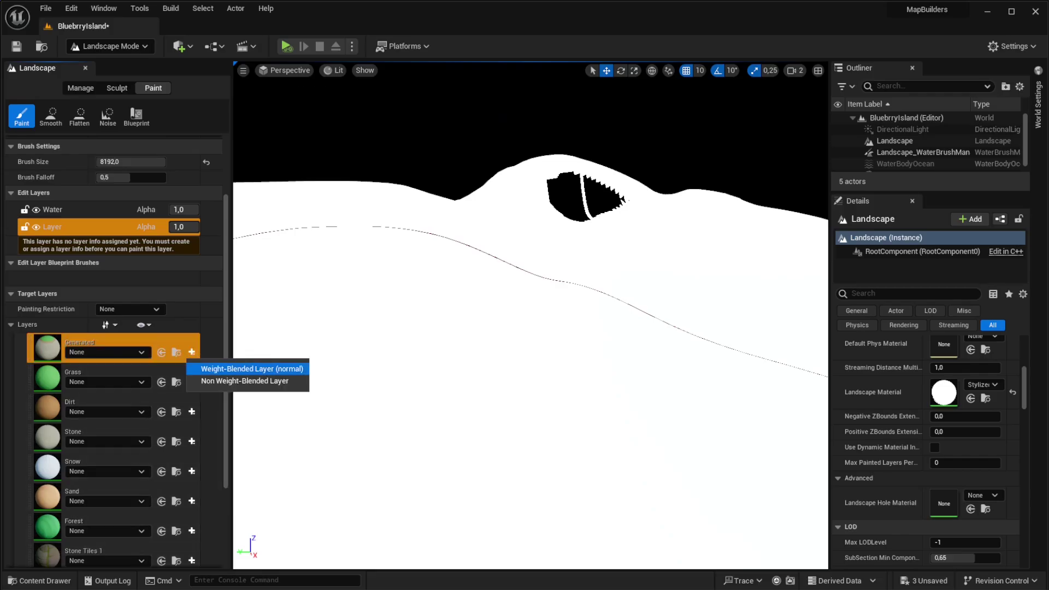
left_click(251, 369)
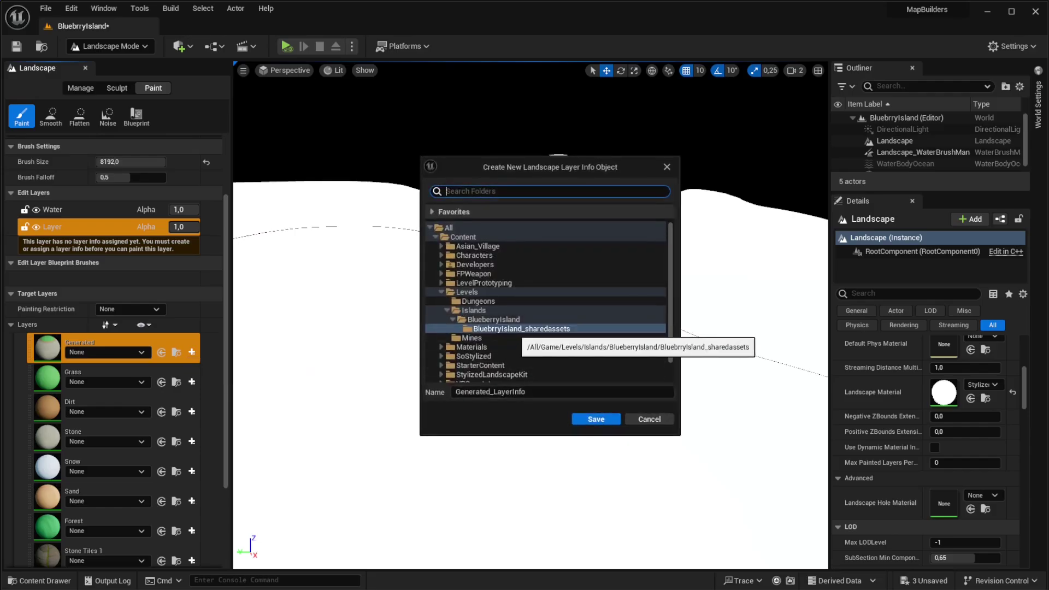
left_click(596, 419)
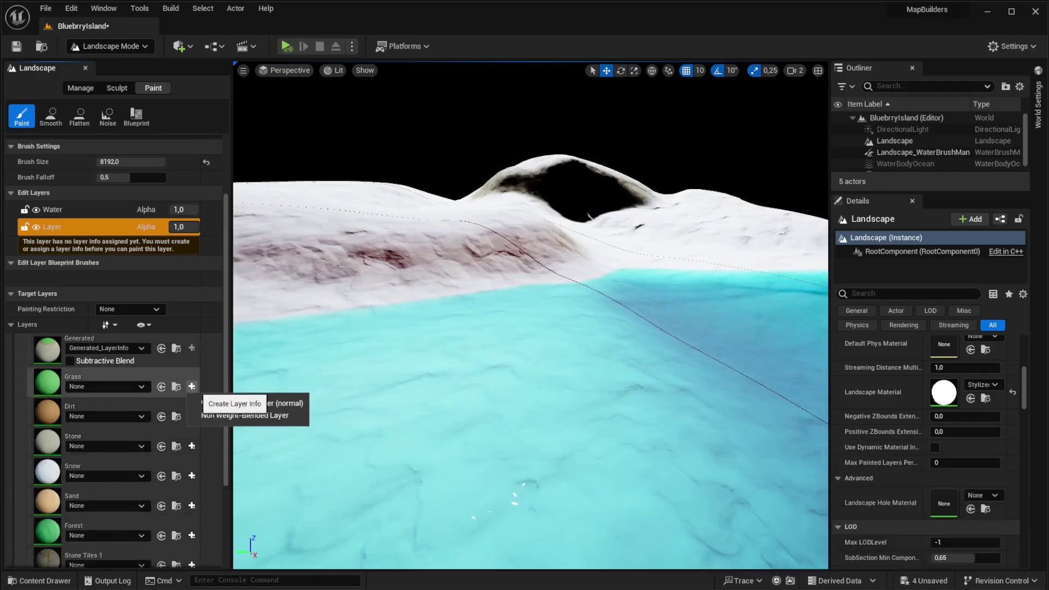
Create weight-blended layer infos for Grass, Dirt and all remaining paint layers through Stone Tiles 3, saved in BluebrryIsland_sharedassets
left_click(192, 387)
left_click(241, 401)
left_click(595, 418)
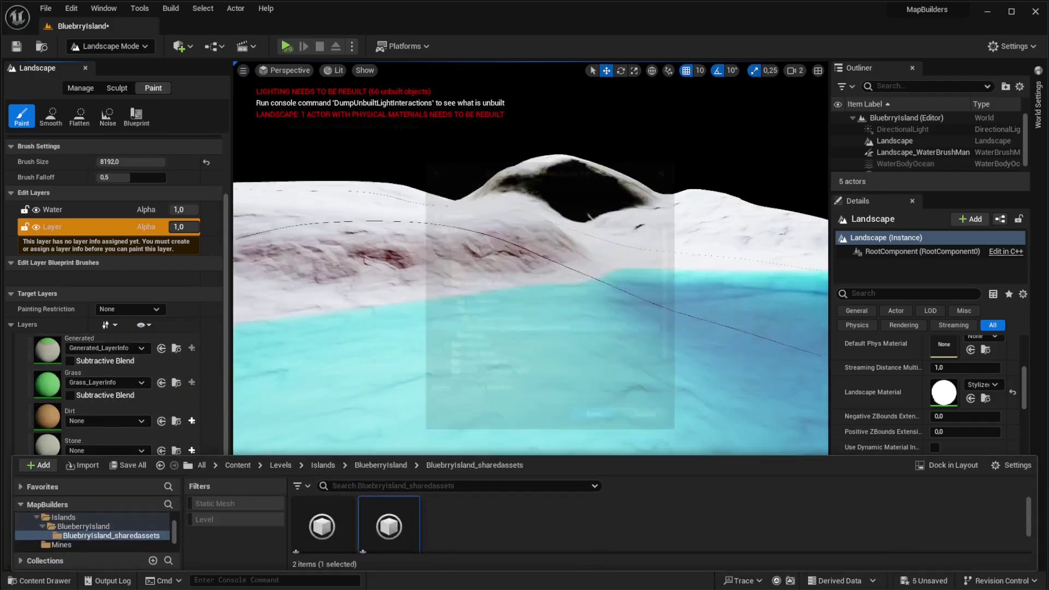
left_click(191, 421)
left_click(241, 437)
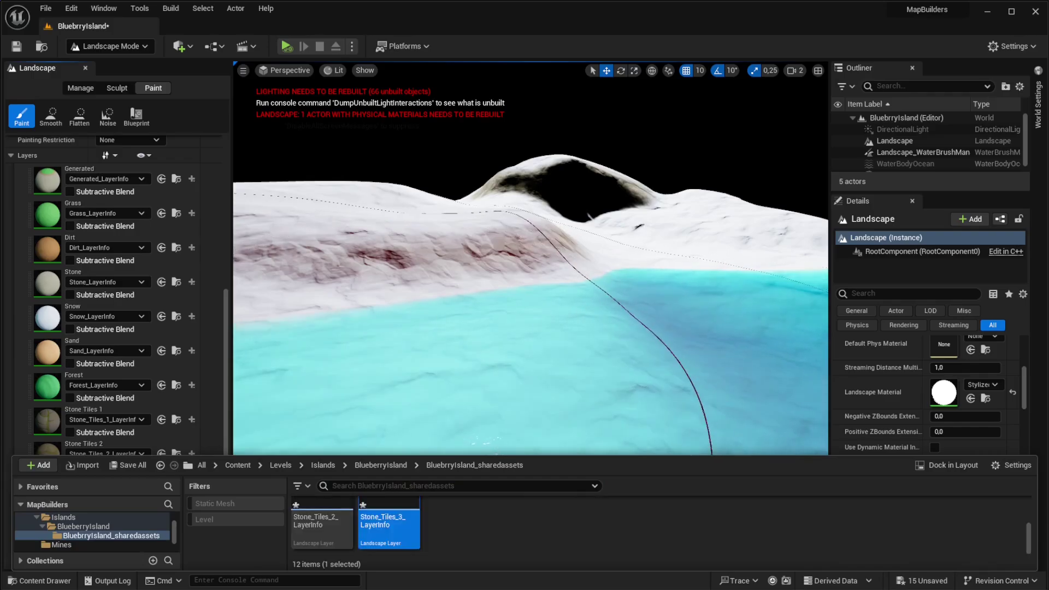
Make the base edit layer named Layer active for painting and lock the Water edit layer
key("ctrl+space")
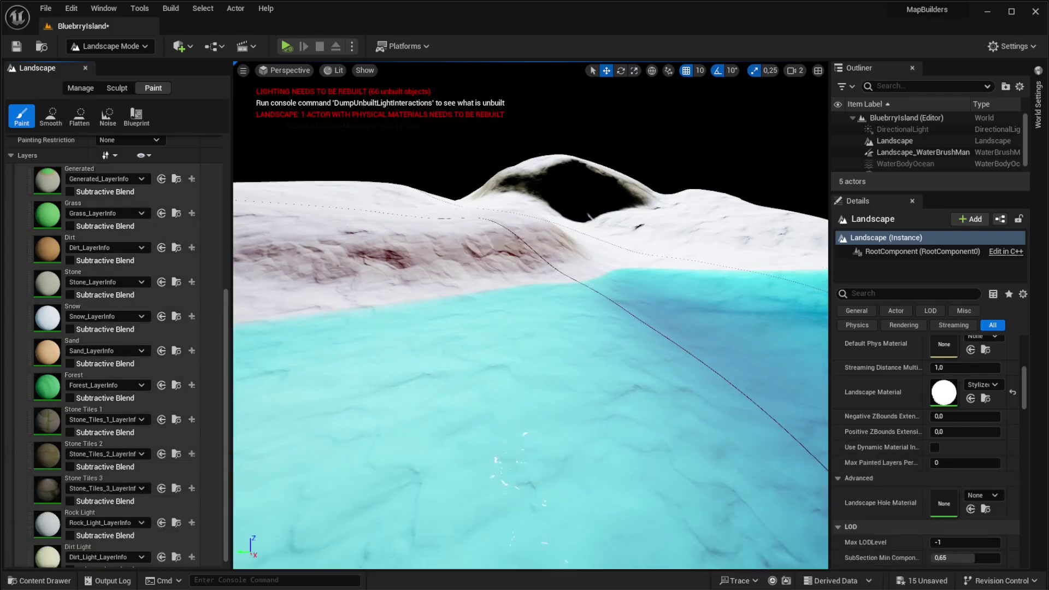
scroll(120, 516, "up", 1)
scroll(110, 513, "up", 8)
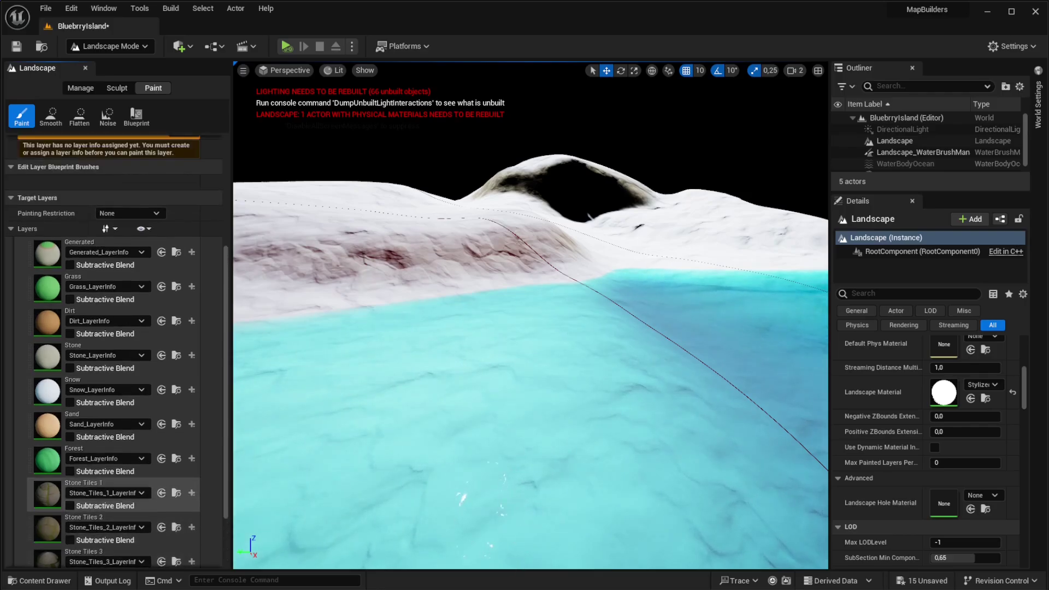
scroll(112, 519, "up", 1)
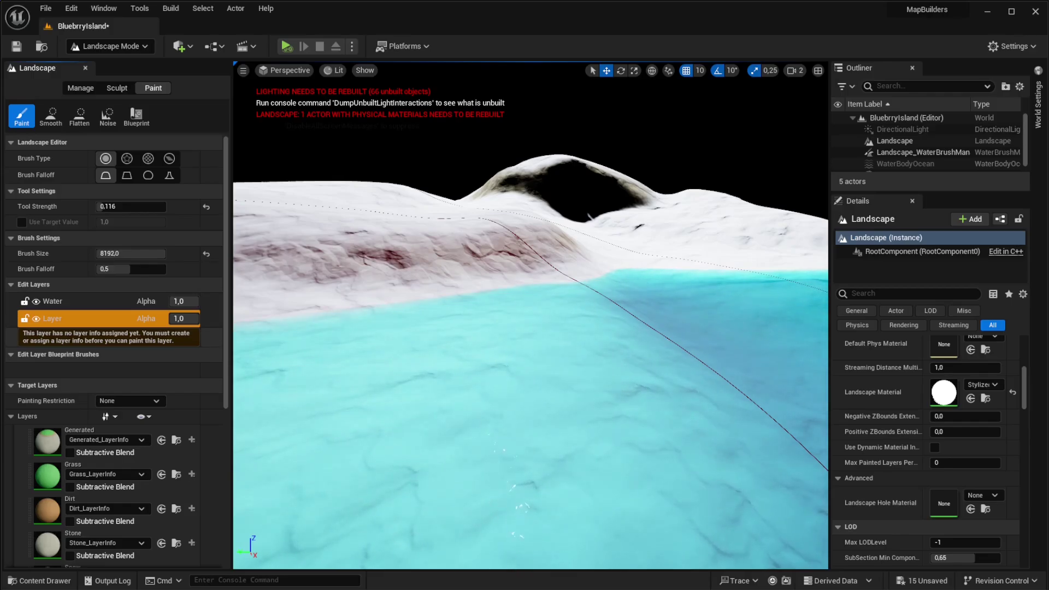
left_click(82, 318)
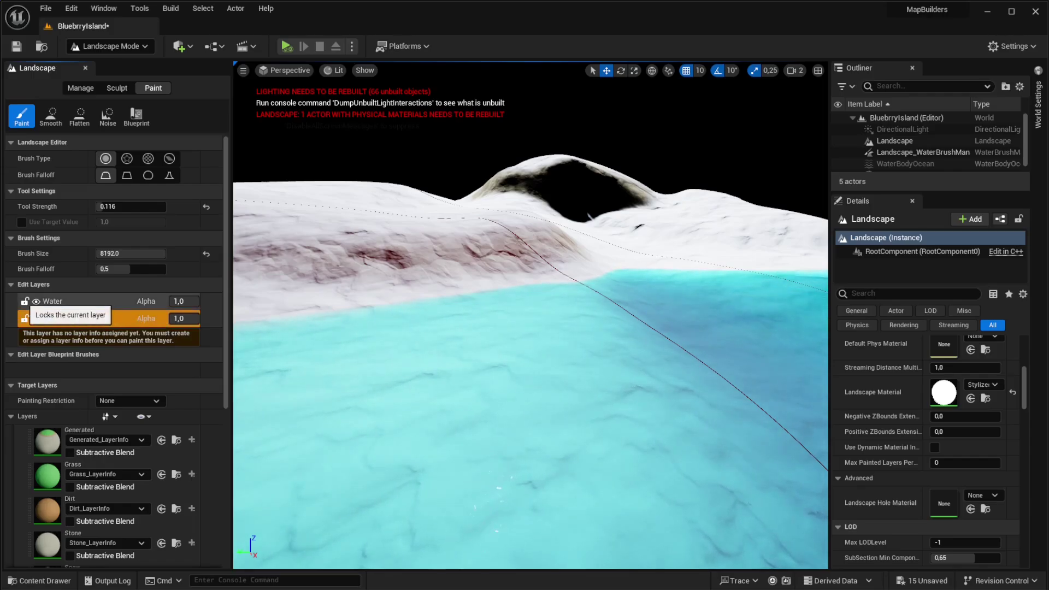
left_click(25, 301)
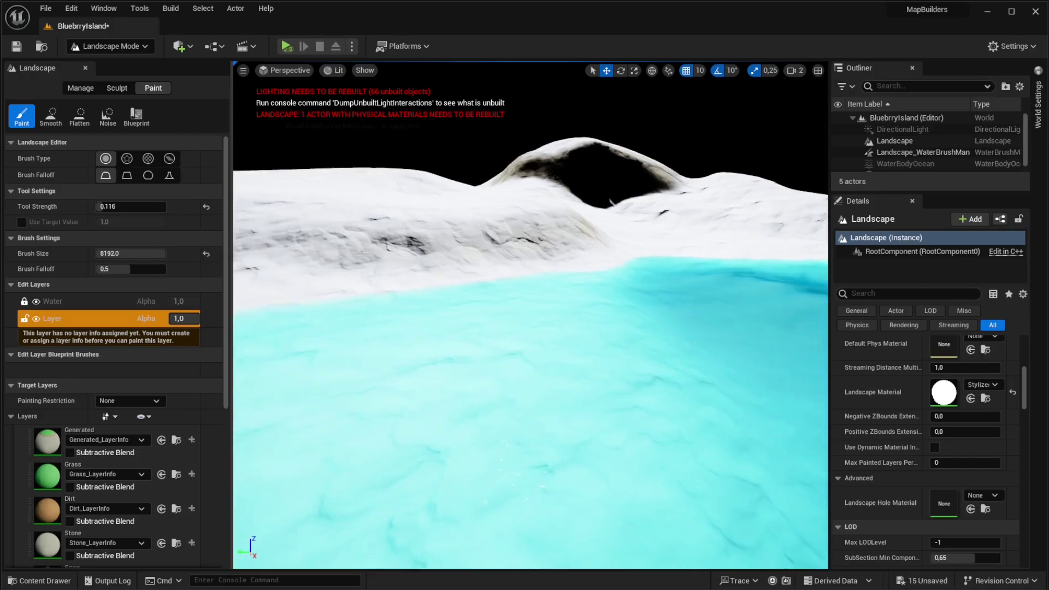
Select the Generated paint layer with a tool strength of 1.0
right_click_drag(531, 314, 453, 402)
key("w")
left_click(107, 430)
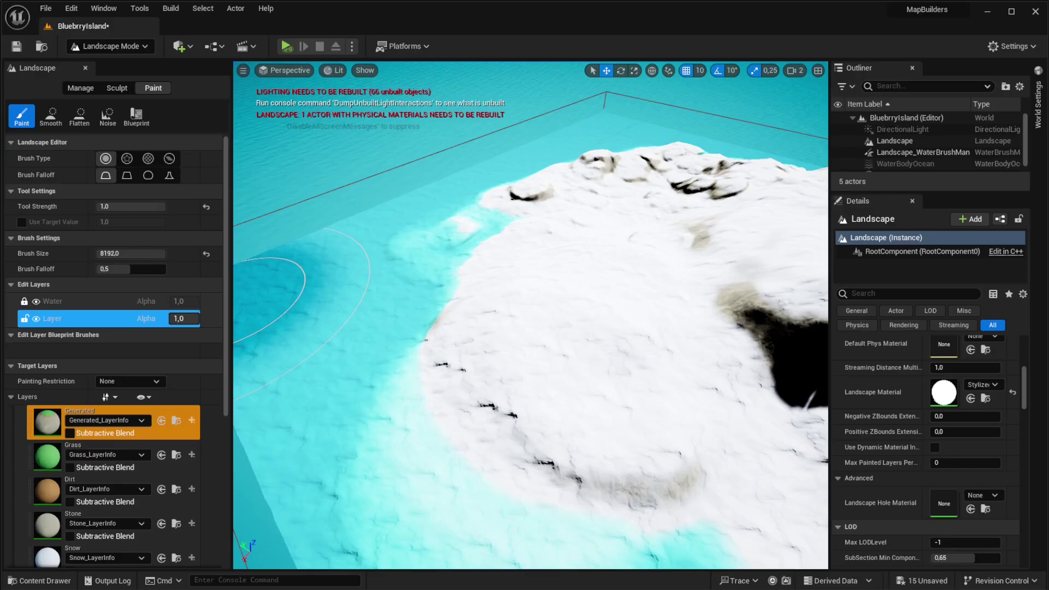
scroll(110, 470, "down", 2)
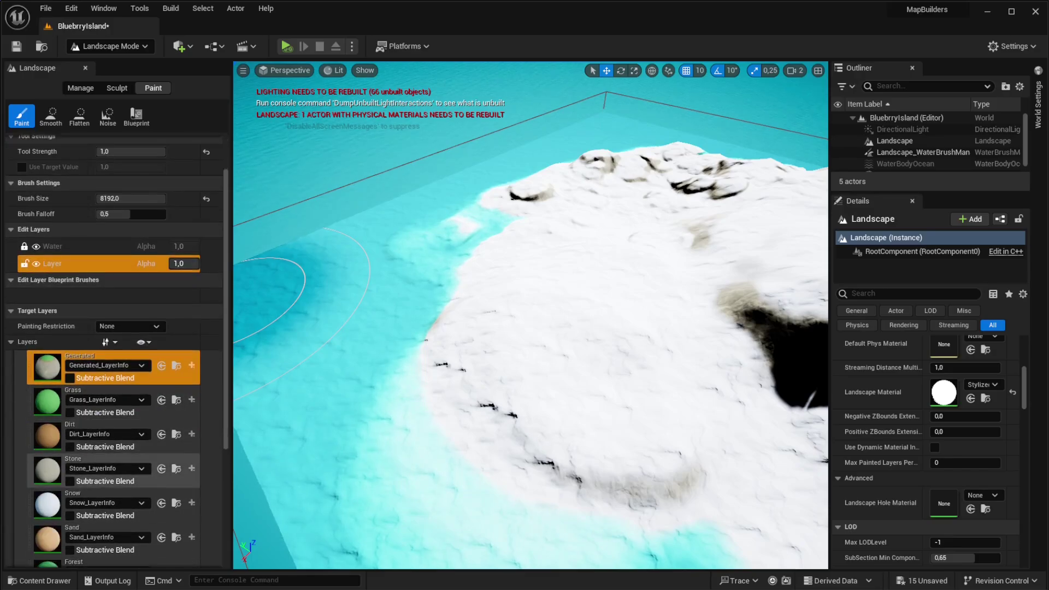
scroll(109, 465, "down", 1)
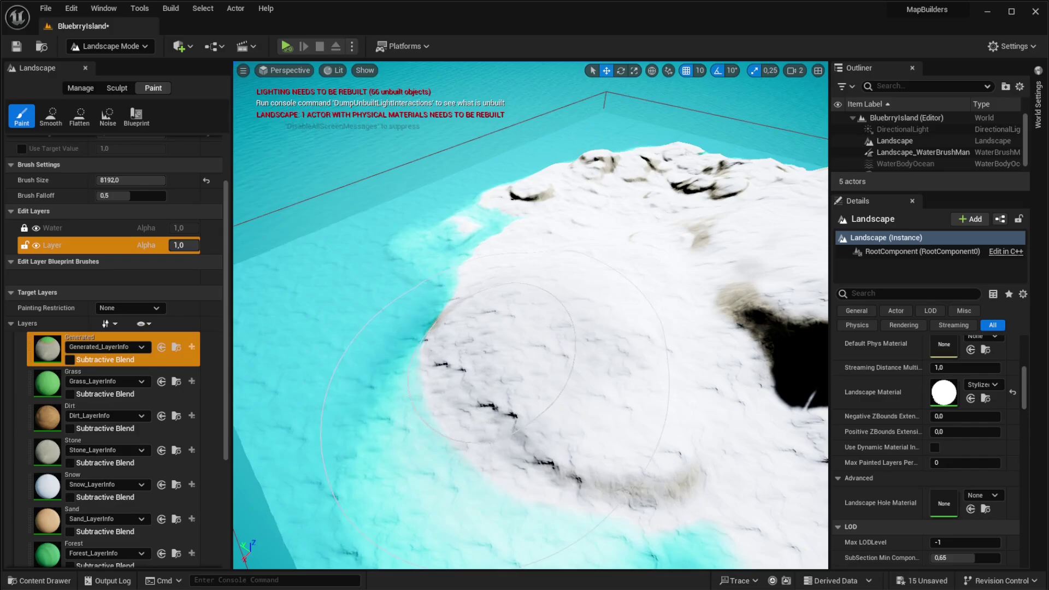
Examine how the landscape material covers the whole island from a wider viewpoint
mouse_move(499, 384)
right_mouse_down()
mouse_move(617, 377)
mouse_move(655, 338)
mouse_move(716, 336)
mouse_move(704, 342)
mouse_move(721, 367)
mouse_move(781, 360)
mouse_move(803, 344)
mouse_move(787, 328)
mouse_move(683, 330)
mouse_move(694, 322)
mouse_move(669, 363)
right_mouse_up()
key("s")
key("a")
key("w")
key("s")
key("d")
key("s")
key("e")
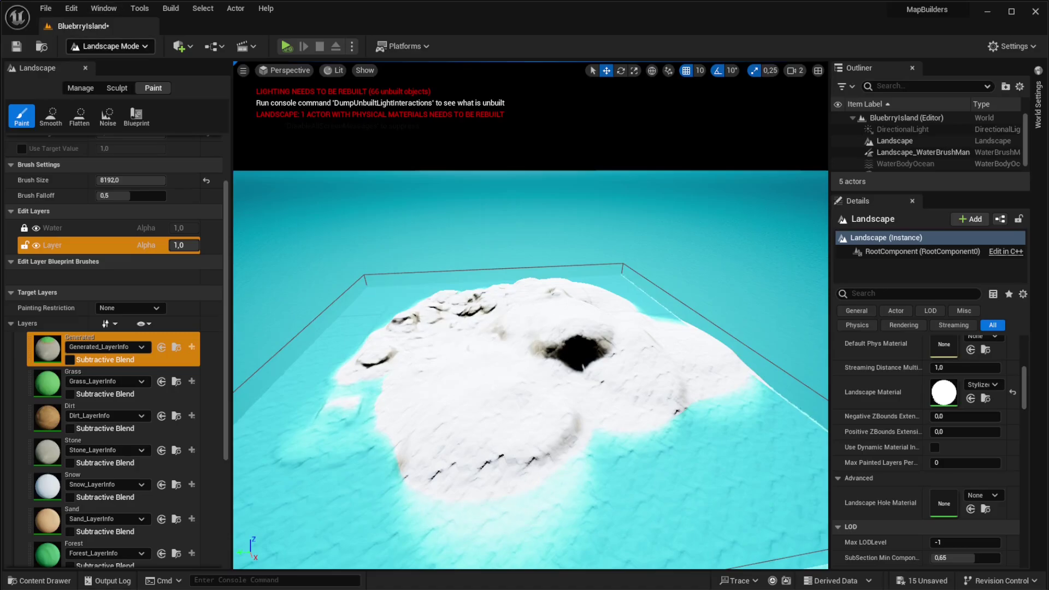
In Selection Mode, select all five actors from DirectionalLight through WaterZone and move them down together along the vertical axis
left_click(110, 46)
left_click(109, 65)
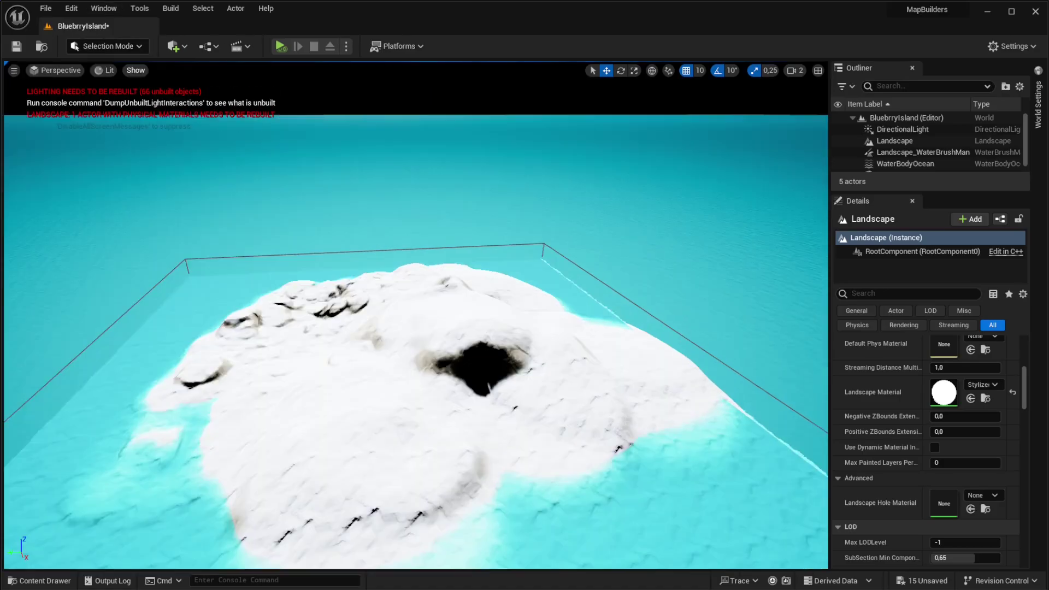
left_click(903, 129)
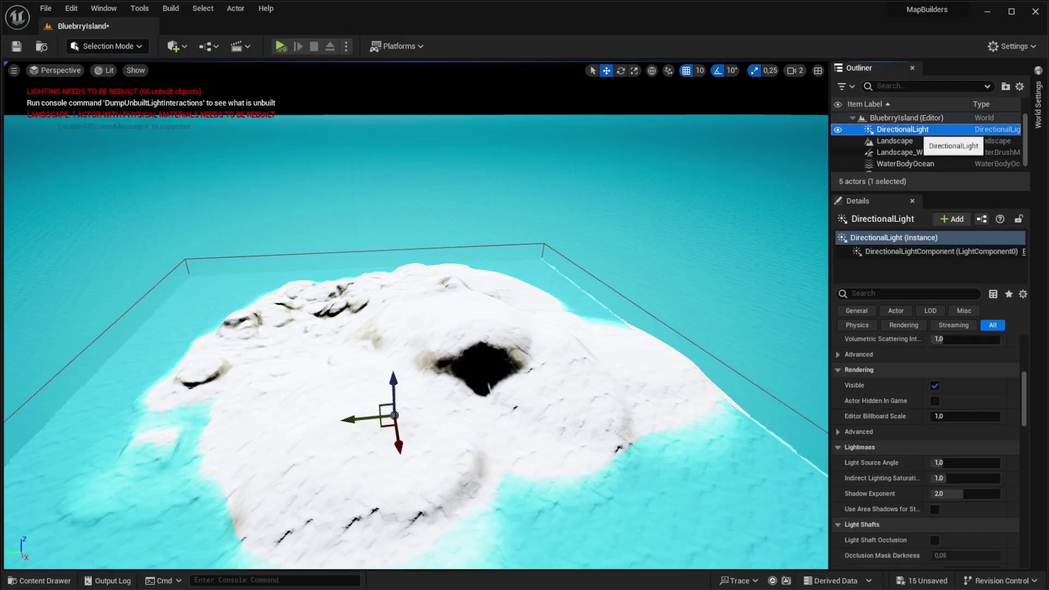
scroll(902, 158, "down", 1)
left_click(907, 167, "shift")
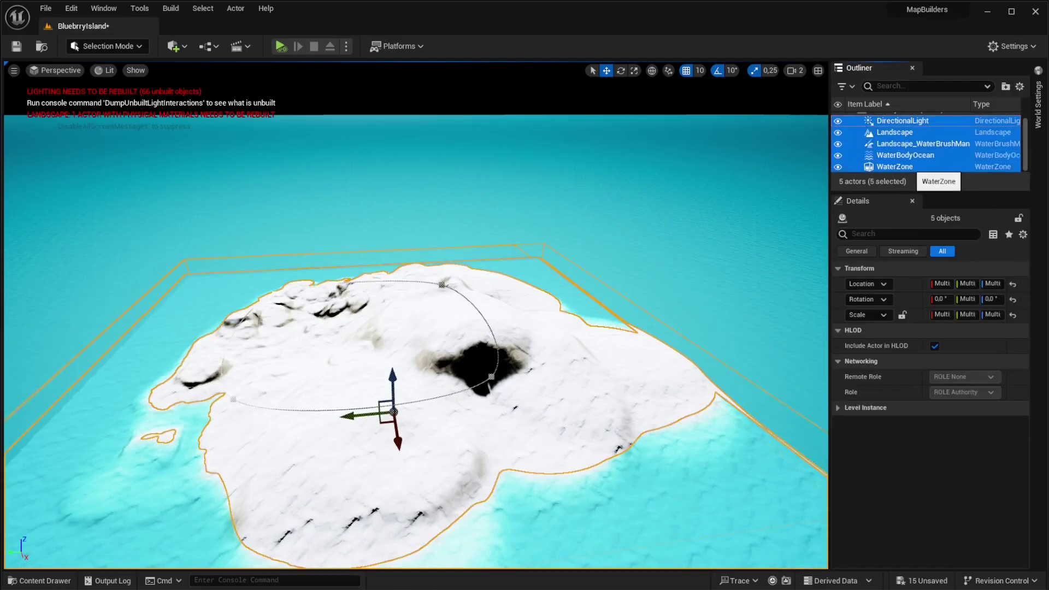
left_click_drag(393, 382, 396, 433)
right_click_drag(396, 433, 391, 462)
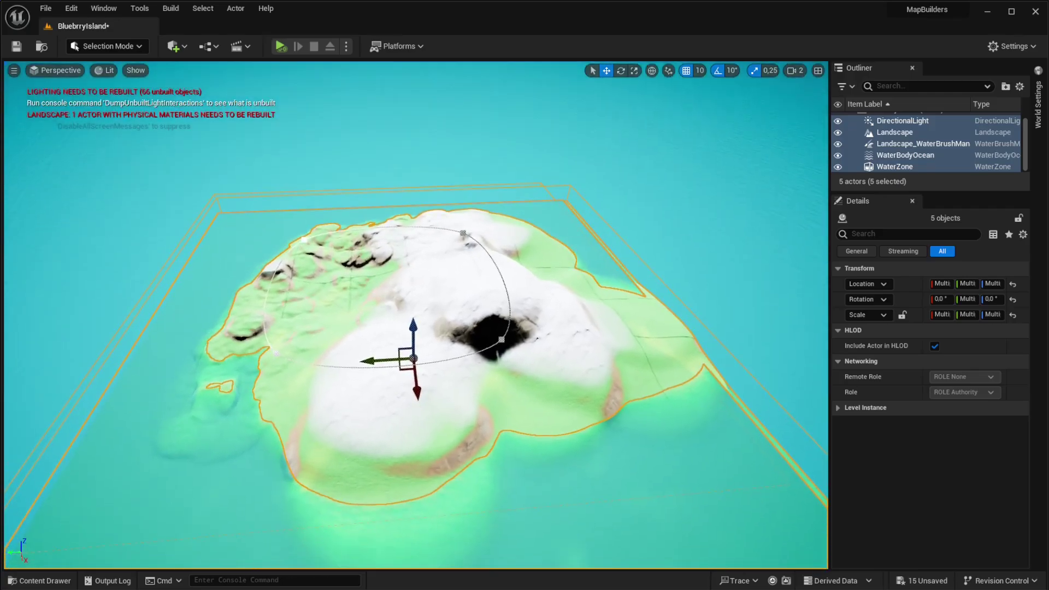
left_click_drag(412, 330, 414, 348)
Return to Landscape Mode and paint the Grass layer over the hillside with tool strength 0.376 and brush size about 1708
key("a")
right_click_drag(415, 348, 415, 267)
key("w")
key("d")
key("e")
left_click(74, 46)
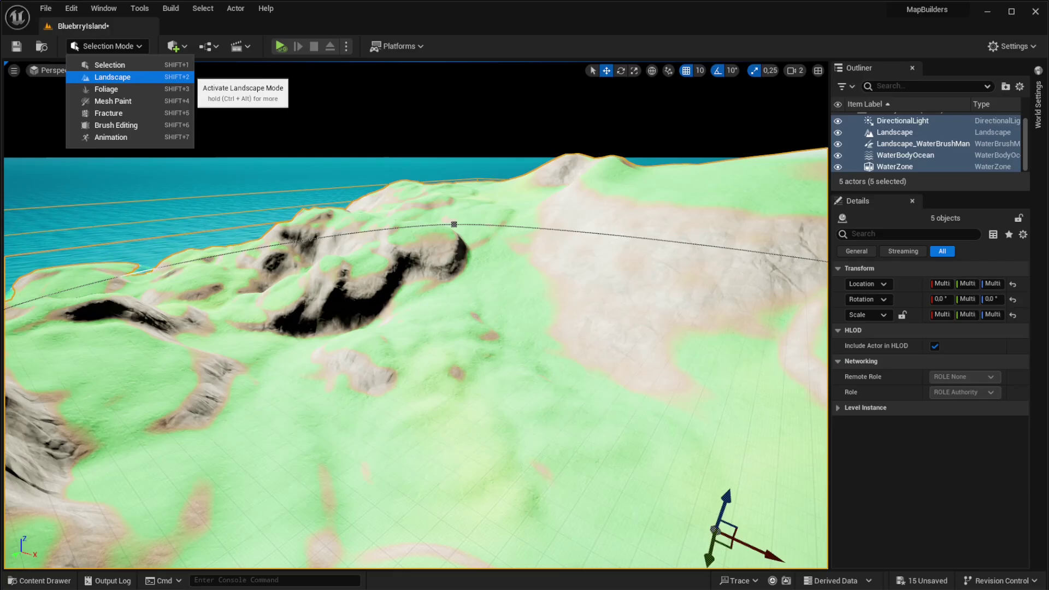
left_click(112, 77)
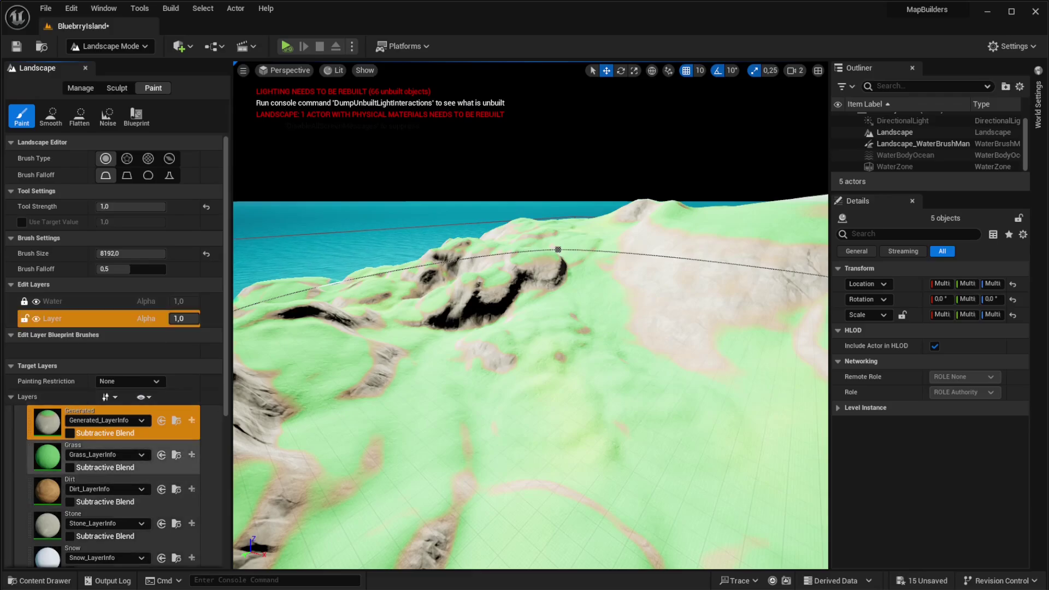
left_click(109, 464)
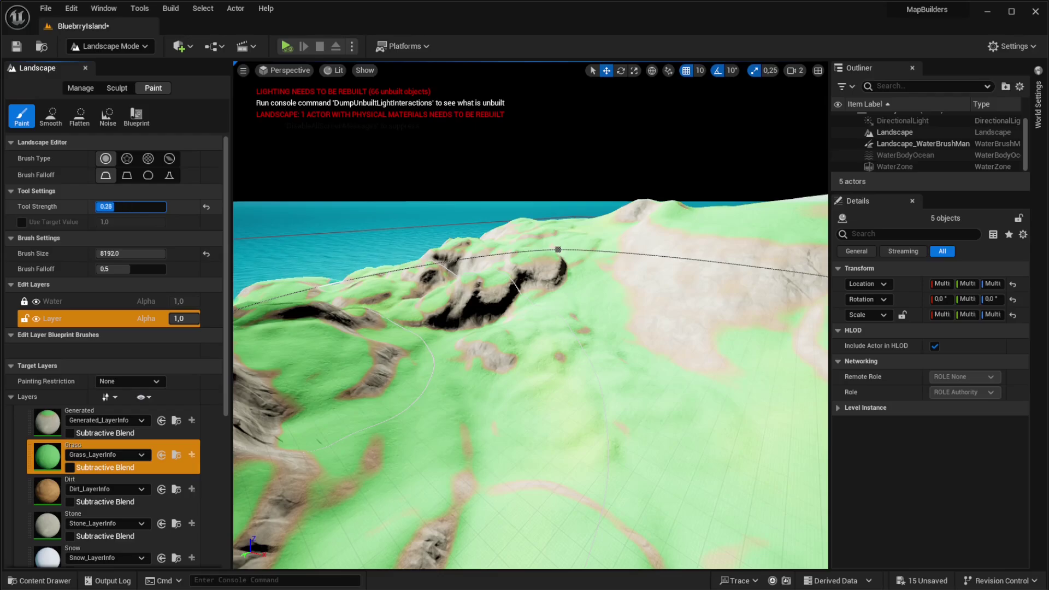
left_click_drag(120, 207, 121, 207)
left_click_drag(161, 253, 132, 253)
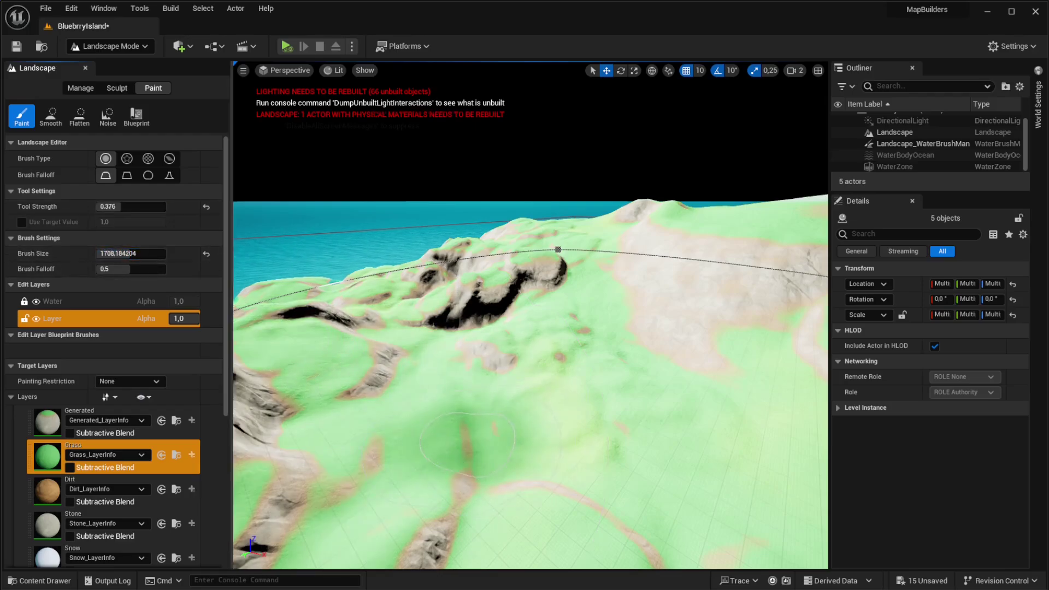
mouse_move(549, 430)
left_mouse_down()
mouse_move(515, 443)
mouse_move(539, 395)
mouse_move(591, 419)
mouse_move(518, 444)
left_mouse_up()
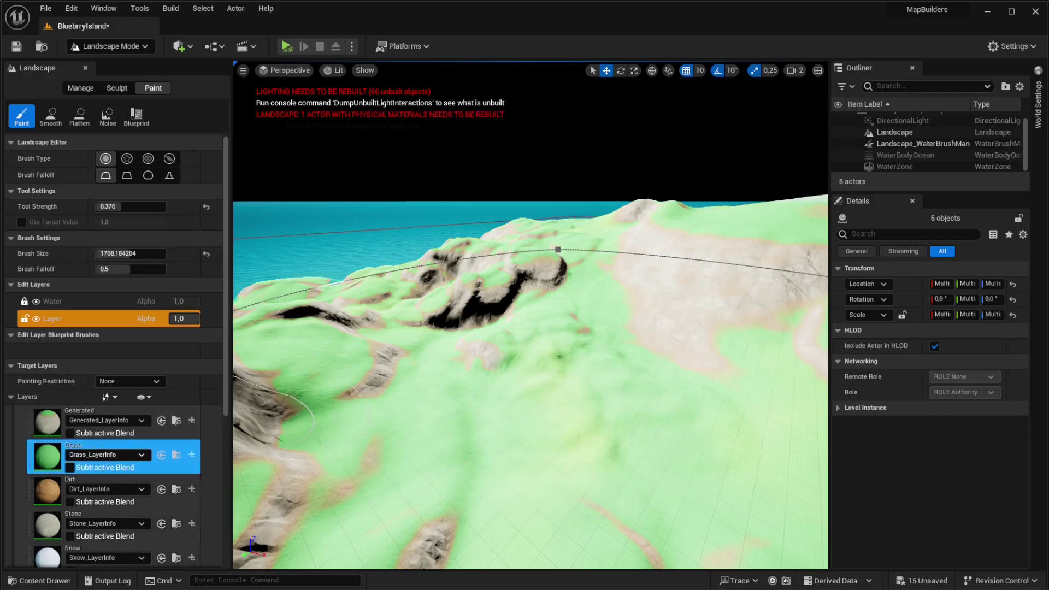
Paint a Dirt patch on the hill with brush size about 563, and cover its near side with Grass at strength 0.216, size about 203
left_click(169, 501)
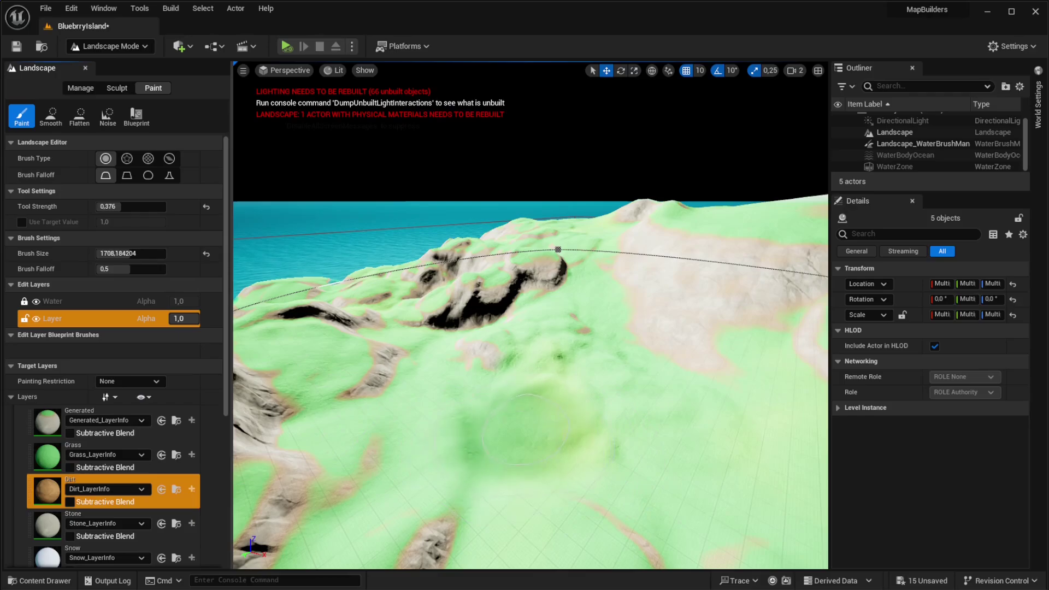
mouse_move(544, 427)
left_mouse_down()
mouse_move(556, 439)
mouse_move(547, 431)
mouse_move(544, 453)
mouse_move(563, 440)
mouse_move(547, 446)
mouse_move(555, 456)
left_mouse_up()
right_click_drag(555, 457, 562, 489)
key("w")
right_click_drag(530, 315, 484, 349)
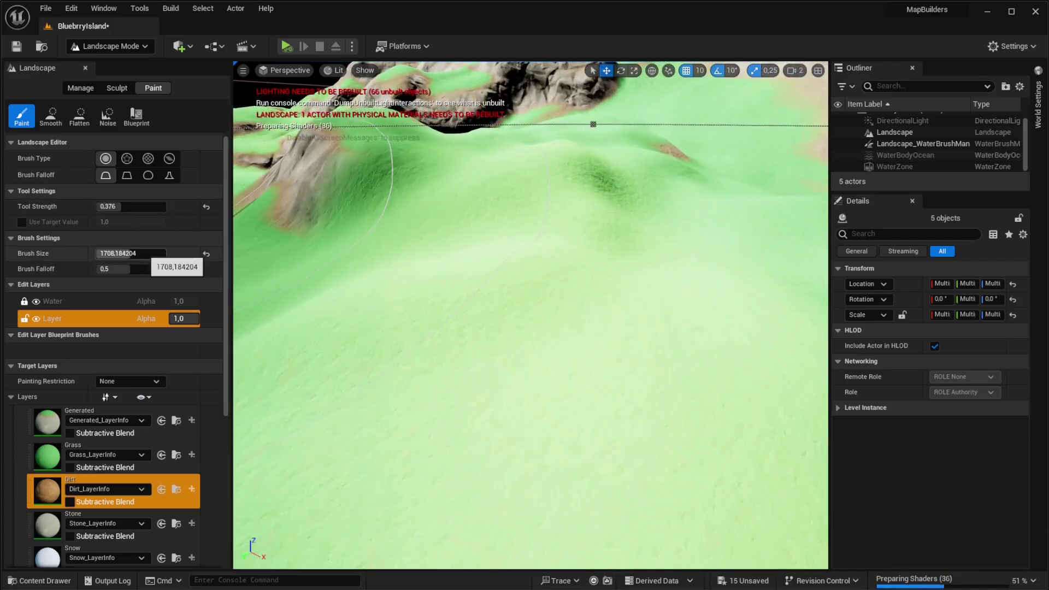
left_click_drag(145, 254, 127, 253)
mouse_move(546, 328)
left_mouse_down()
mouse_move(541, 372)
mouse_move(650, 398)
mouse_move(457, 351)
mouse_move(503, 328)
mouse_move(433, 387)
mouse_move(623, 359)
left_mouse_up()
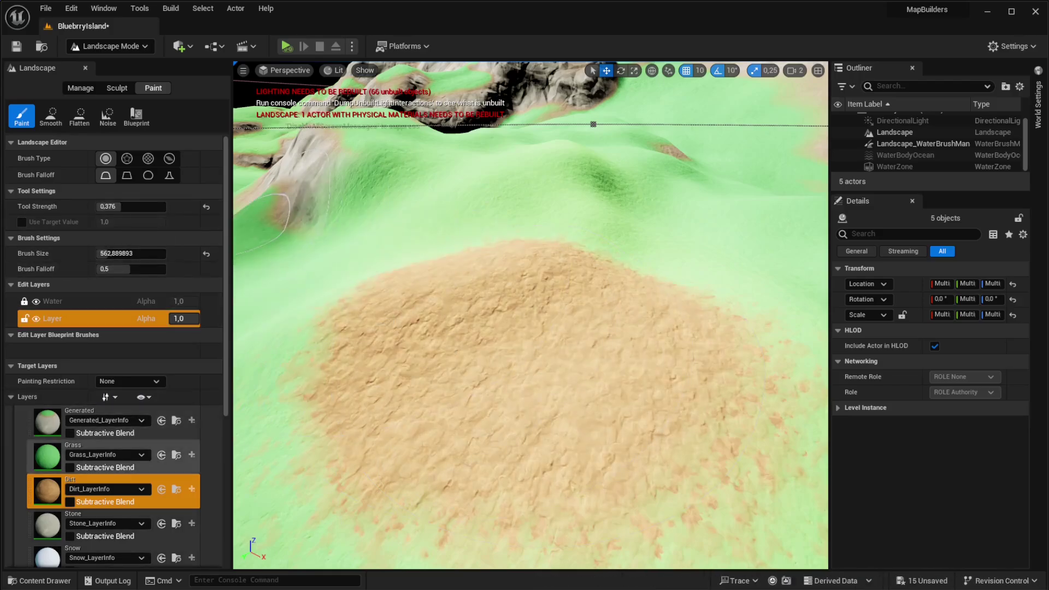
left_click(47, 456)
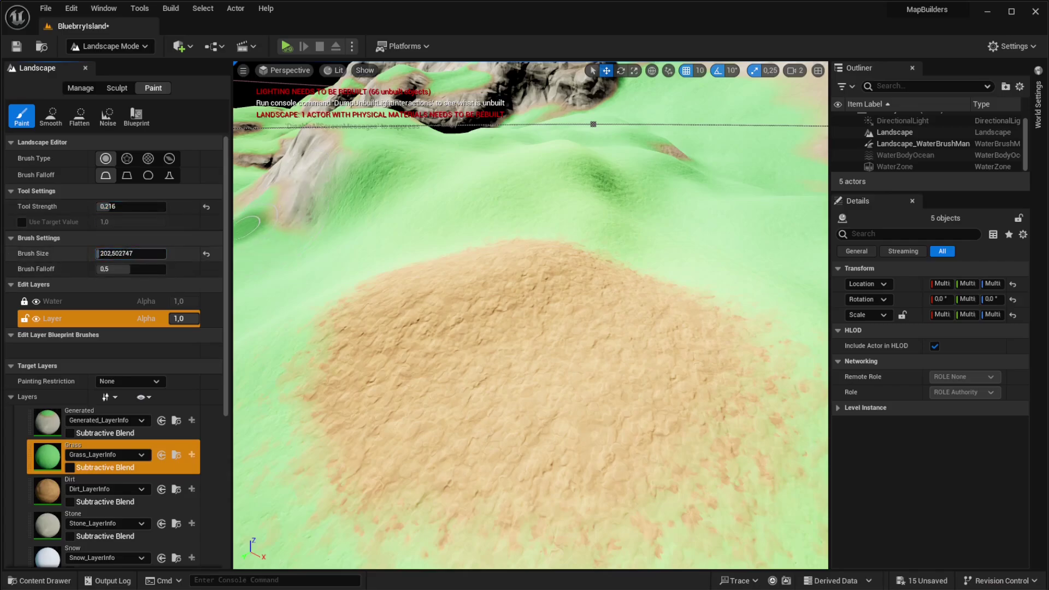
mouse_move(316, 437)
left_mouse_down()
mouse_move(338, 508)
mouse_move(446, 525)
mouse_move(710, 519)
mouse_move(355, 514)
mouse_move(263, 459)
mouse_move(475, 464)
left_mouse_up()
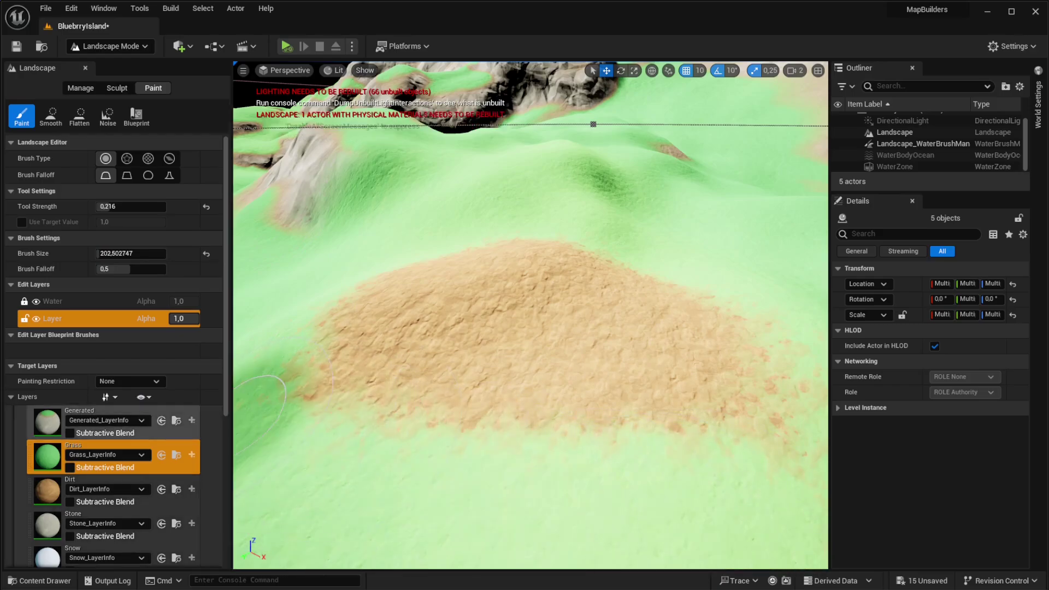
Paint a band of Stone along the near side of the dirt patch and brush some Grass over it
scroll(109, 519, "down", 2)
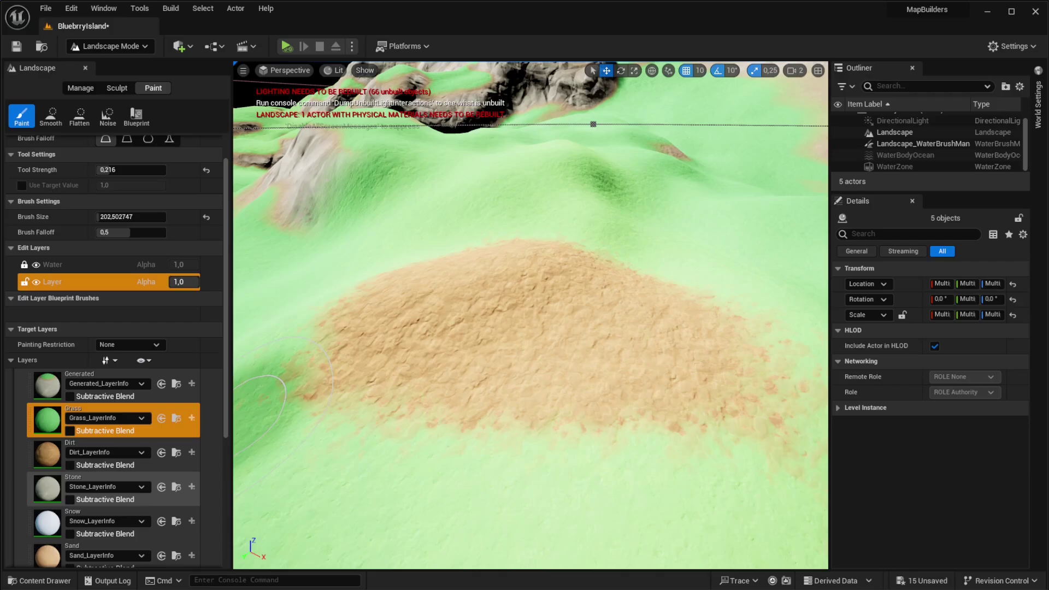
left_click(49, 488)
left_click_drag(434, 495, 623, 493)
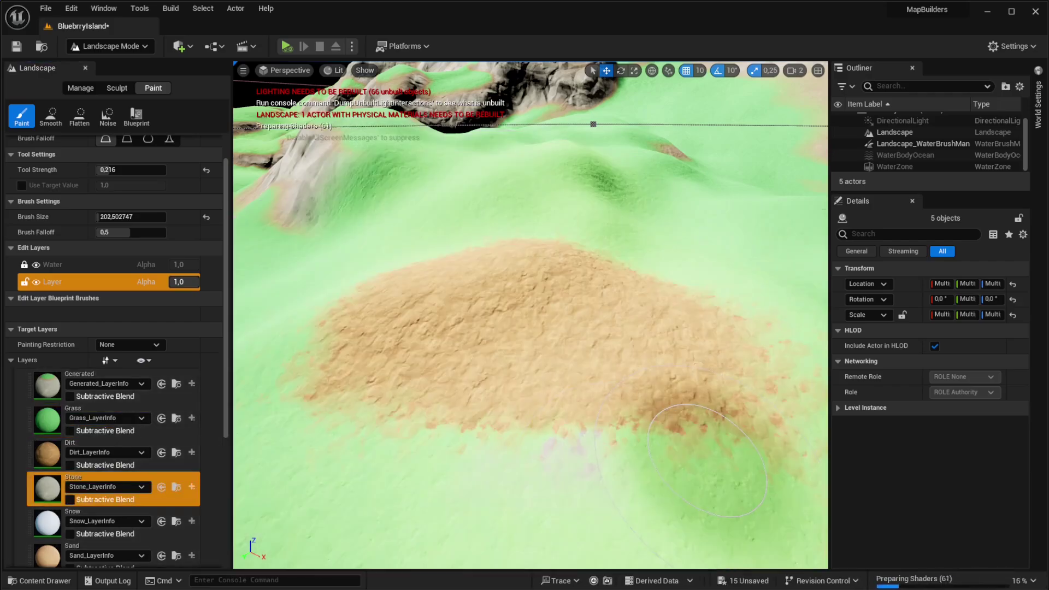
mouse_move(634, 481)
left_mouse_down()
mouse_move(342, 486)
mouse_move(760, 484)
mouse_move(284, 464)
mouse_move(306, 464)
left_mouse_up()
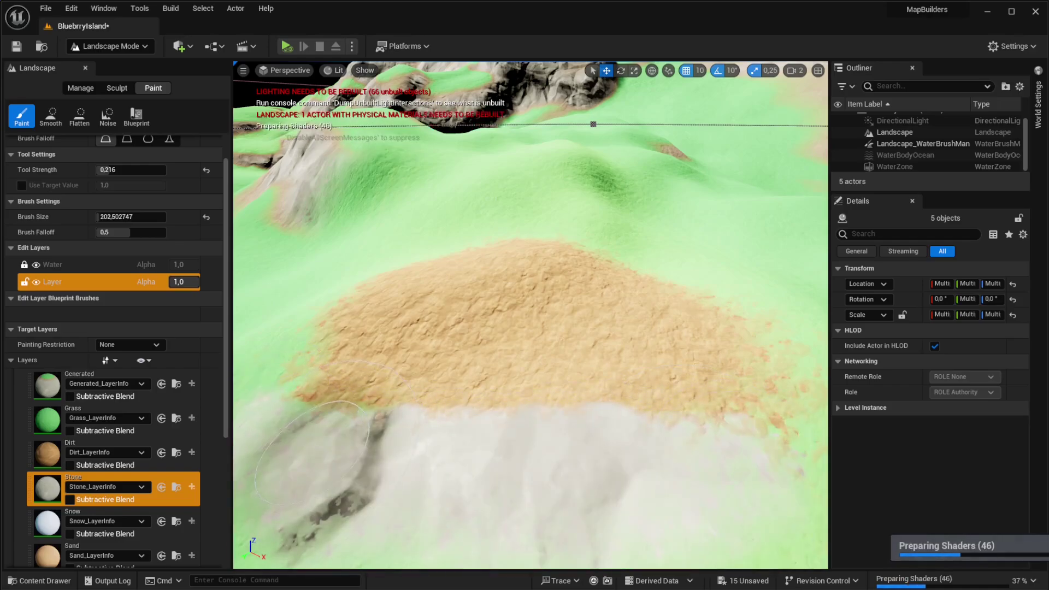
left_click(109, 410)
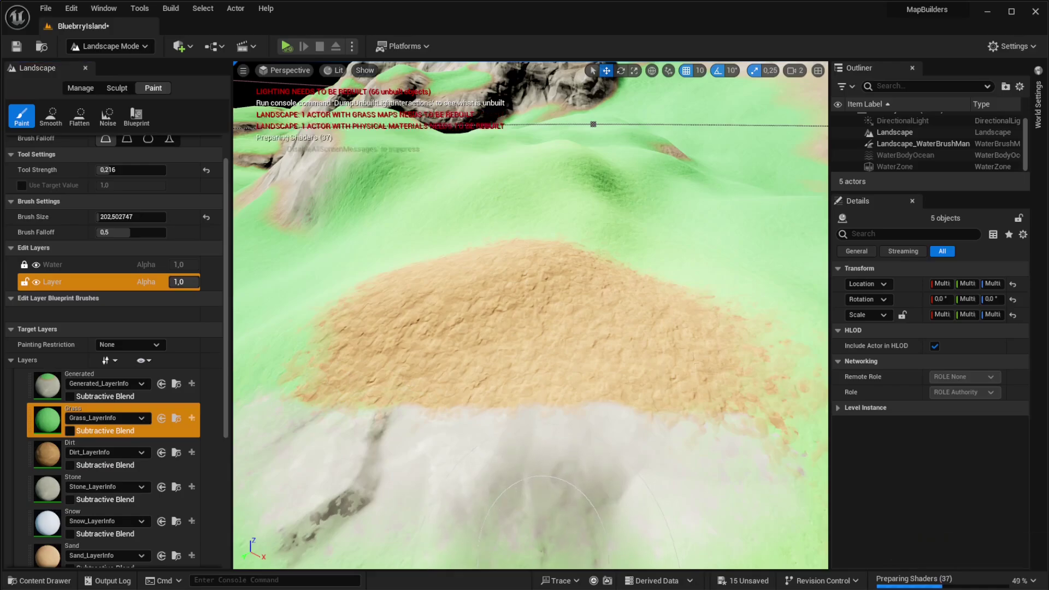
mouse_move(543, 539)
left_mouse_down()
mouse_move(415, 491)
mouse_move(445, 481)
mouse_move(339, 503)
mouse_move(519, 455)
left_mouse_up()
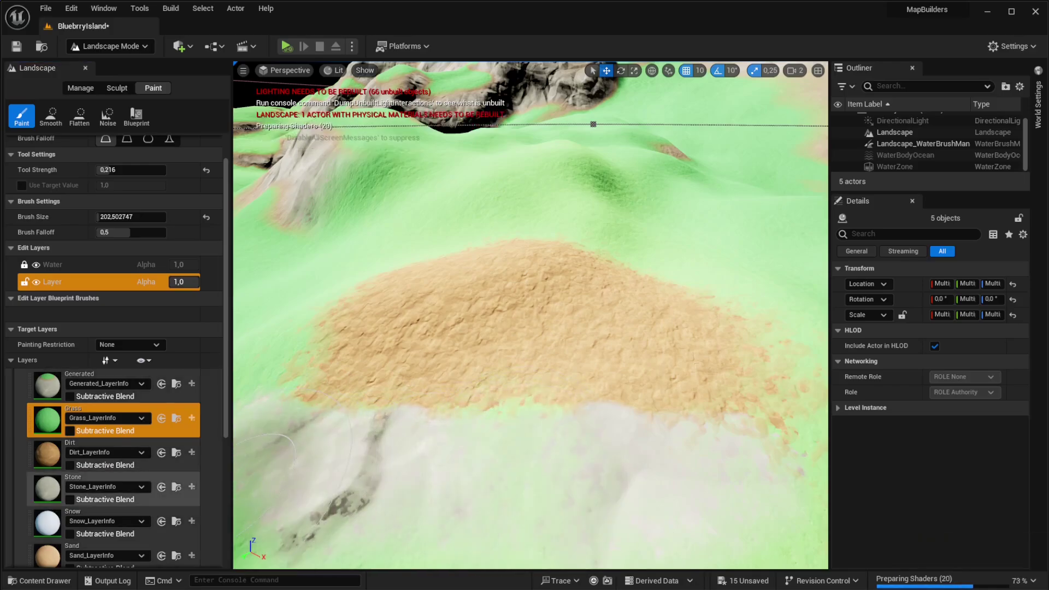
Paint the Snow layer over the crest of the dirt patch
scroll(176, 485, "down", 3)
left_click(103, 416)
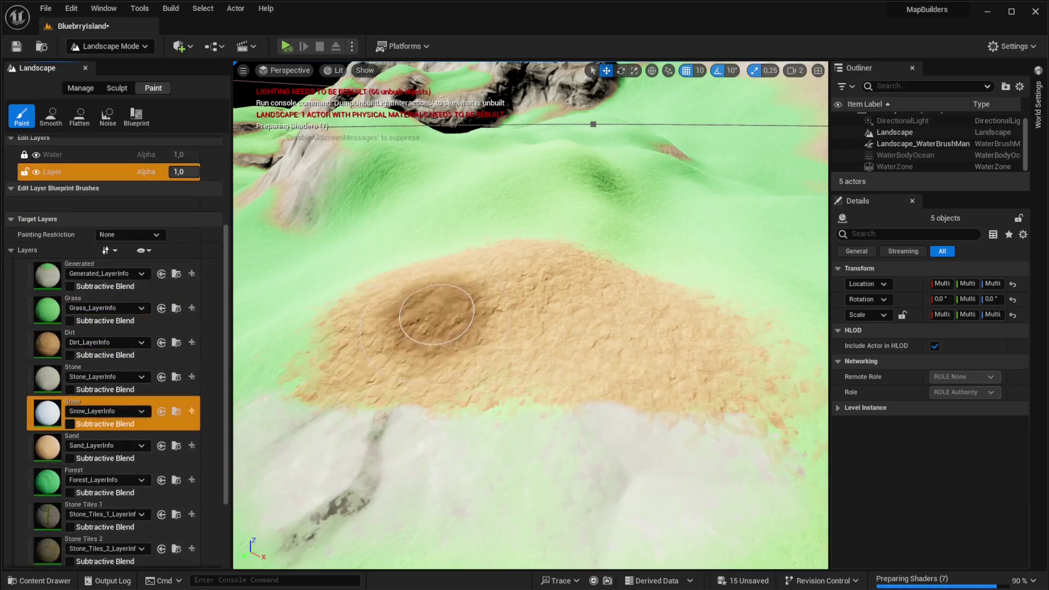
left_click_drag(569, 281, 485, 280)
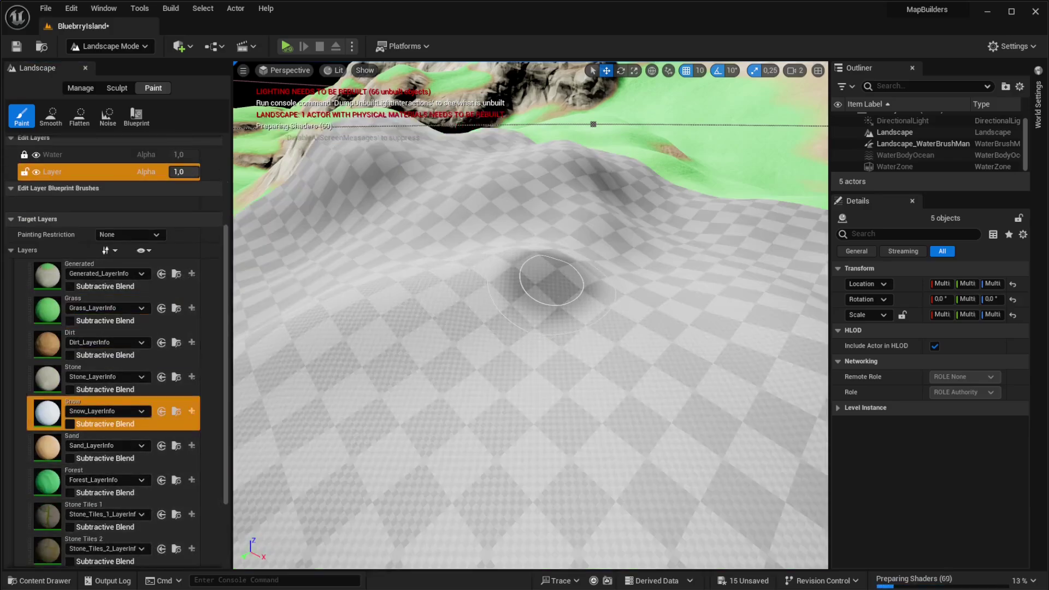
mouse_move(555, 284)
left_mouse_down()
mouse_move(511, 281)
mouse_move(590, 281)
left_mouse_up()
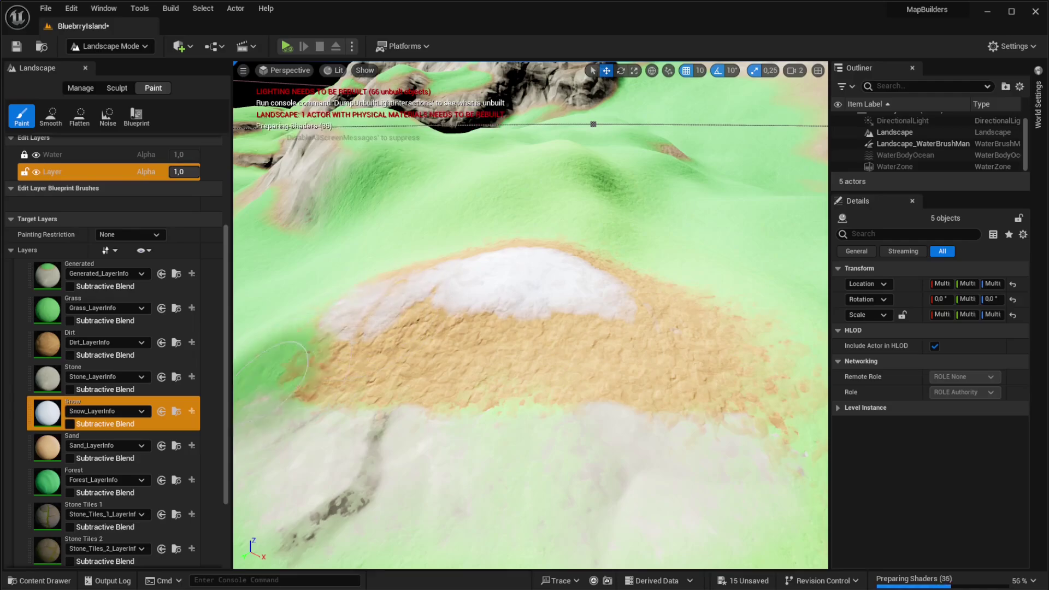
Paint the Sand layer along the island's shoreline and shallow water with tool strength 0.464 and brush size about 665
scroll(114, 405, "down", 3)
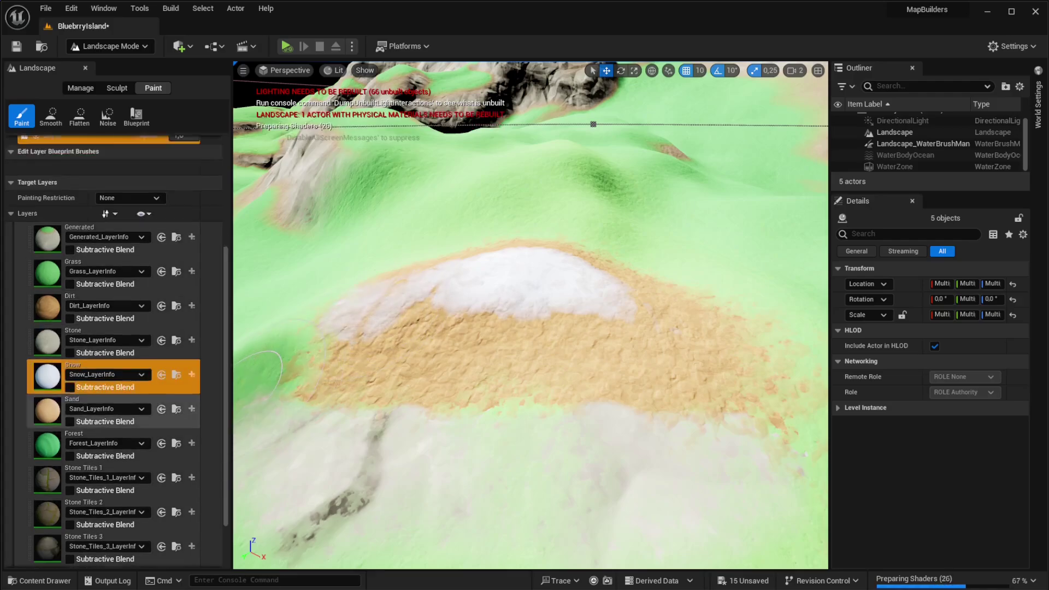
left_click(126, 380)
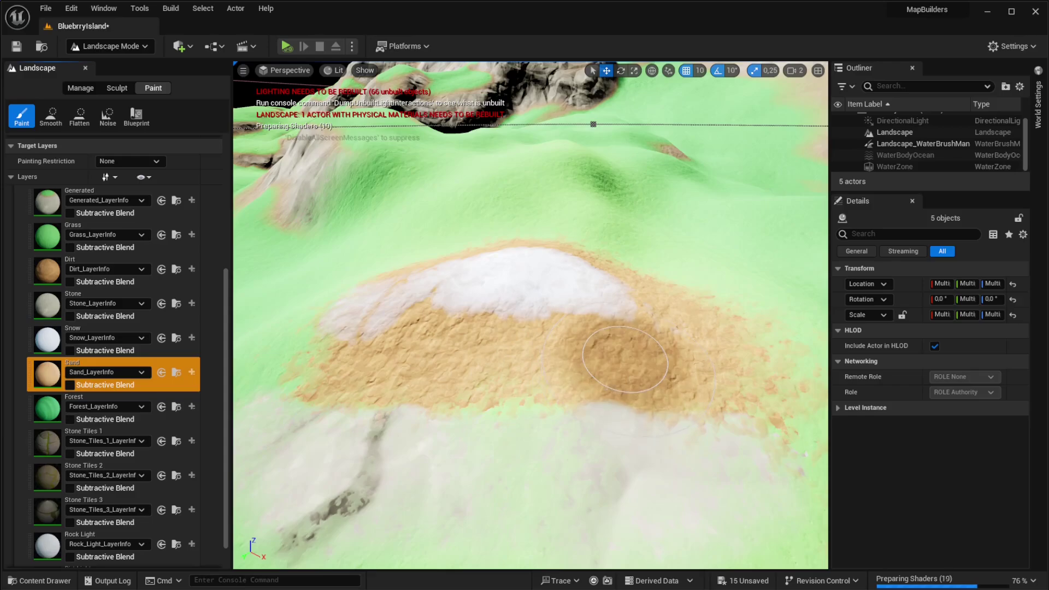
mouse_move(641, 389)
right_mouse_down()
mouse_move(393, 355)
mouse_move(492, 363)
mouse_move(568, 412)
mouse_move(651, 418)
mouse_move(623, 320)
right_mouse_up()
key("w")
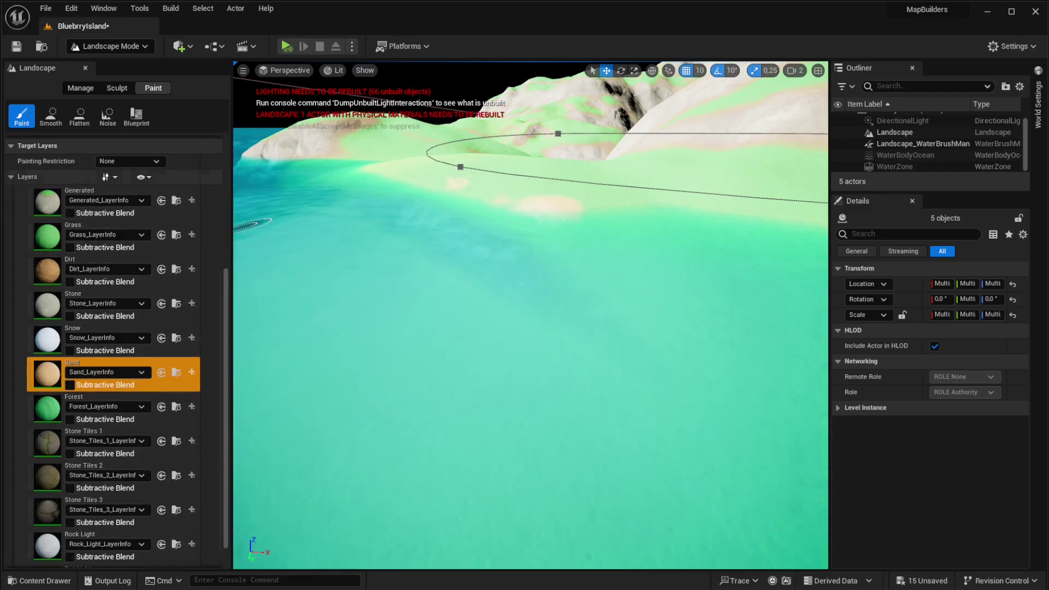
scroll(110, 355, "up", 6)
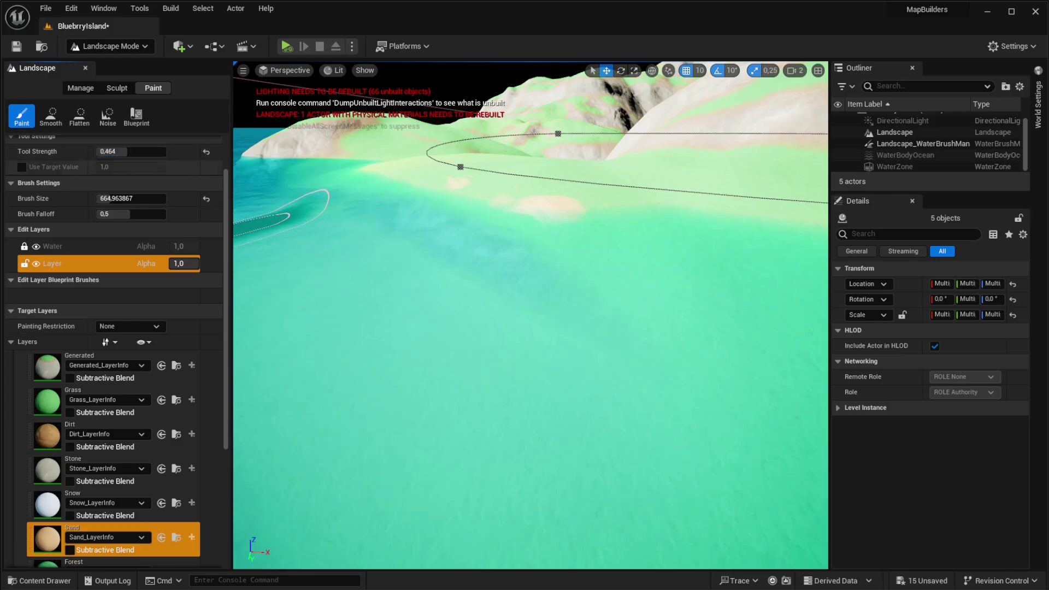
mouse_move(281, 216)
left_mouse_down()
mouse_move(470, 240)
mouse_move(456, 293)
mouse_move(615, 388)
mouse_move(383, 215)
left_mouse_up()
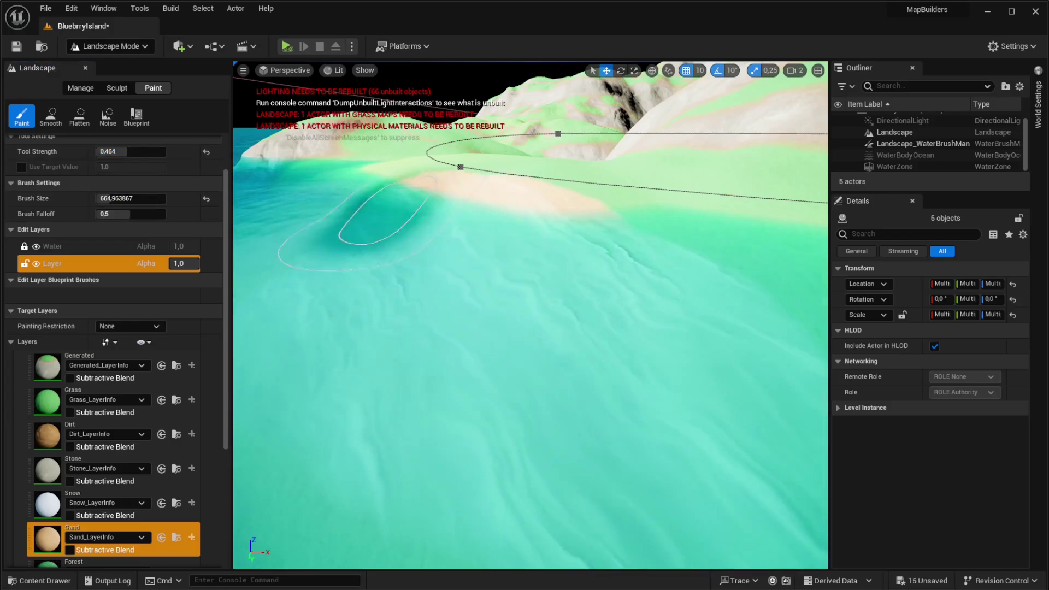
right_click_drag(508, 350, 510, 481)
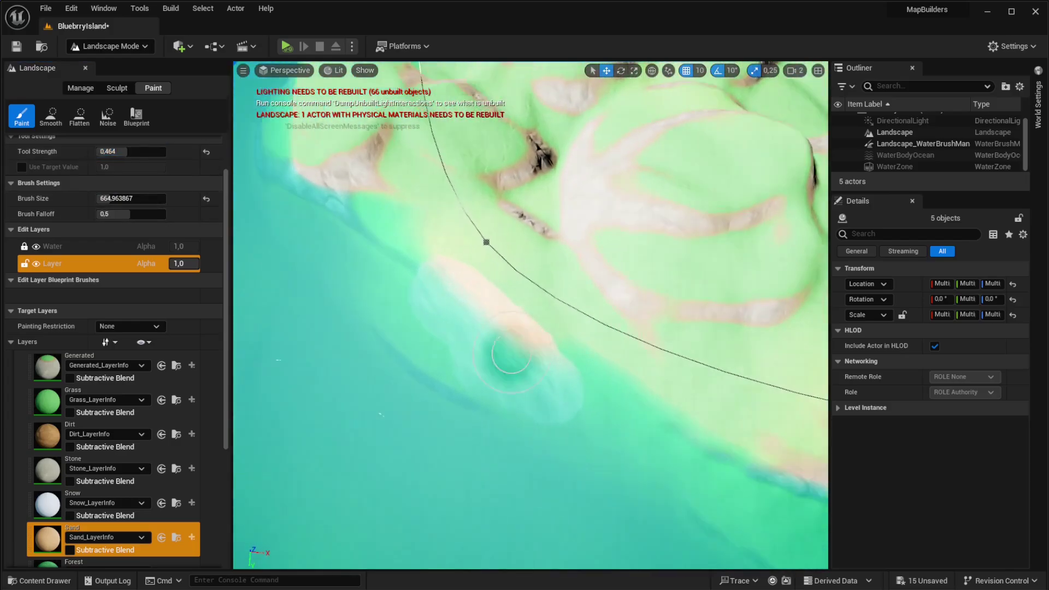
scroll(511, 354, "up", 1)
left_click_drag(511, 354, 276, 281)
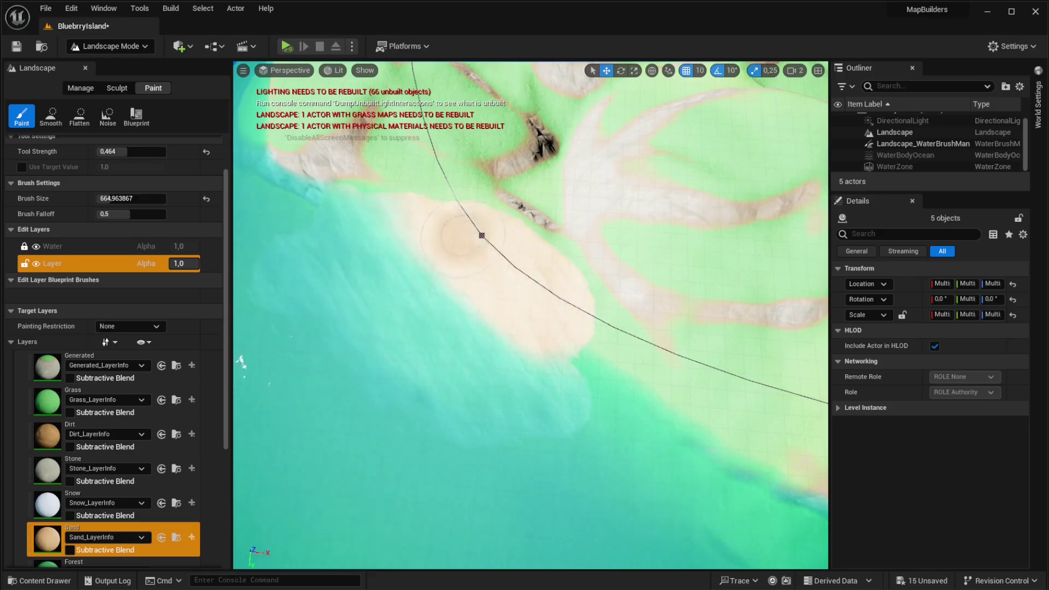
mouse_move(552, 343)
left_mouse_down()
mouse_move(630, 415)
mouse_move(678, 481)
left_mouse_up()
Refine the beach's inland edge with Sand at tool strength 0.112 and brush size about 295
key("w")
mouse_move(429, 307)
right_mouse_down()
mouse_move(483, 319)
mouse_move(517, 308)
right_mouse_up()
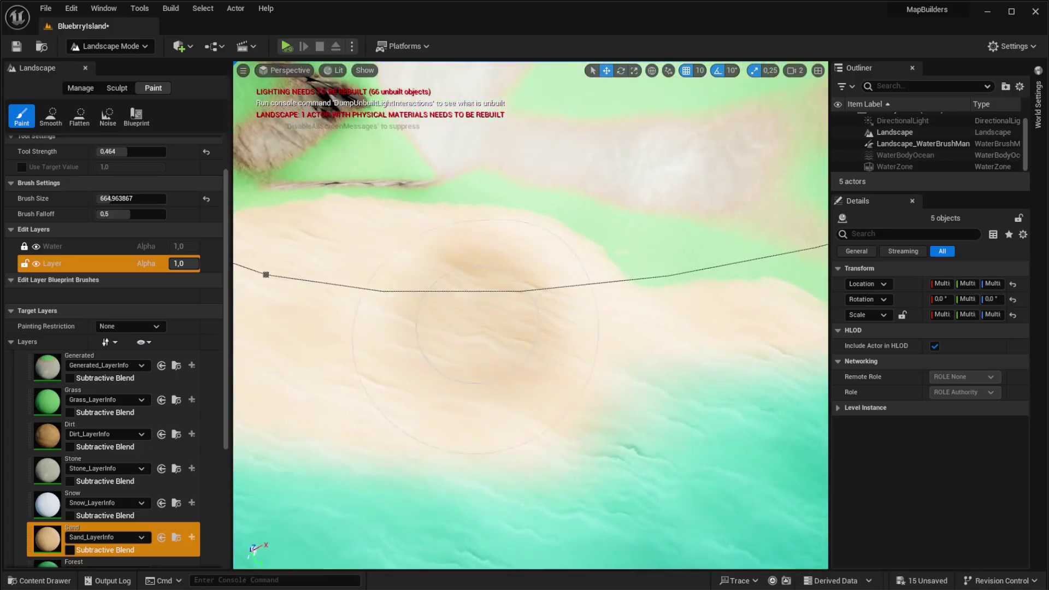
scroll(164, 230, "up", 3)
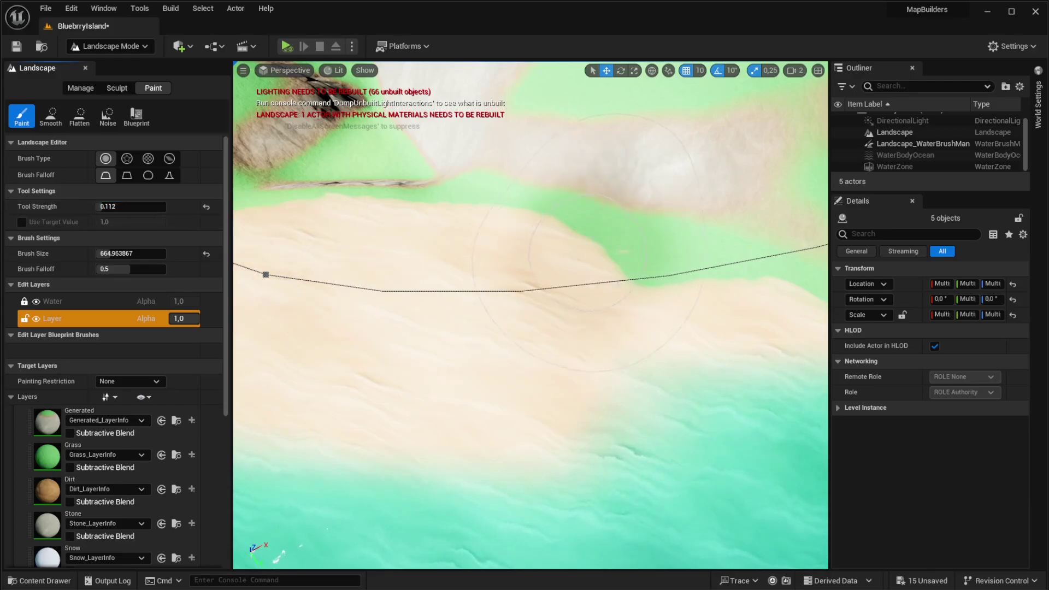
left_click(260, 254)
left_click_drag(154, 253, 141, 253)
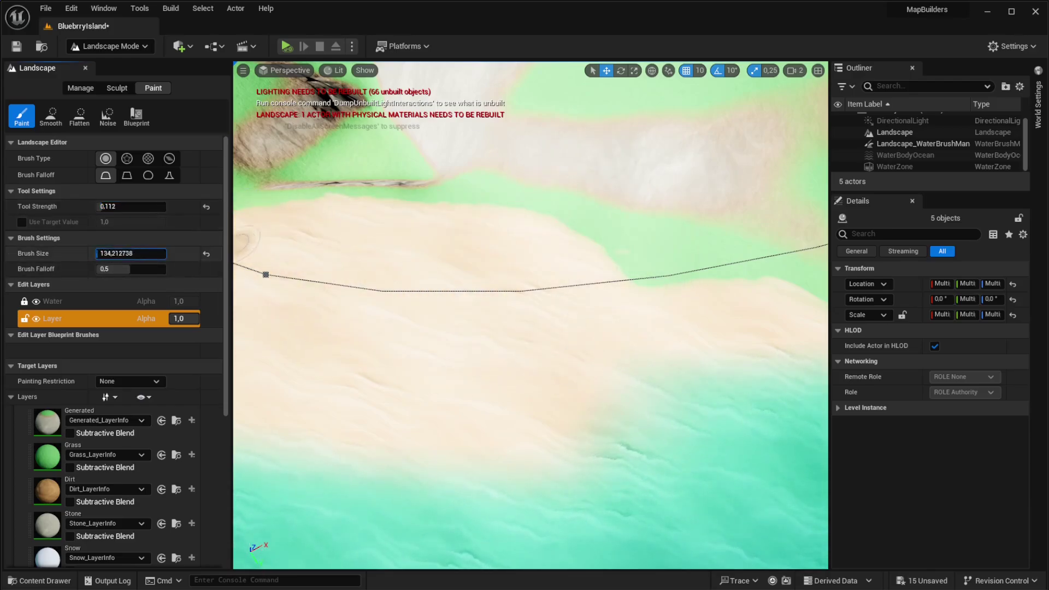
mouse_move(429, 212)
left_mouse_down()
mouse_move(496, 202)
mouse_move(735, 292)
left_mouse_up()
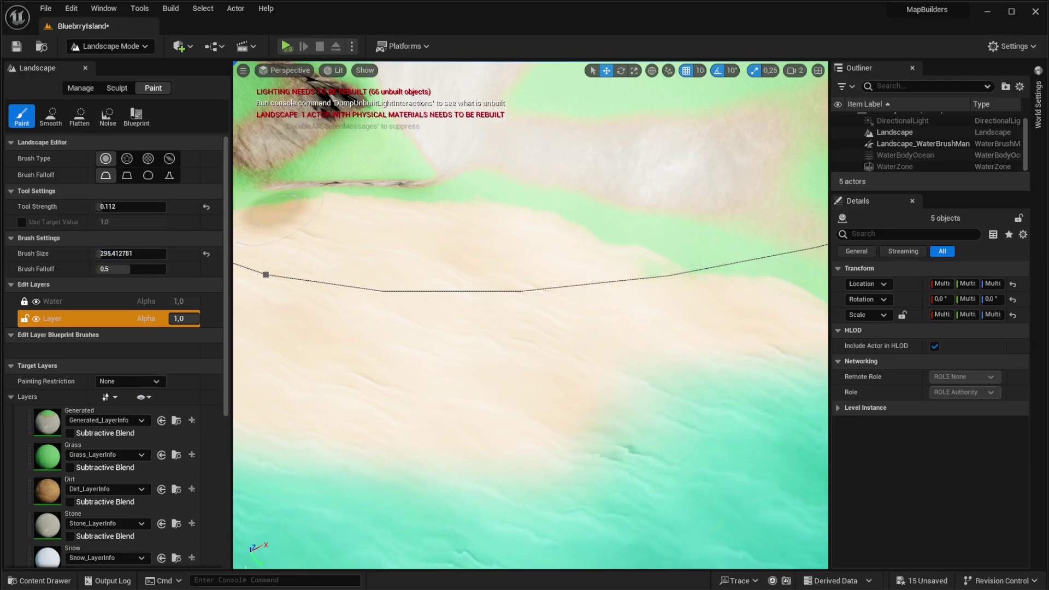
Blend the Grass layer over the inland edge of the sandy beach
left_click(104, 445)
left_click(456, 194)
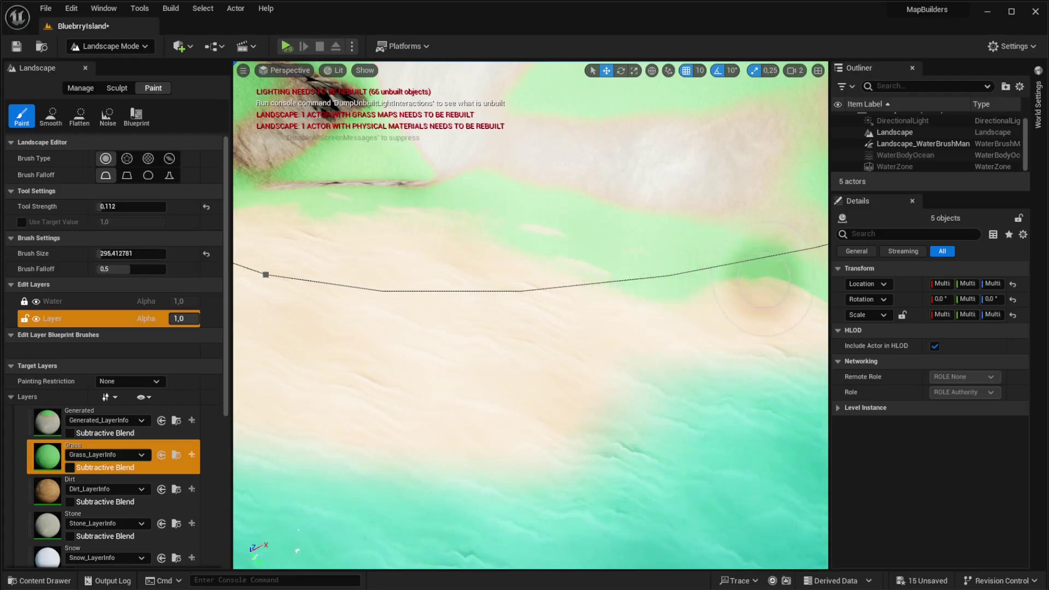
right_click_drag(764, 290, 678, 259)
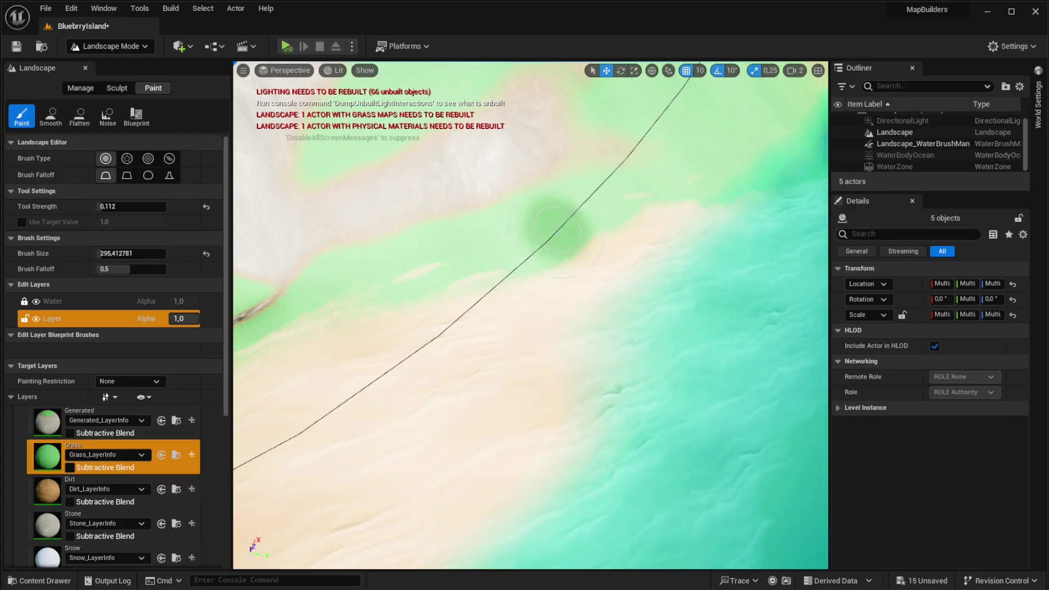
right_click_drag(555, 280, 508, 270)
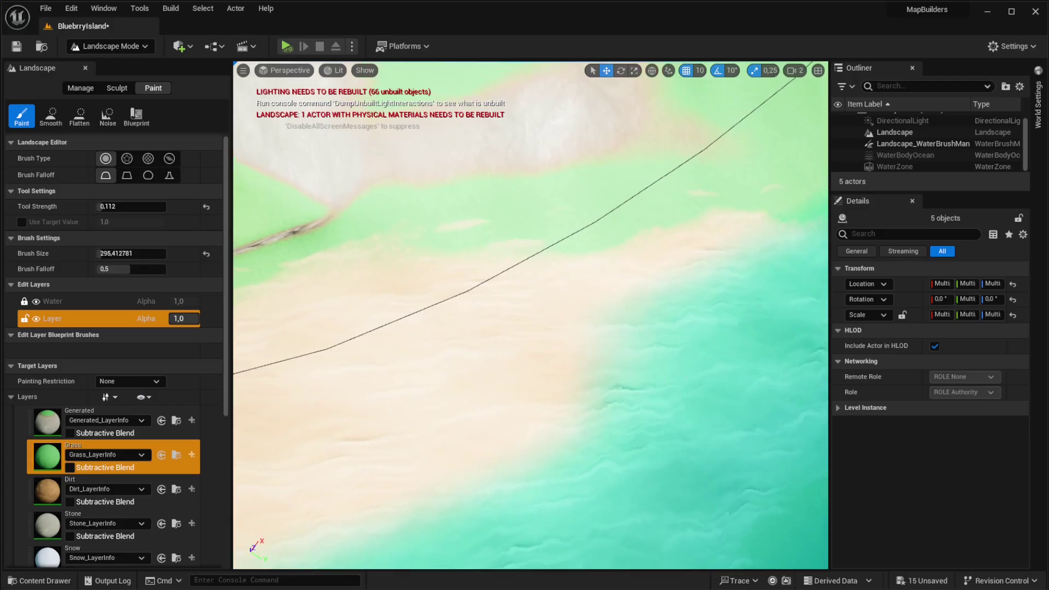
Examine the transition between grass, sand and water along the beach from several angles
key("w")
scroll(531, 315, "down", 3)
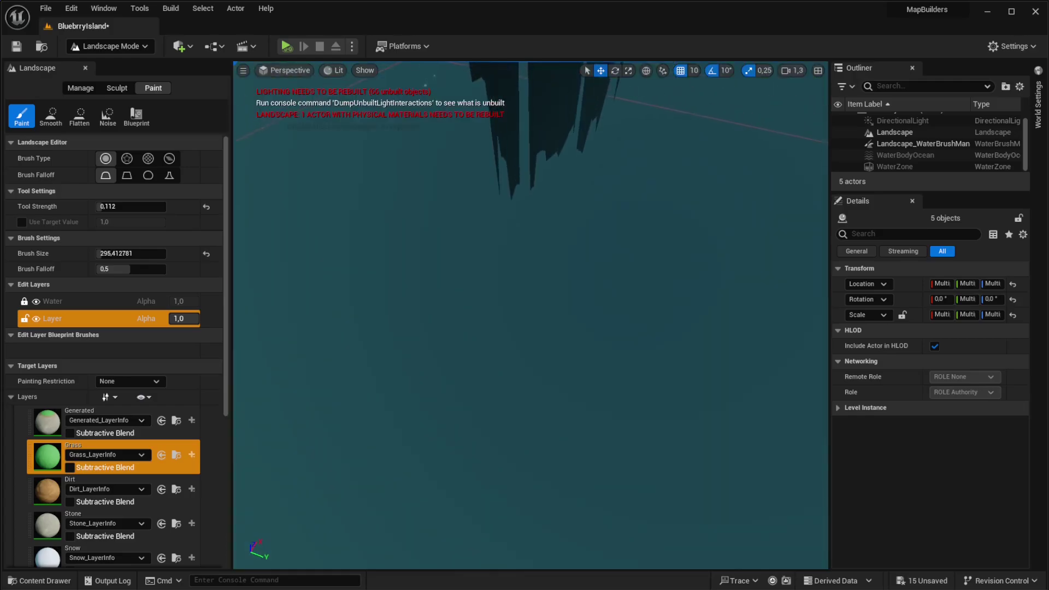
key("s")
right_click_drag(531, 316, 677, 355)
scroll(531, 315, "down", 10)
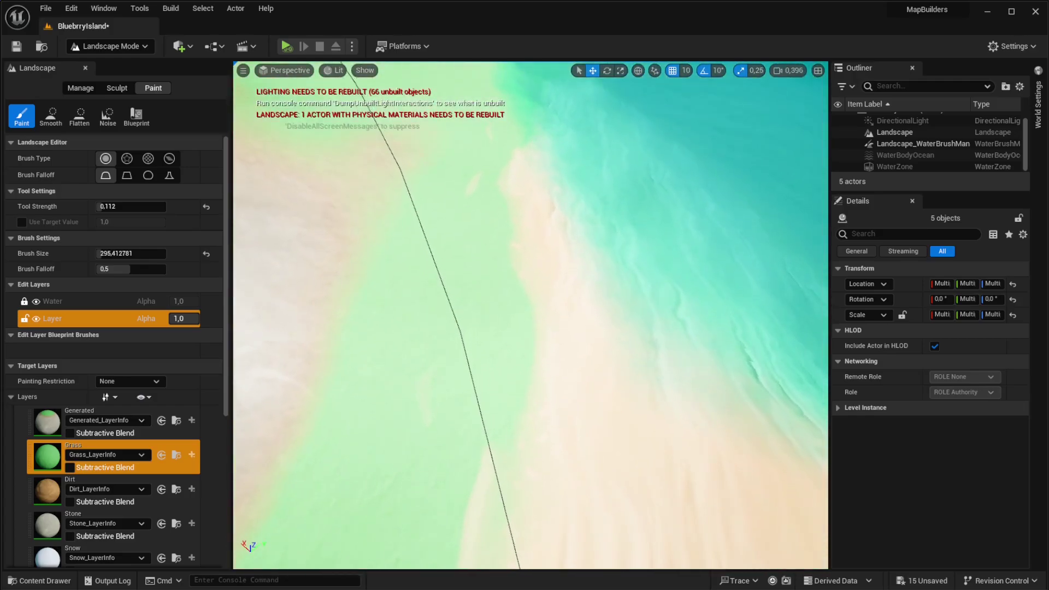
key("w")
mouse_move(530, 315)
right_mouse_down()
mouse_move(542, 265)
mouse_move(474, 232)
mouse_move(437, 235)
mouse_move(411, 251)
mouse_move(407, 273)
mouse_move(358, 284)
mouse_move(273, 273)
mouse_move(251, 229)
right_mouse_up()
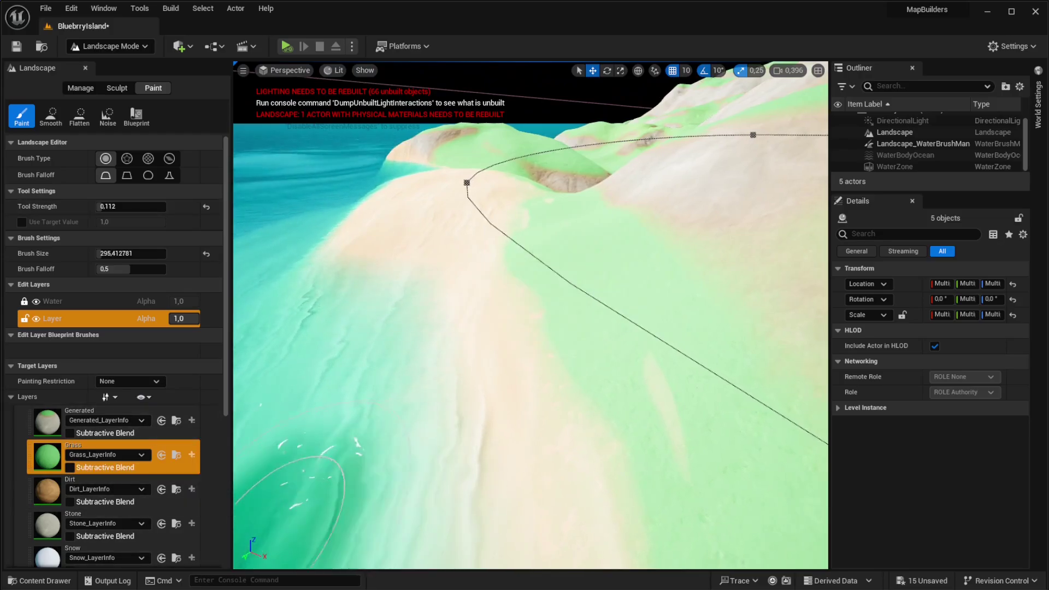
Paint the Forest layer over the green slope below the rock band, raising the tool strength to 0.288
scroll(115, 410, "down", 3)
scroll(115, 410, "down", 2)
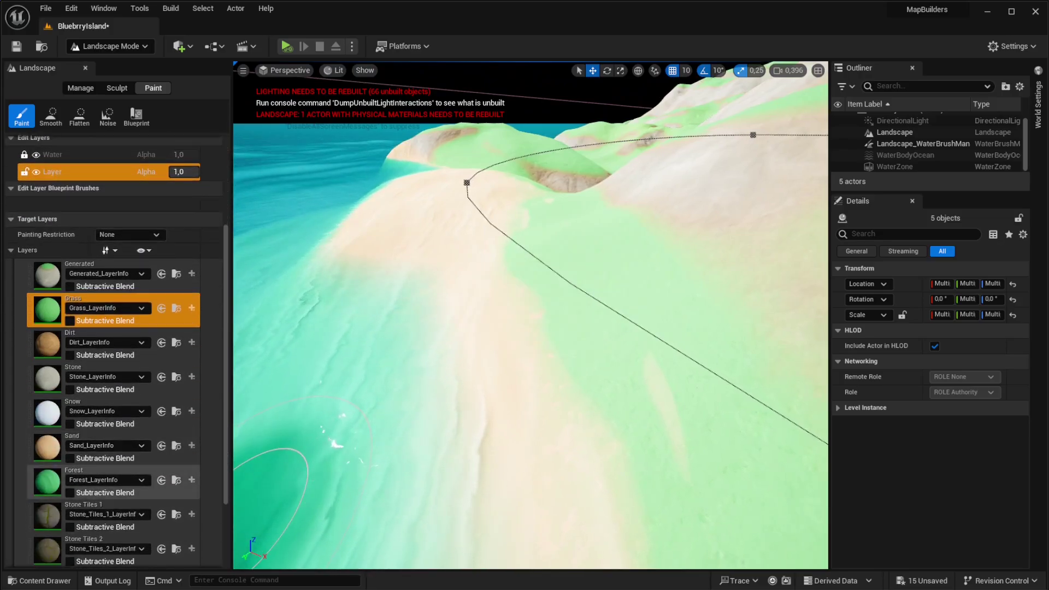
left_click(50, 481)
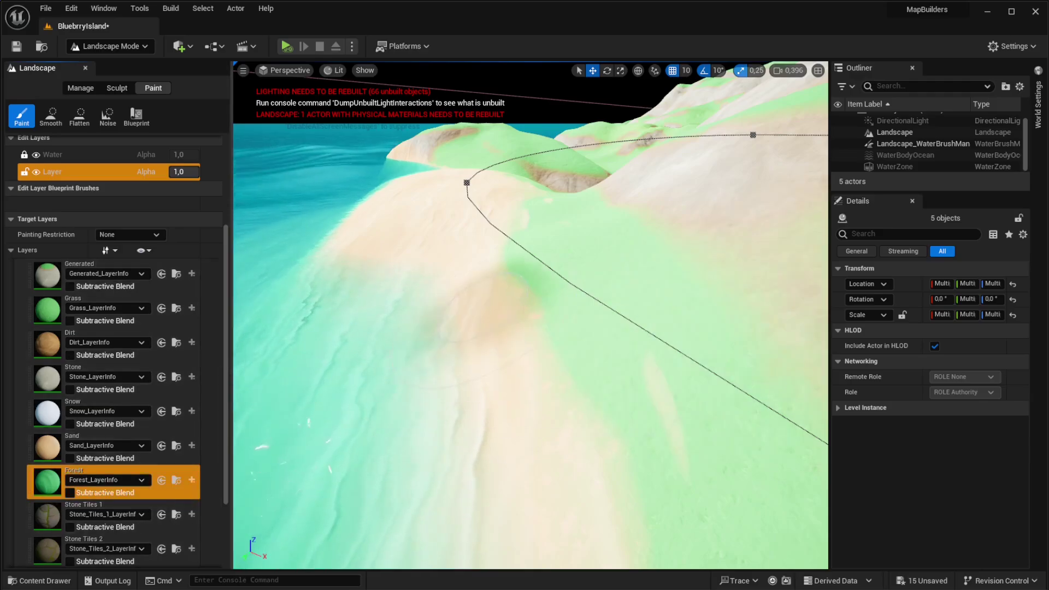
mouse_move(484, 311)
right_mouse_down()
mouse_move(617, 356)
mouse_move(694, 333)
mouse_move(710, 306)
mouse_move(650, 306)
mouse_move(484, 344)
right_mouse_up()
scroll(484, 311, "up", 3)
mouse_move(369, 379)
left_mouse_down()
mouse_move(573, 375)
mouse_move(561, 331)
left_mouse_up()
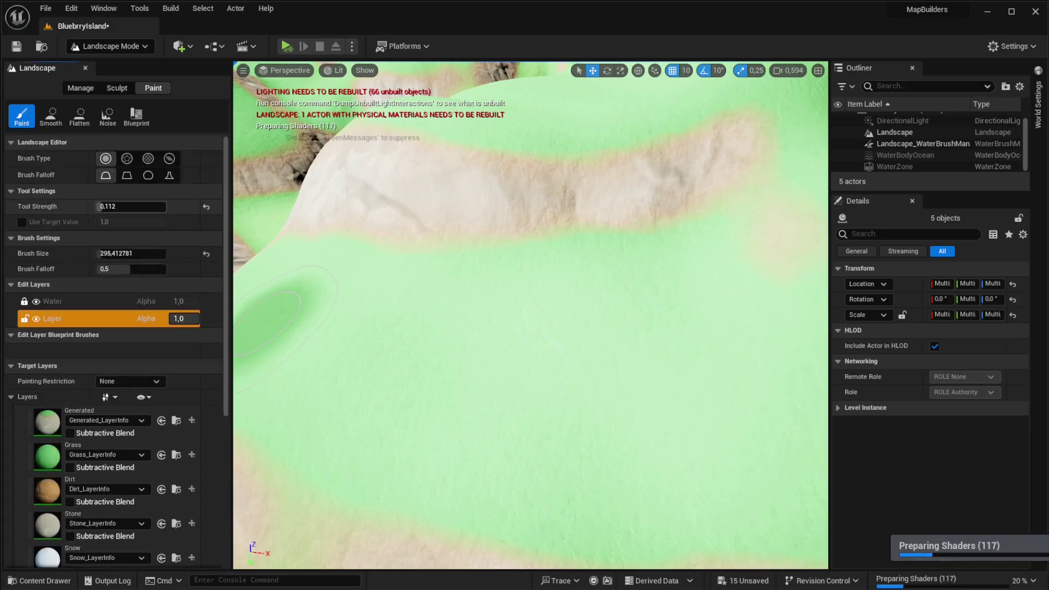
mouse_move(268, 322)
left_mouse_down()
mouse_move(543, 386)
mouse_move(445, 375)
mouse_move(639, 426)
mouse_move(541, 292)
mouse_move(415, 339)
mouse_move(495, 357)
mouse_move(530, 388)
mouse_move(407, 376)
mouse_move(644, 317)
mouse_move(638, 355)
left_mouse_up()
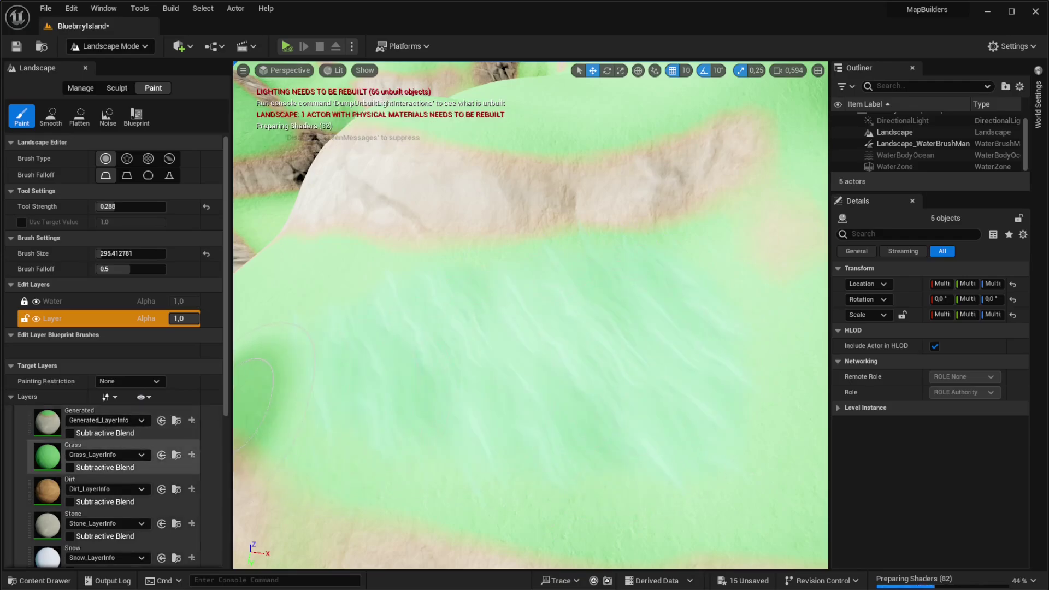
Paint a wide patch of the Stone Tiles 1 layer across the forest-covered slope
left_click(98, 480)
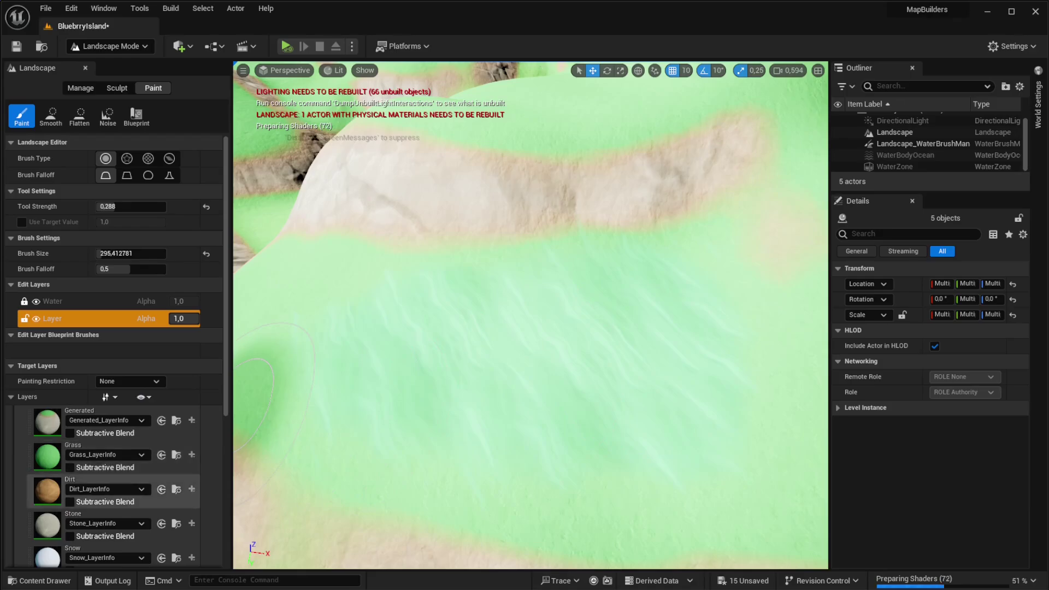
scroll(104, 492, "down", 5)
left_click(104, 508)
scroll(104, 481, "down", 6)
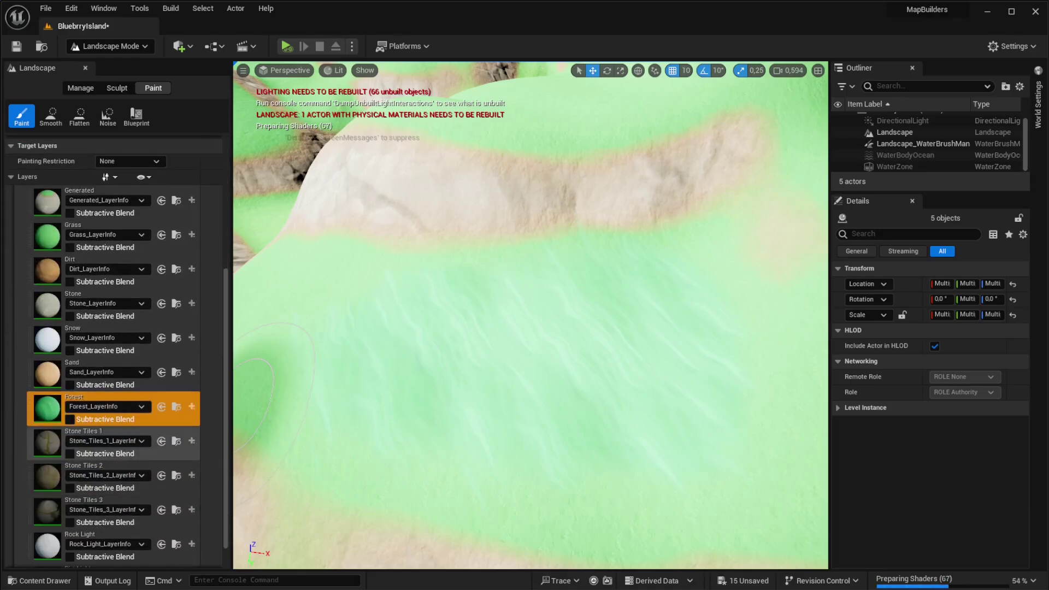
left_click(109, 444)
left_click_drag(394, 395, 583, 401)
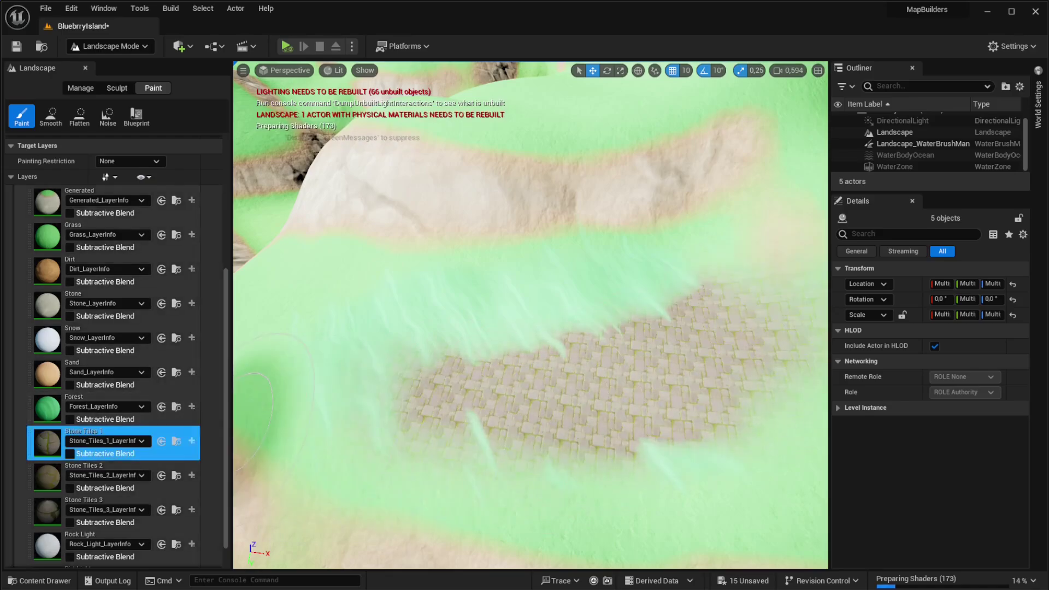
left_click_drag(642, 373, 403, 404)
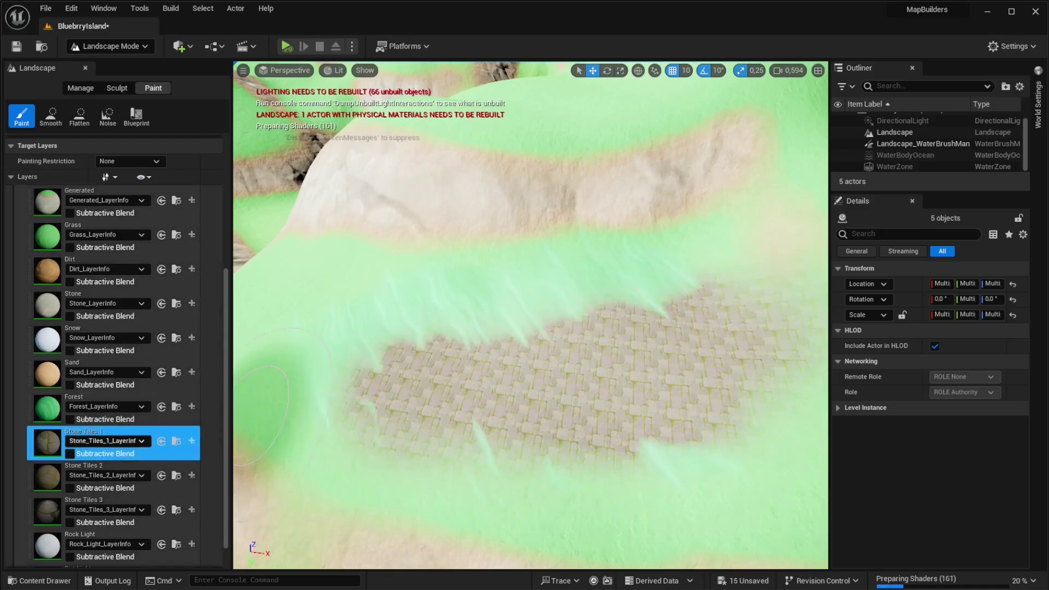
Paint the Stone Tiles 2 layer over most of the tiled patch with brush size about 203
left_click(156, 484)
scroll(156, 210, "up", 6)
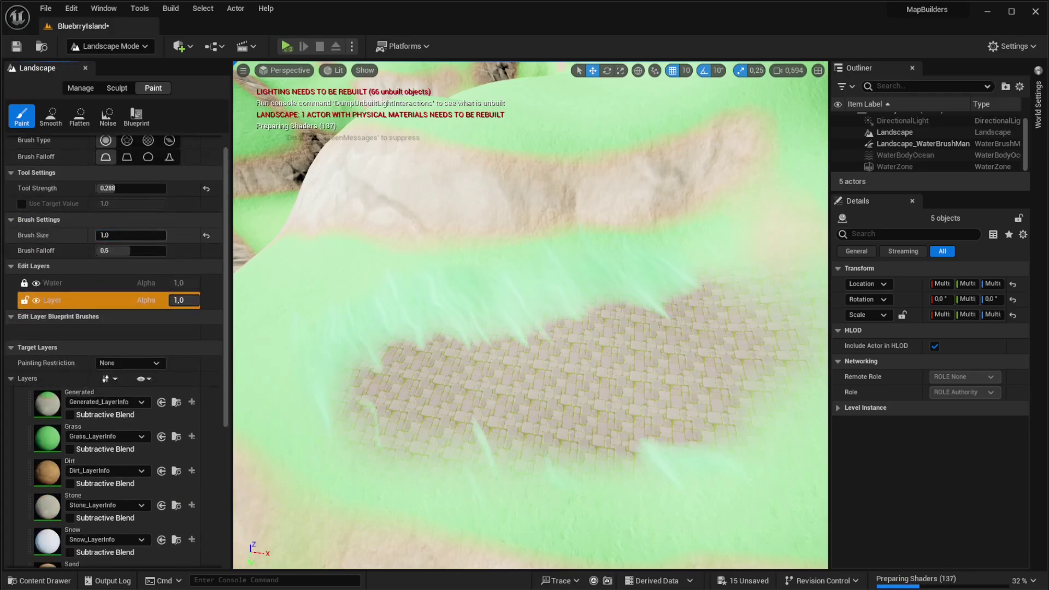
mouse_move(97, 235)
left_mouse_down()
mouse_move(116, 235)
mouse_move(107, 235)
left_mouse_up()
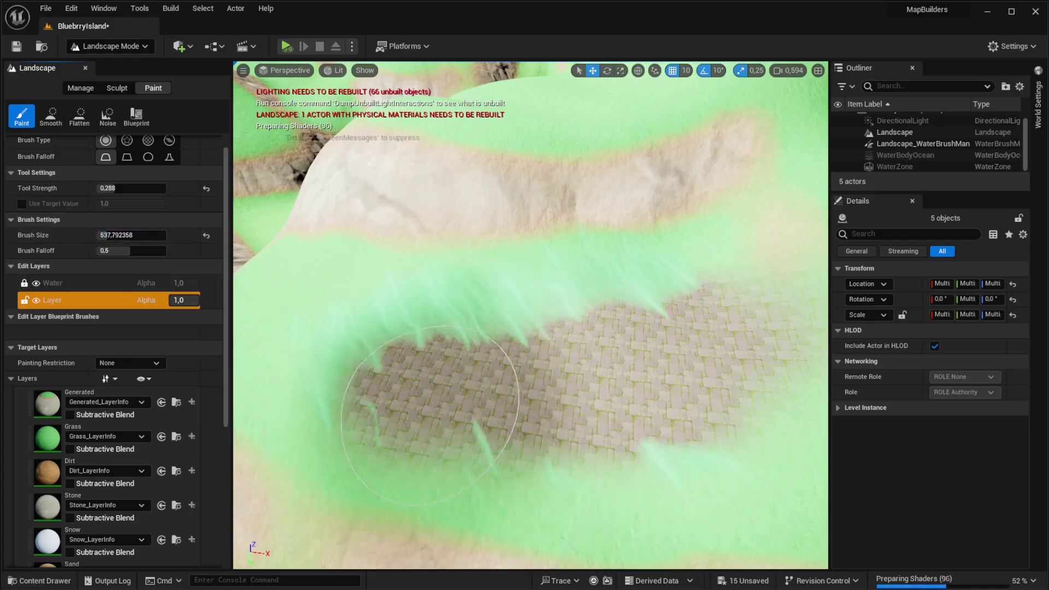
left_click_drag(105, 235, 101, 236)
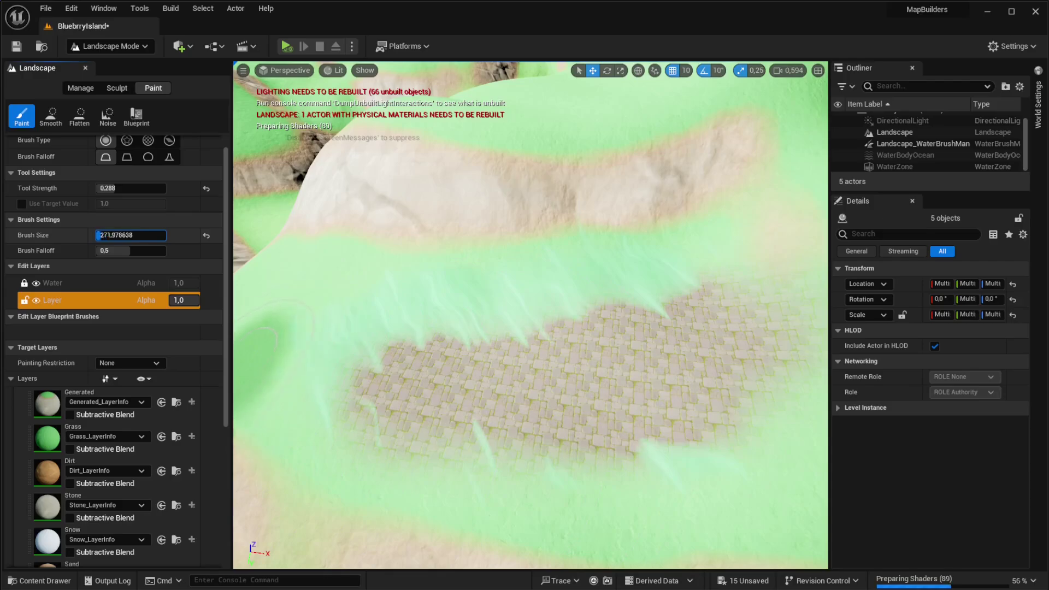
mouse_move(395, 403)
left_mouse_down()
mouse_move(599, 445)
mouse_move(690, 435)
mouse_move(741, 417)
mouse_move(500, 472)
mouse_move(745, 418)
mouse_move(404, 431)
mouse_move(672, 335)
mouse_move(393, 394)
mouse_move(670, 417)
mouse_move(672, 447)
left_mouse_up()
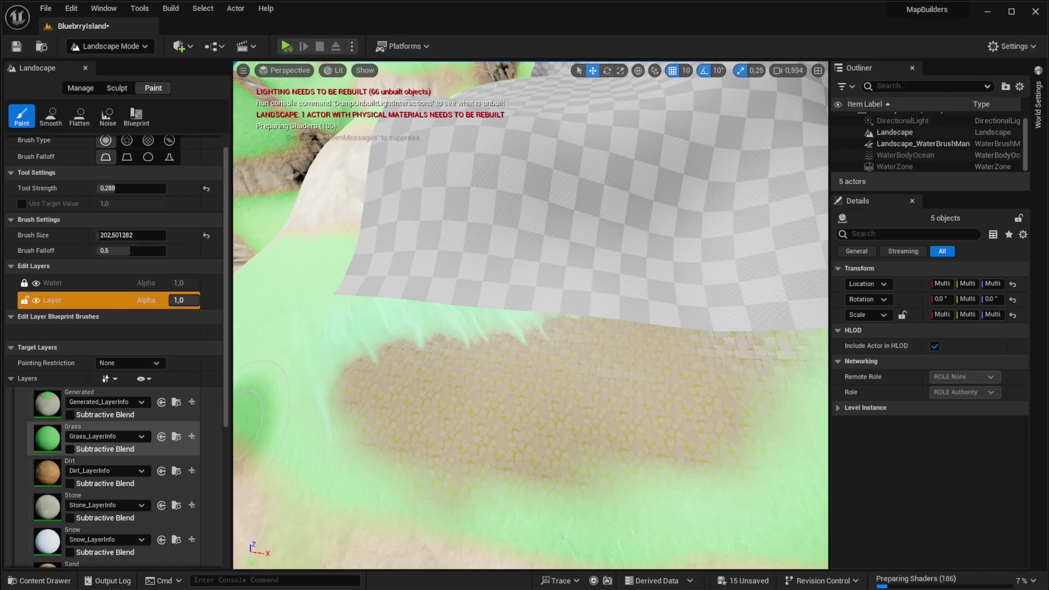
Paint the Stone Tiles 3 layer along the far edge and across the middle of the tiled patch
scroll(109, 448, "down", 5)
scroll(109, 448, "down", 4)
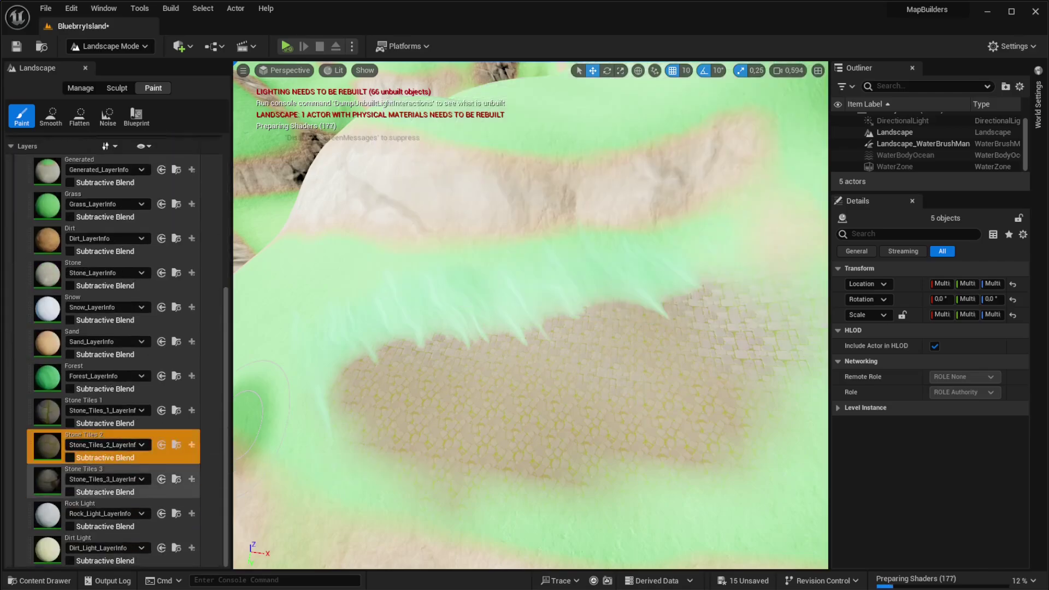
left_click(103, 471)
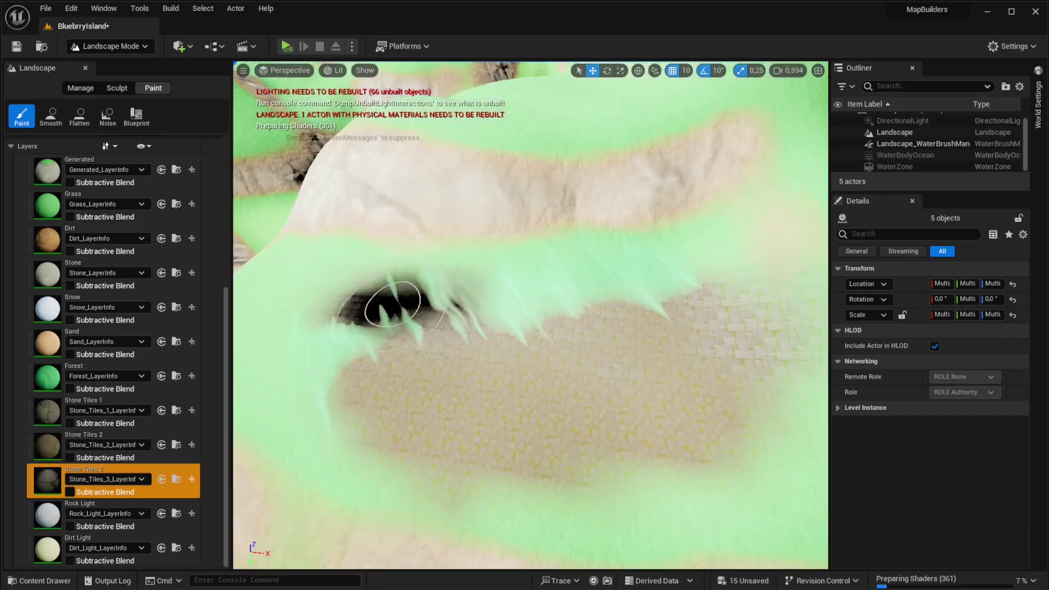
mouse_move(392, 304)
left_mouse_down()
mouse_move(555, 352)
mouse_move(524, 428)
mouse_move(667, 377)
mouse_move(676, 405)
mouse_move(655, 444)
mouse_move(677, 446)
left_mouse_up()
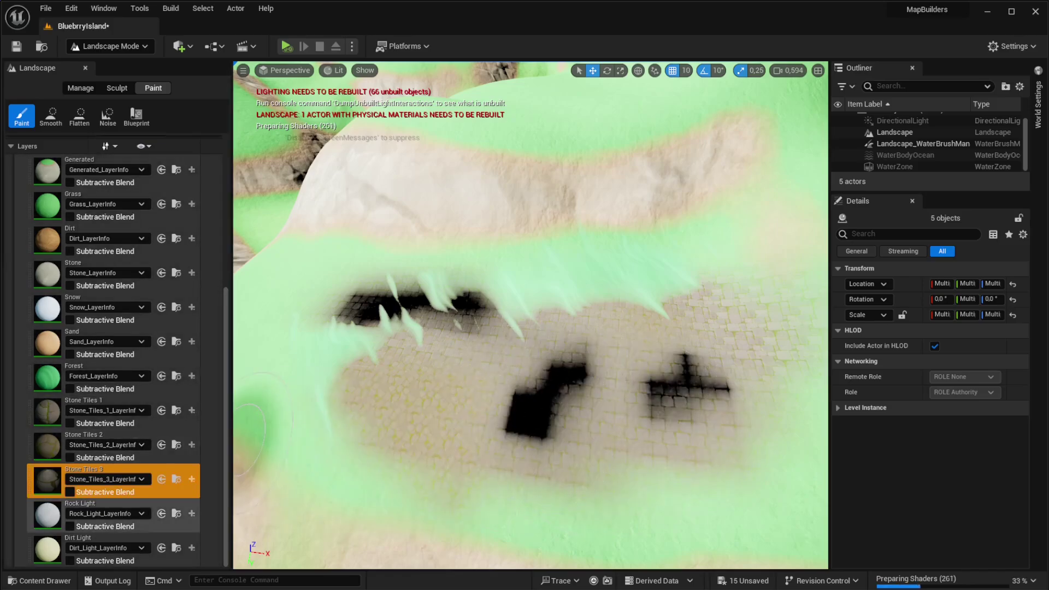
Paint the Rock Light layer over the tiled patch, the surrounding slope and the rock band above it
left_click(110, 509)
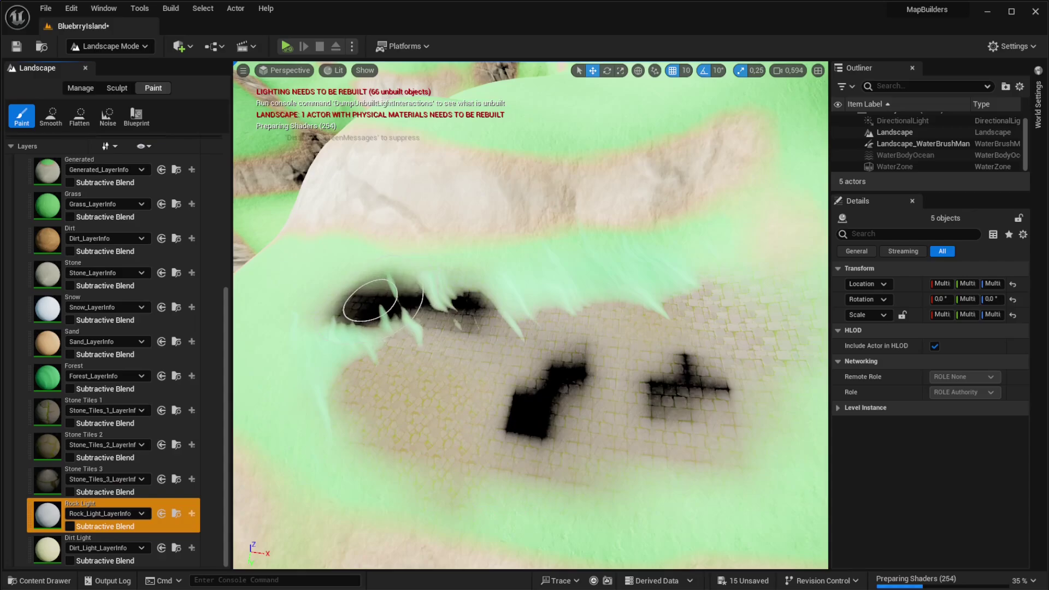
mouse_move(363, 306)
left_mouse_down()
mouse_move(429, 308)
mouse_move(560, 372)
mouse_move(430, 332)
mouse_move(566, 431)
left_mouse_up()
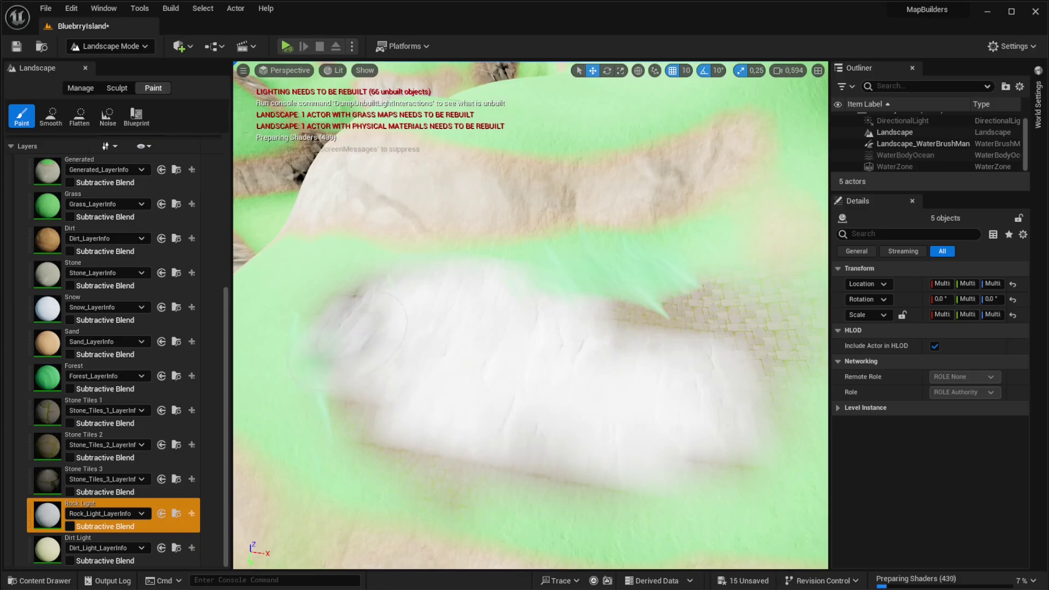
mouse_move(363, 334)
left_mouse_down()
mouse_move(628, 437)
mouse_move(322, 344)
mouse_move(547, 268)
mouse_move(404, 252)
mouse_move(669, 235)
mouse_move(517, 198)
mouse_move(639, 327)
mouse_move(705, 230)
mouse_move(418, 205)
mouse_move(683, 243)
mouse_move(727, 382)
mouse_move(533, 492)
mouse_move(355, 410)
mouse_move(377, 235)
mouse_move(409, 345)
left_mouse_up()
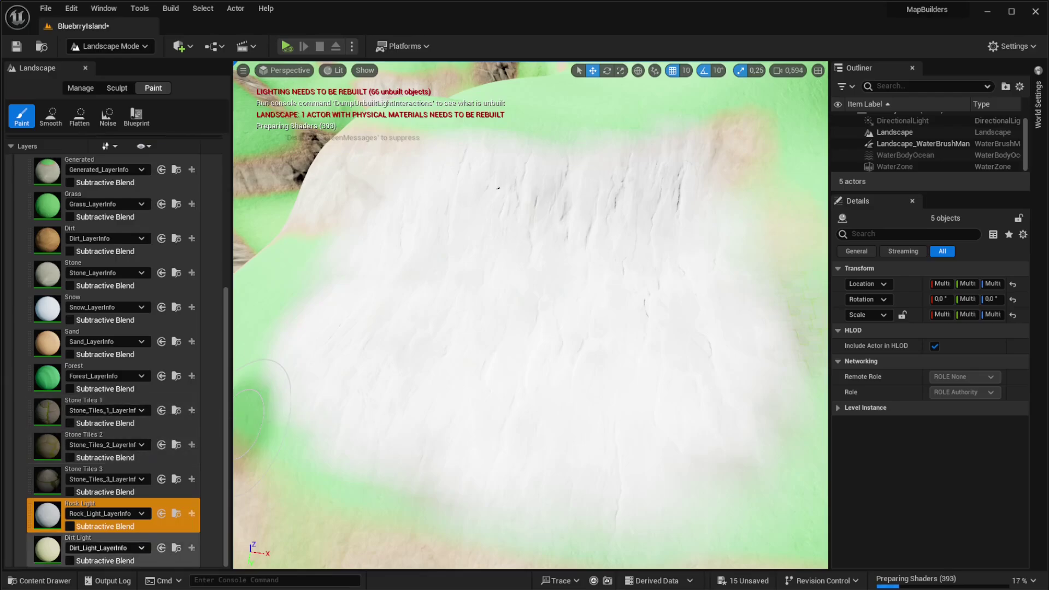
Paint a winding path of the Dirt Light layer across the grassy slope with brush size about 180
left_click(50, 549)
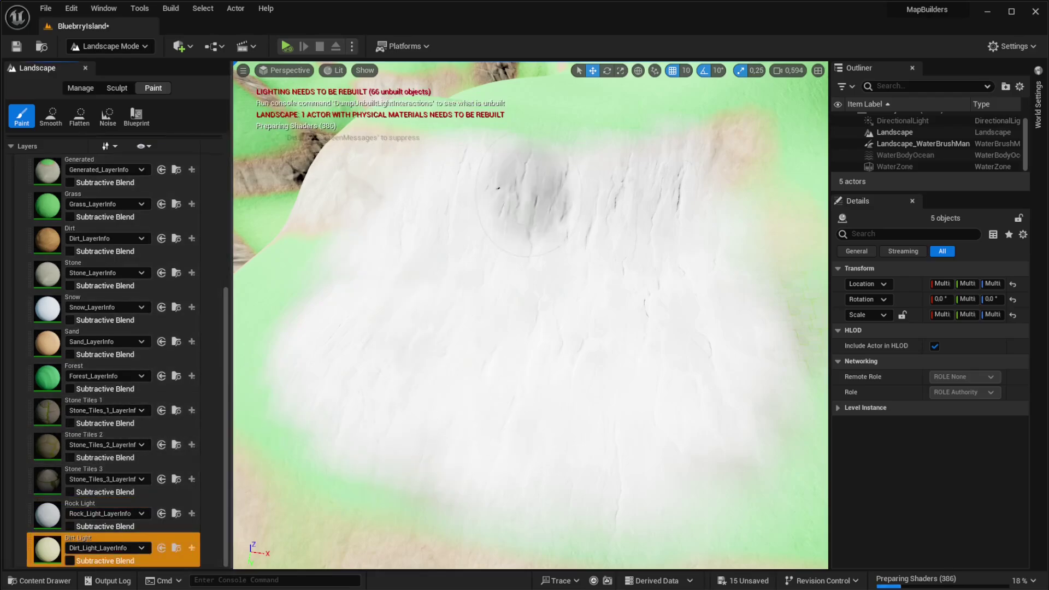
mouse_move(620, 343)
right_mouse_down()
mouse_move(653, 308)
mouse_move(625, 328)
mouse_move(613, 363)
right_mouse_up()
key("w")
scroll(648, 306, "up", 3)
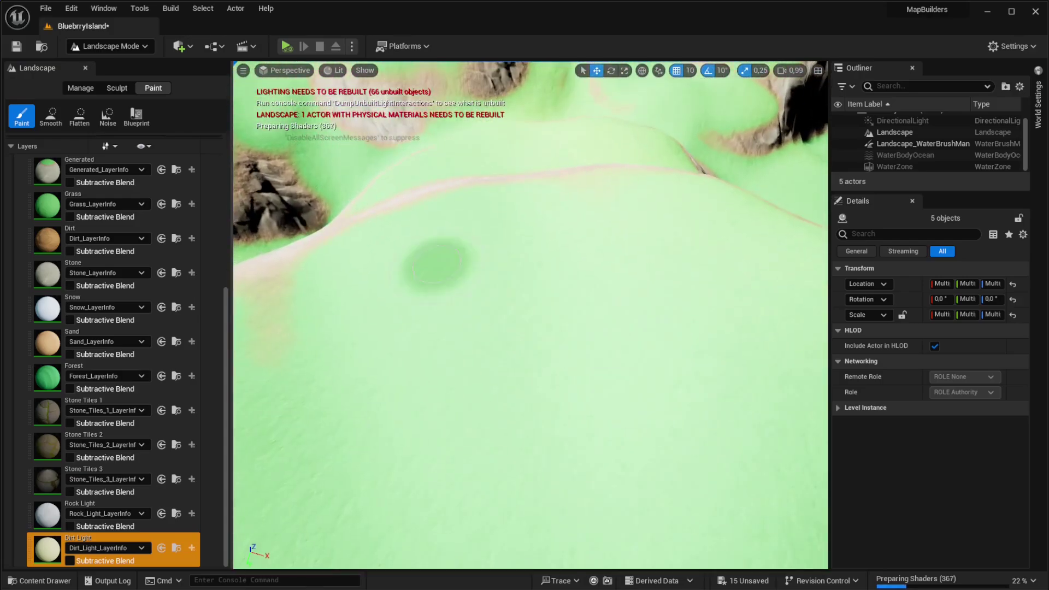
scroll(126, 210, "up", 6)
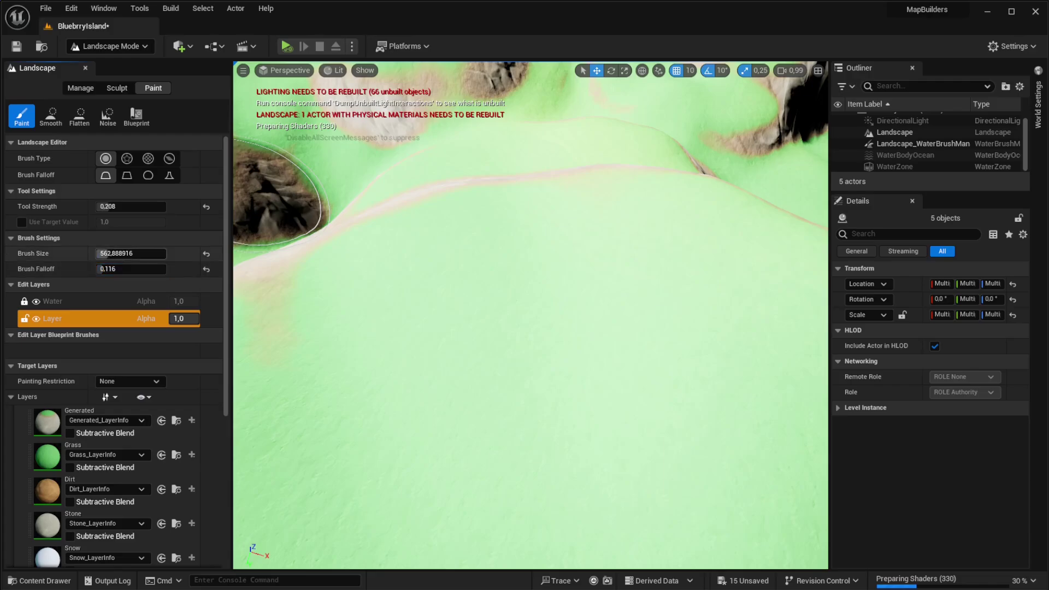
left_click(410, 407)
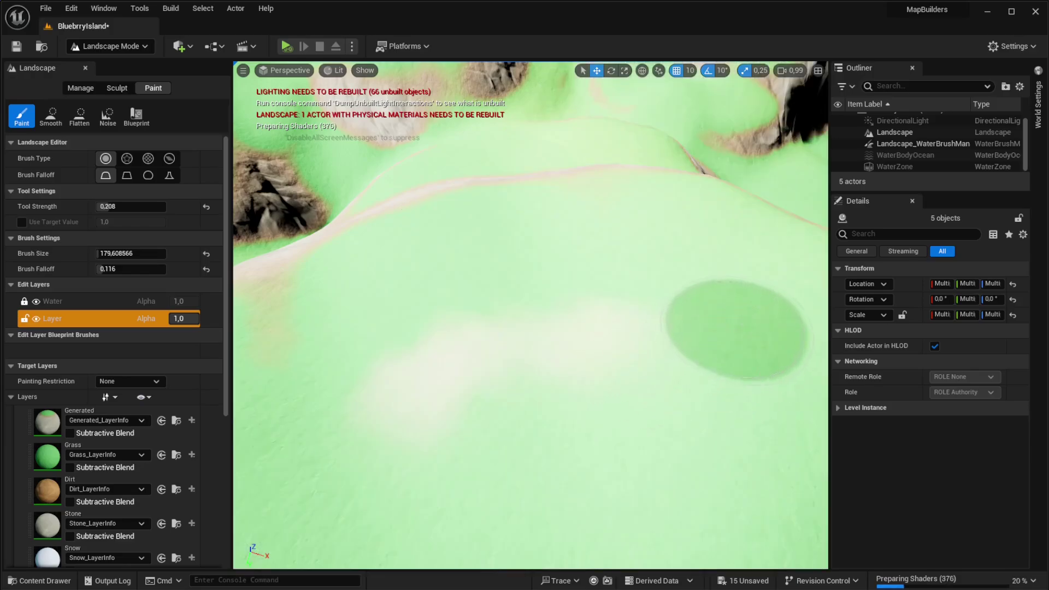
mouse_move(388, 403)
left_mouse_down()
mouse_move(725, 326)
mouse_move(495, 342)
mouse_move(257, 409)
mouse_move(460, 376)
mouse_move(729, 307)
mouse_move(647, 312)
mouse_move(274, 425)
mouse_move(650, 307)
mouse_move(642, 298)
mouse_move(274, 416)
mouse_move(459, 363)
mouse_move(749, 307)
left_mouse_up()
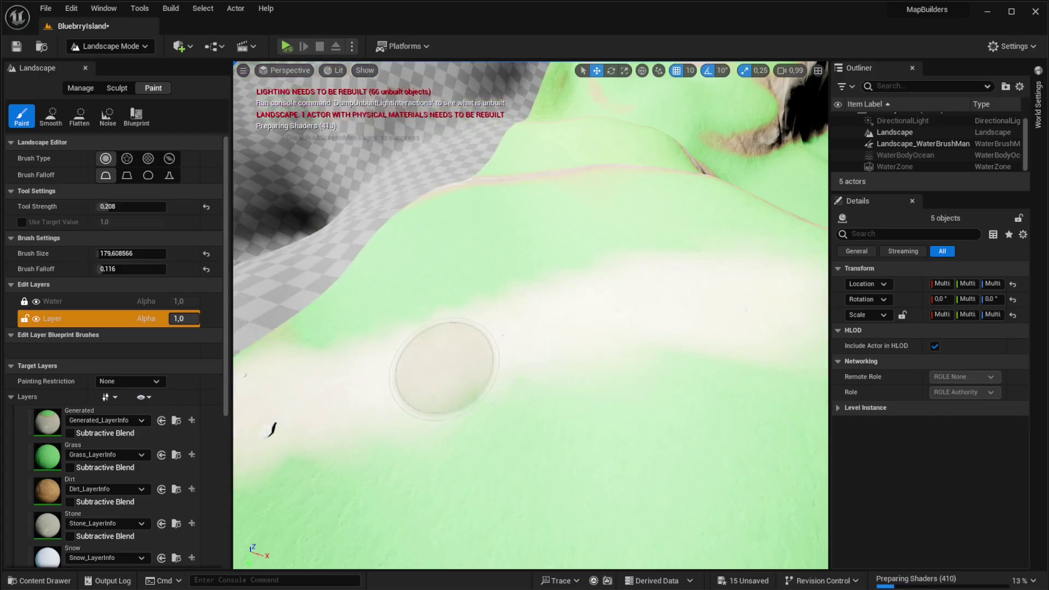
mouse_move(444, 367)
right_mouse_down()
mouse_move(629, 377)
mouse_move(656, 363)
right_mouse_up()
key("a")
scroll(524, 367, "down", 2)
mouse_move(350, 355)
right_mouse_down()
mouse_move(346, 317)
mouse_move(435, 392)
right_mouse_up()
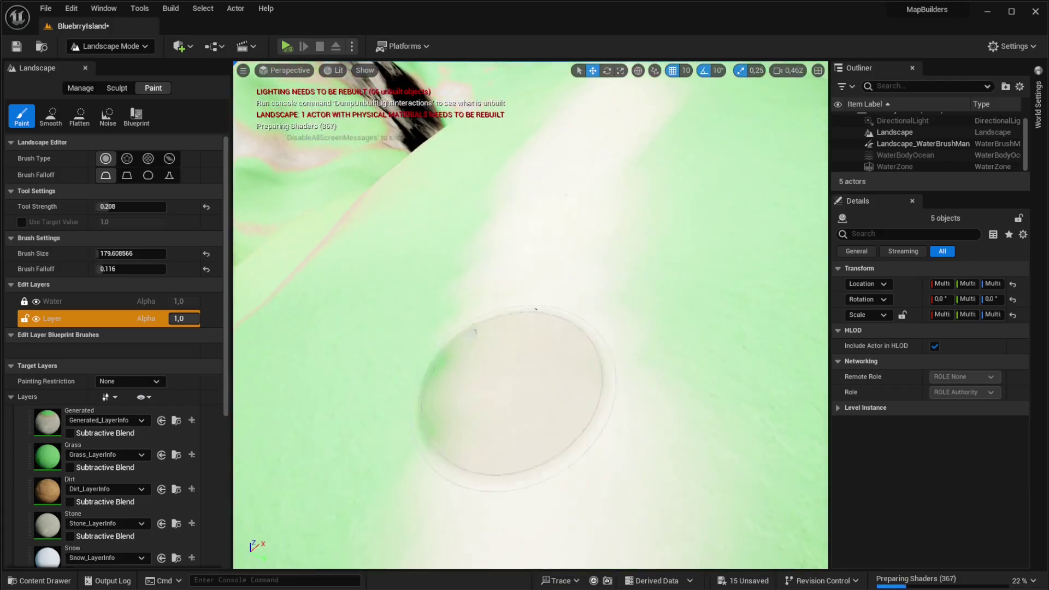
mouse_move(492, 372)
right_mouse_down()
mouse_move(522, 377)
mouse_move(527, 391)
right_mouse_up()
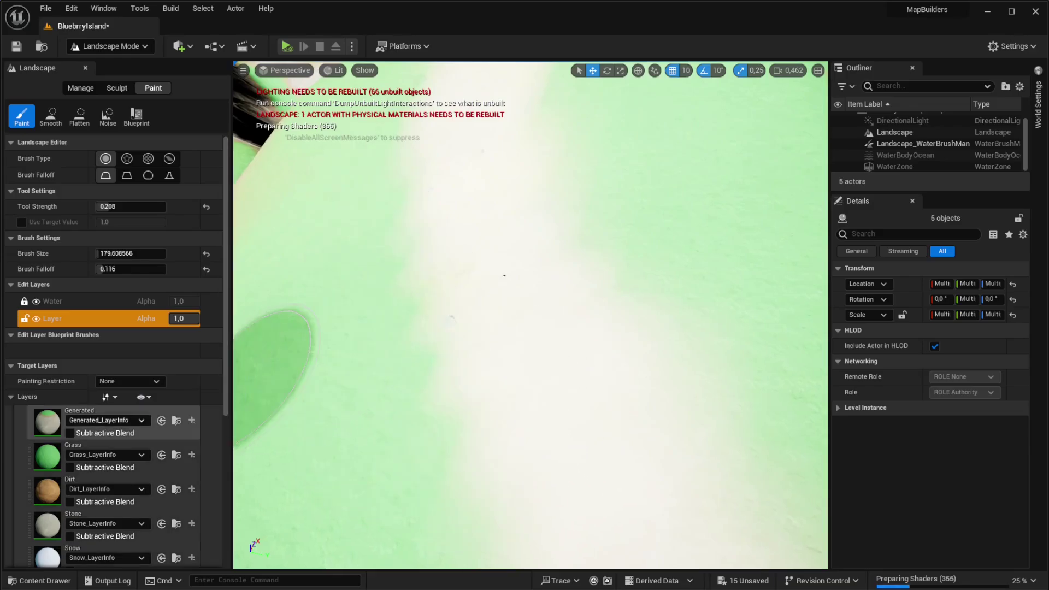
Paint the Grass layer over both edges of the light dirt path with brush size about 180
left_click(104, 456)
mouse_move(723, 310)
left_mouse_down()
mouse_move(712, 291)
mouse_move(710, 324)
mouse_move(686, 295)
mouse_move(727, 320)
left_mouse_up()
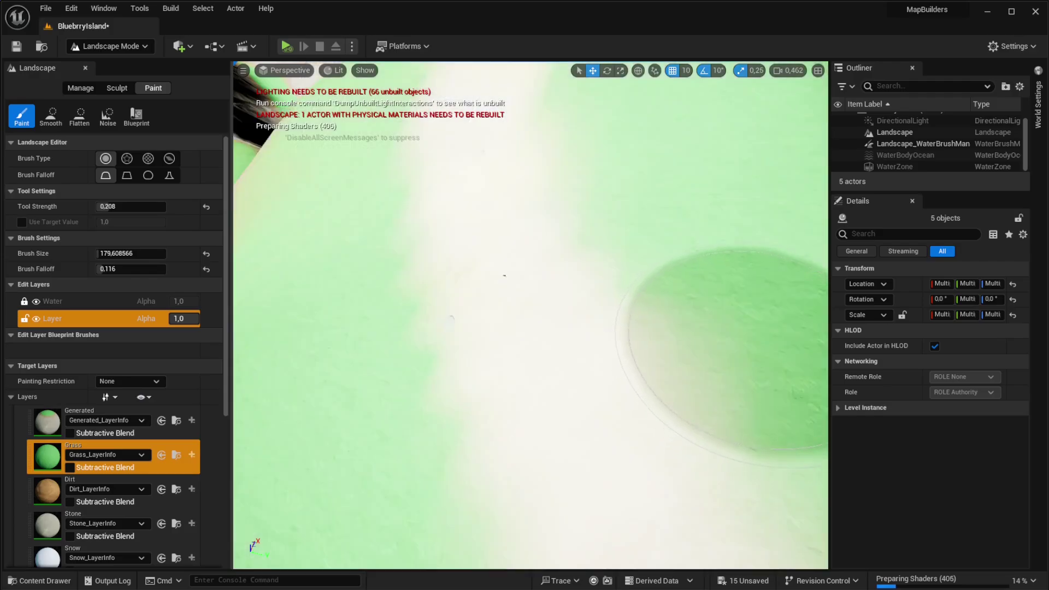
mouse_move(764, 355)
left_mouse_down()
mouse_move(787, 297)
mouse_move(754, 306)
mouse_move(724, 270)
mouse_move(789, 420)
left_mouse_up()
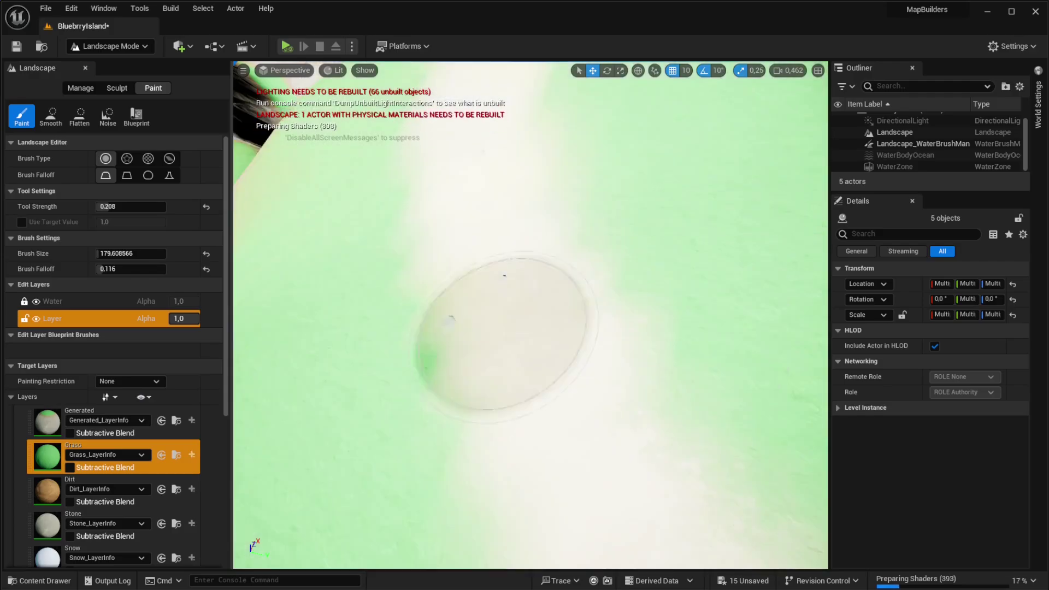
mouse_move(407, 389)
left_mouse_down()
mouse_move(362, 297)
mouse_move(370, 277)
mouse_move(414, 326)
mouse_move(453, 429)
left_mouse_up()
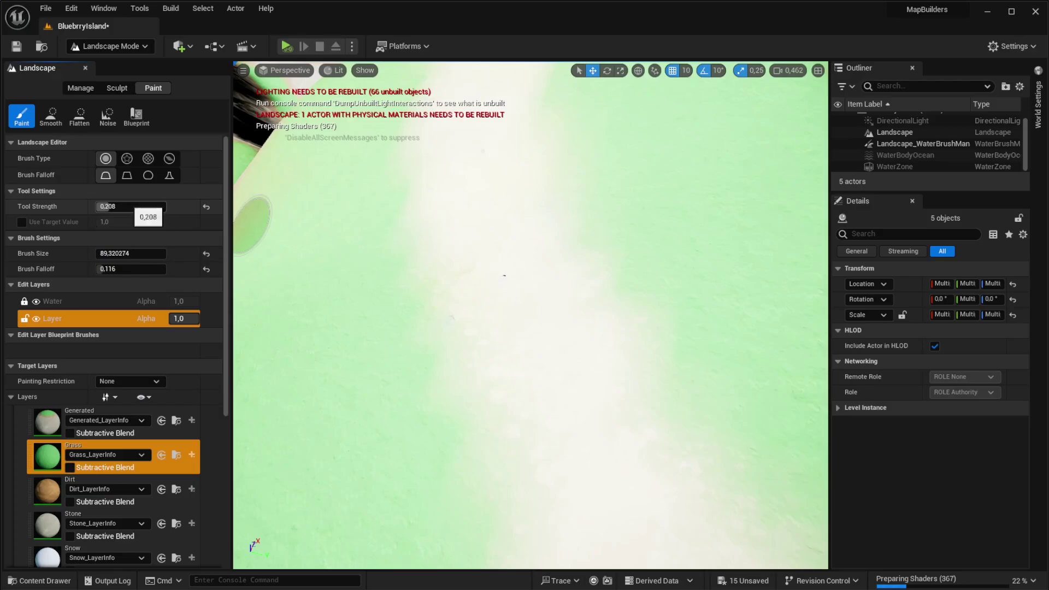
Refine the path's edges with the Grass layer, using brush size about 89 and tool strength 0.4
mouse_move(389, 289)
left_mouse_down()
mouse_move(465, 435)
mouse_move(446, 409)
mouse_move(501, 474)
mouse_move(404, 191)
mouse_move(445, 296)
left_mouse_up()
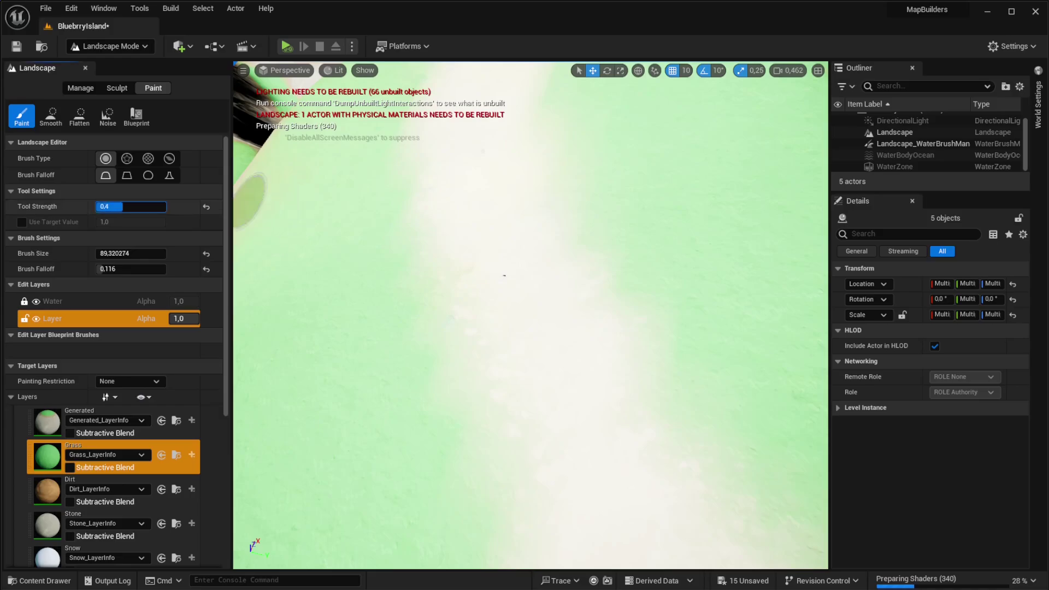
mouse_move(400, 208)
left_mouse_down()
mouse_move(454, 416)
mouse_move(499, 508)
mouse_move(428, 355)
left_mouse_up()
mouse_move(411, 268)
left_mouse_down()
mouse_move(642, 298)
mouse_move(613, 274)
mouse_move(661, 422)
mouse_move(643, 328)
left_mouse_up()
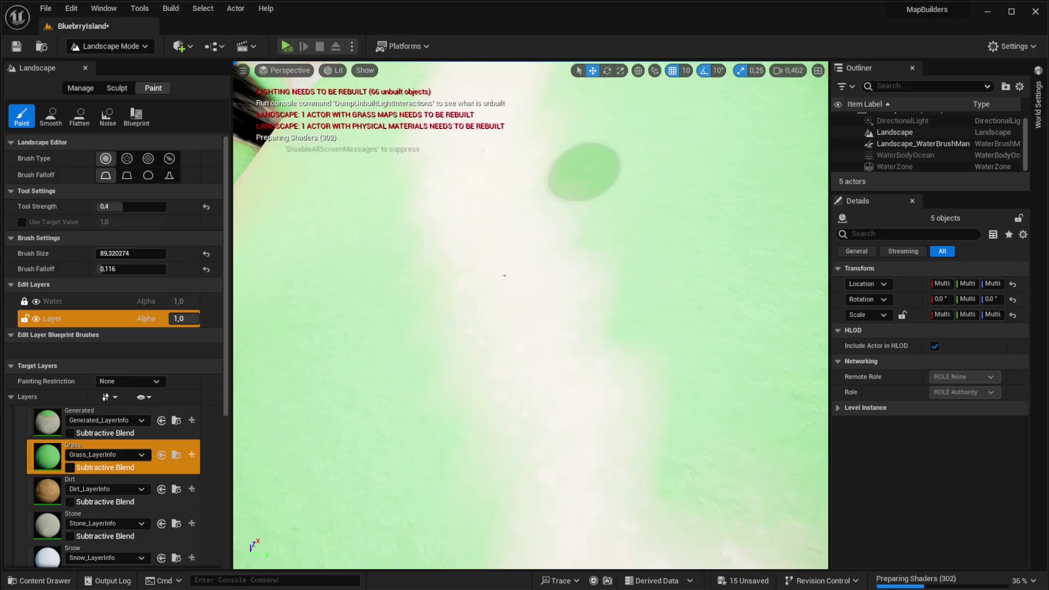
Switch from Landscape to Selection mode and select the ocean water body around the island
mouse_move(405, 334)
right_mouse_down()
mouse_move(432, 317)
mouse_move(399, 246)
mouse_move(372, 284)
mouse_move(350, 287)
right_mouse_up()
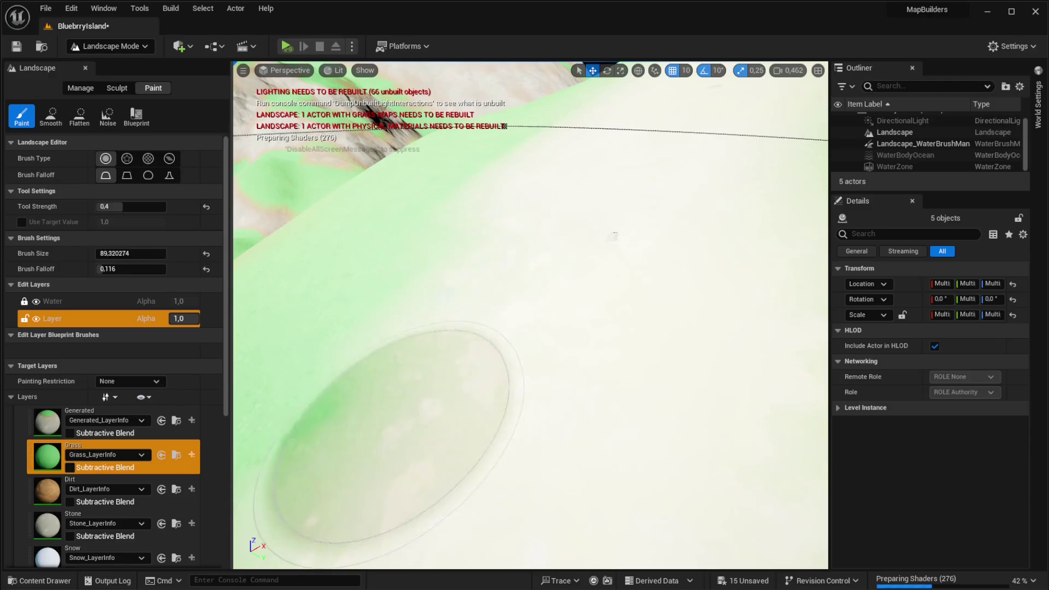
mouse_move(437, 377)
right_mouse_down()
mouse_move(418, 344)
mouse_move(356, 314)
mouse_move(369, 355)
mouse_move(385, 355)
mouse_move(378, 307)
mouse_move(423, 268)
mouse_move(429, 298)
mouse_move(361, 319)
mouse_move(246, 328)
mouse_move(260, 333)
mouse_move(183, 309)
mouse_move(185, 328)
right_mouse_up()
scroll(259, 329, "up", 3)
left_click(111, 47)
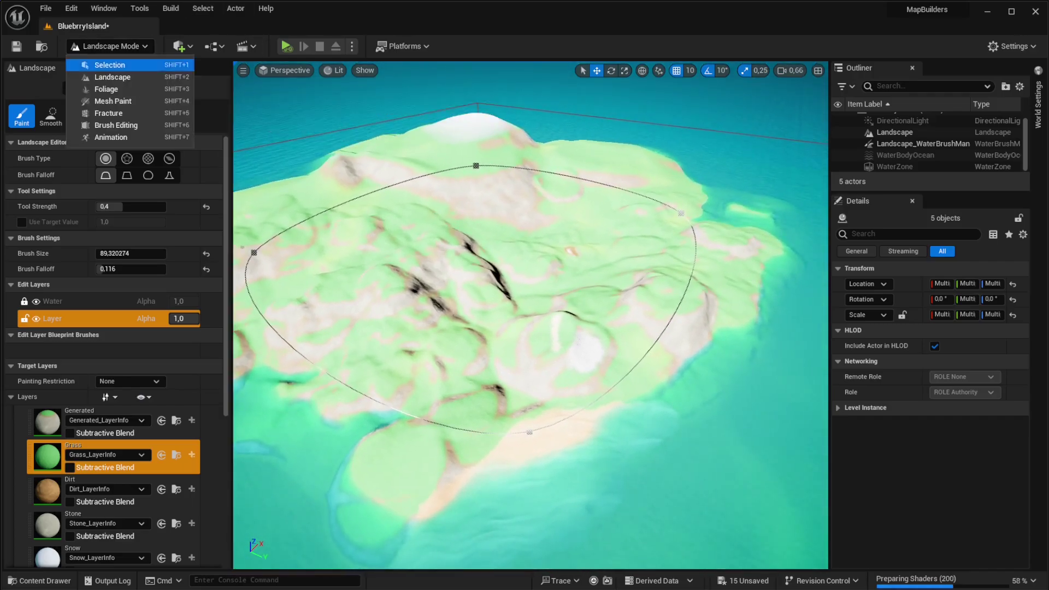
left_click(111, 78)
left_click(111, 47)
left_click(111, 65)
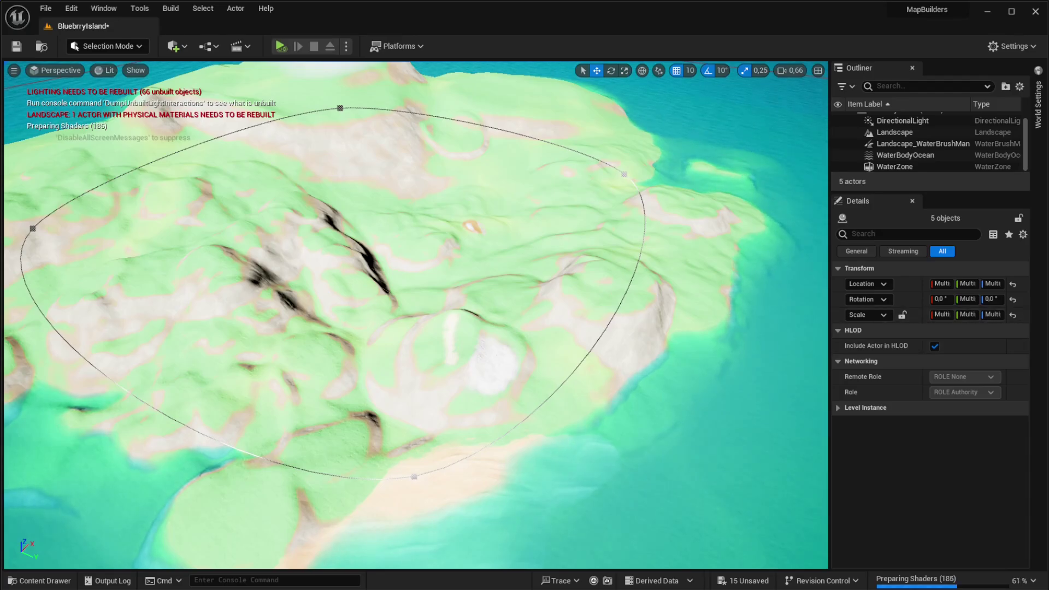
left_click(705, 383)
right_click_drag(705, 382, 692, 362)
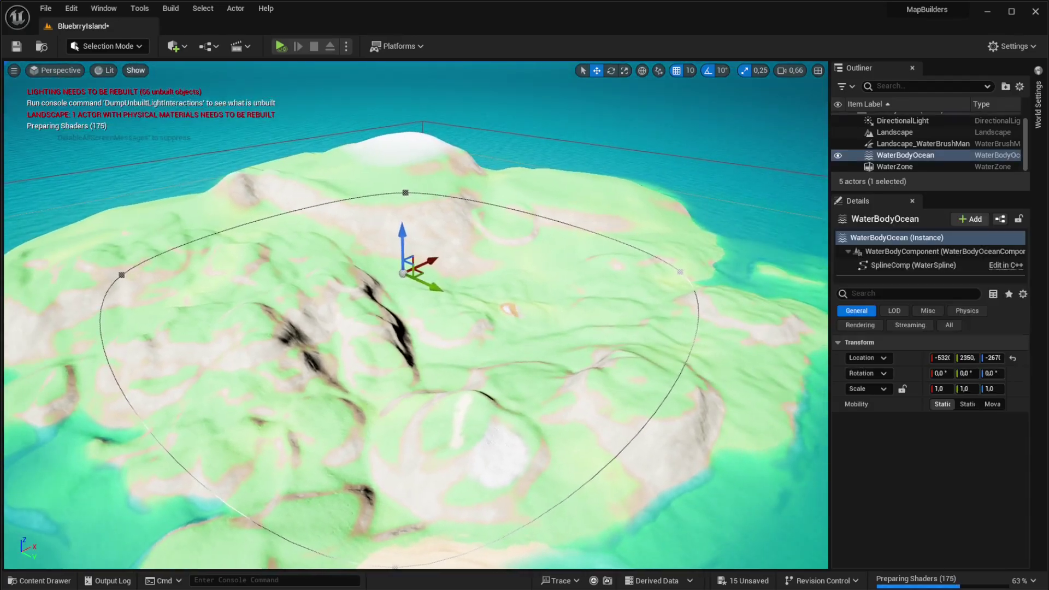
Hide all sprites in the viewport and clear the ocean selection
left_click(136, 71)
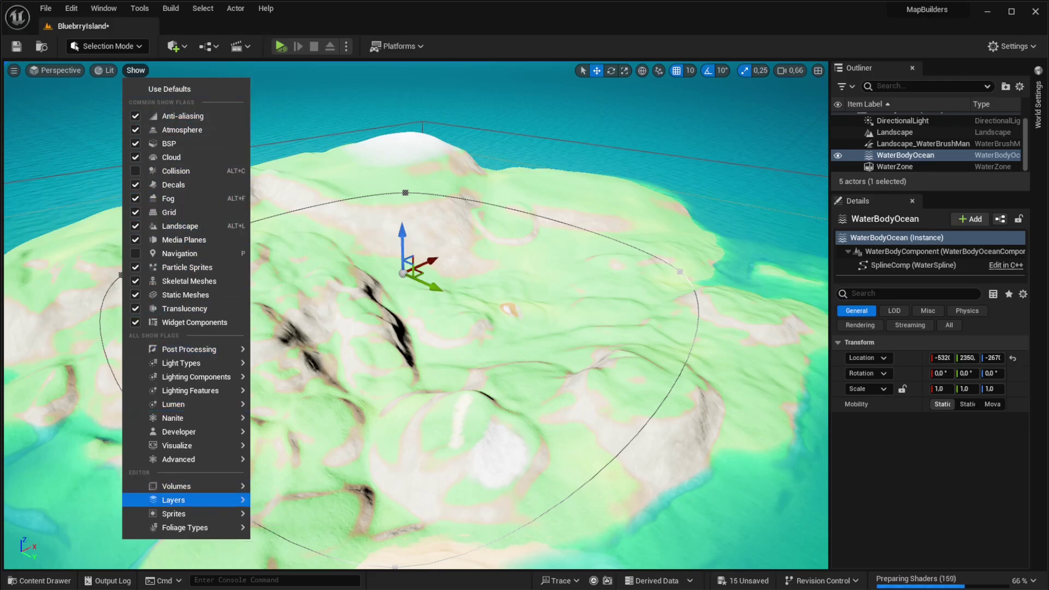
mouse_move(176, 485)
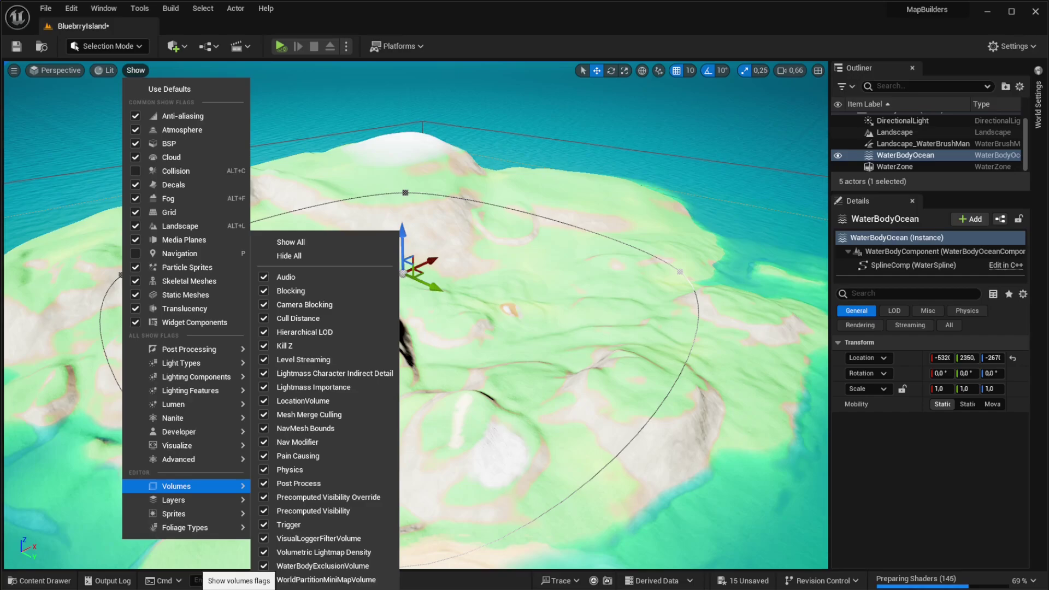
mouse_move(173, 513)
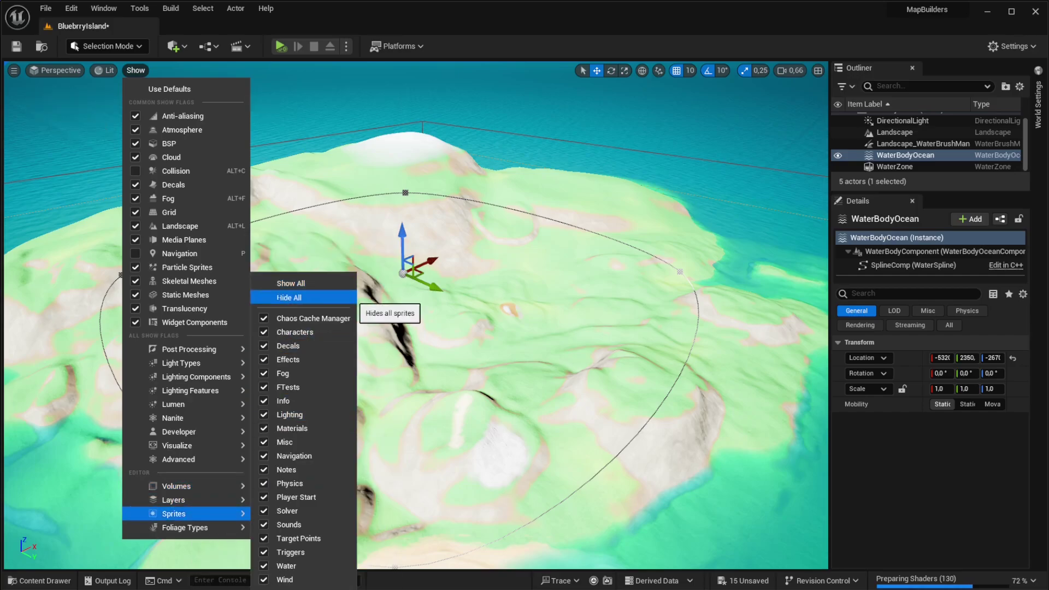
left_click(289, 297)
key("Escape")
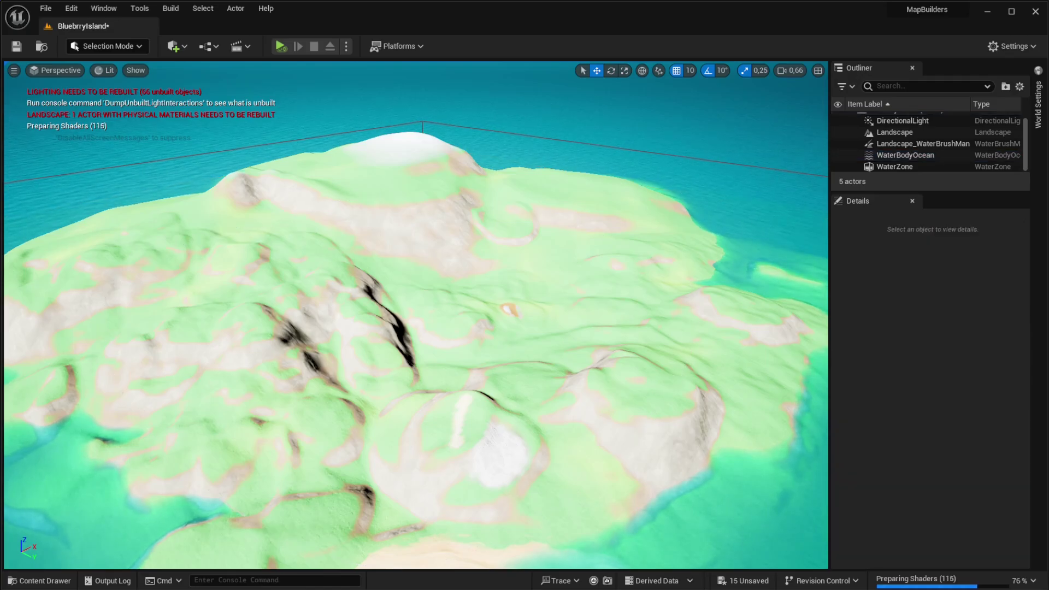
scroll(416, 315, "up", 3)
right_click_drag(416, 316, 382, 328)
right_click_drag(530, 333, 400, 359)
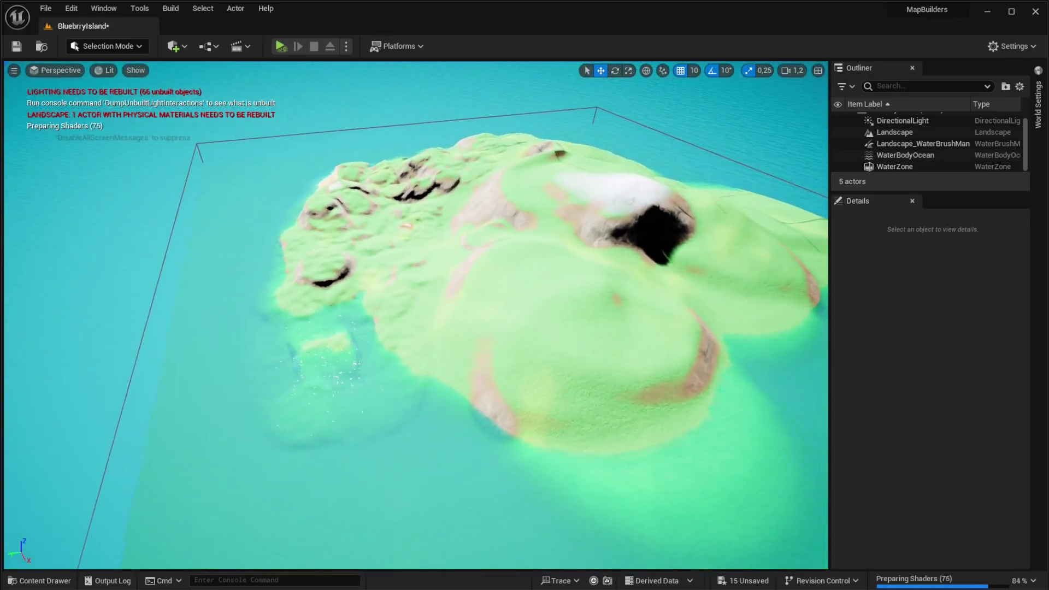